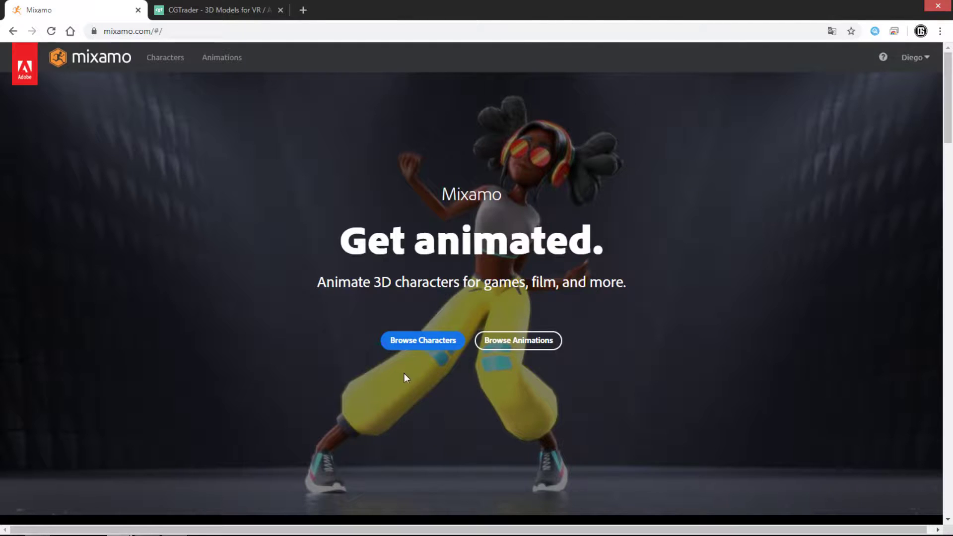
Switch the Mixamo character to Arissa from the character browser.
{"action": "left_click", "coordinate": [413, 341]}
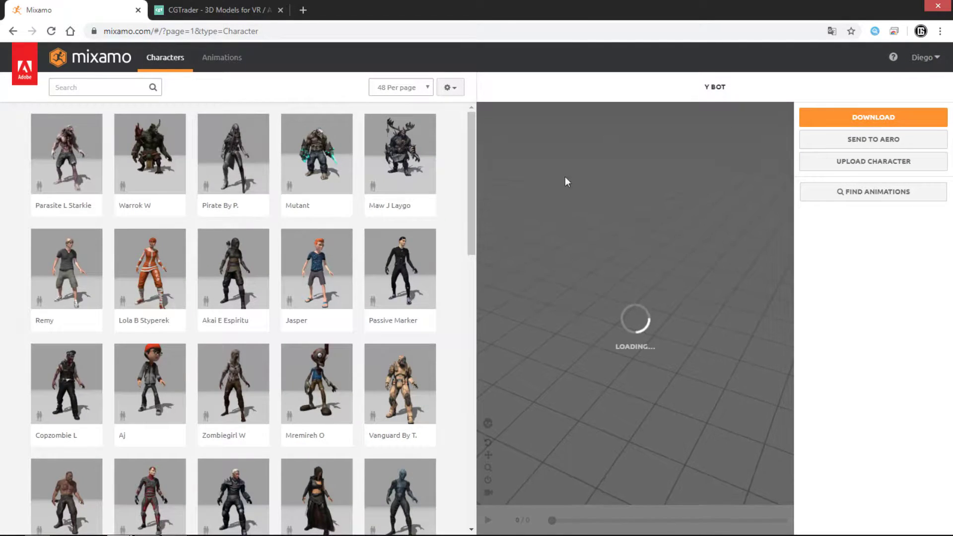
{"action": "scroll", "coordinate": [397, 213], "scroll_direction": "down", "scroll_amount": 2}
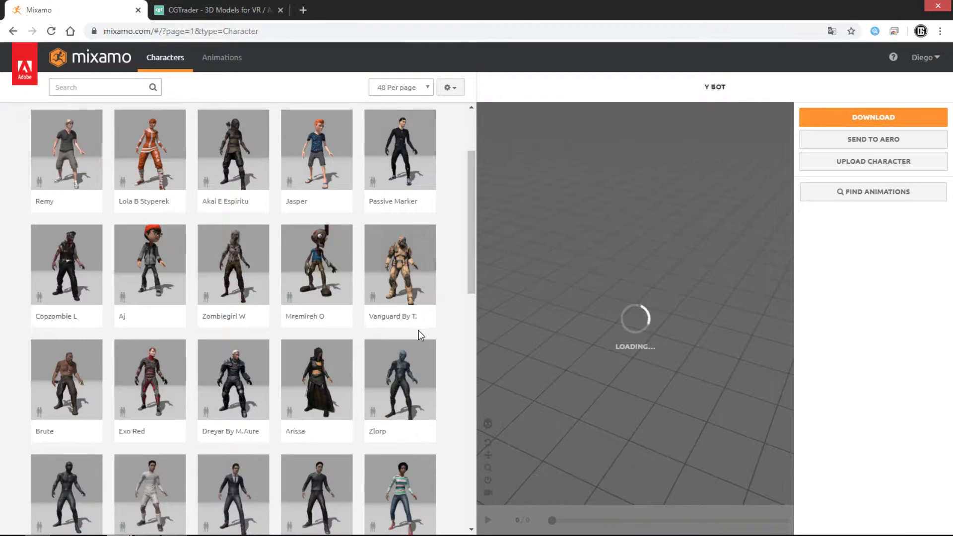
{"action": "left_click", "coordinate": [314, 370]}
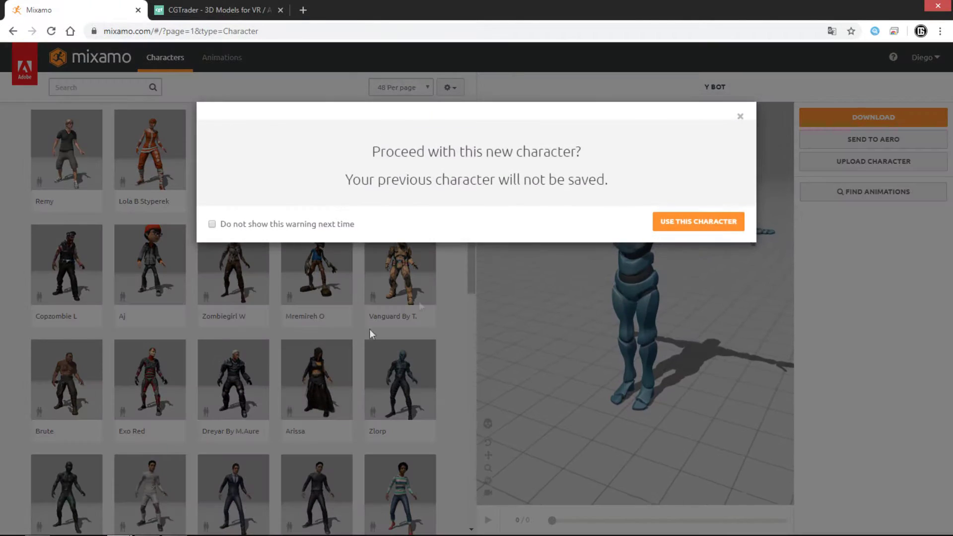
{"action": "left_click", "coordinate": [720, 221]}
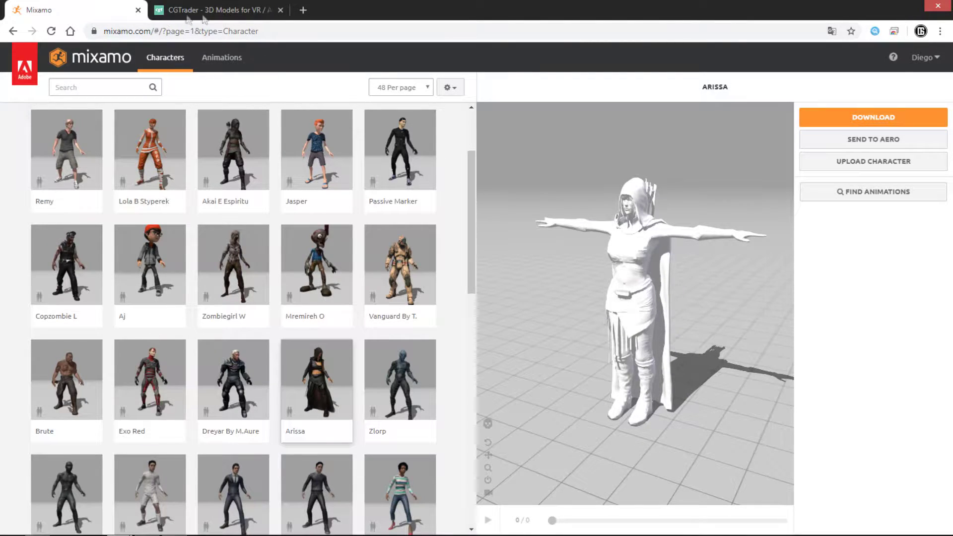
Orbit and pan the 3D preview to inspect Arissa from several angles.
{"action": "mouse_move", "coordinate": [703, 256]}
{"action": "left_mouse_down"}
{"action": "mouse_move", "coordinate": [633, 248]}
{"action": "mouse_move", "coordinate": [571, 187]}
{"action": "left_mouse_up"}
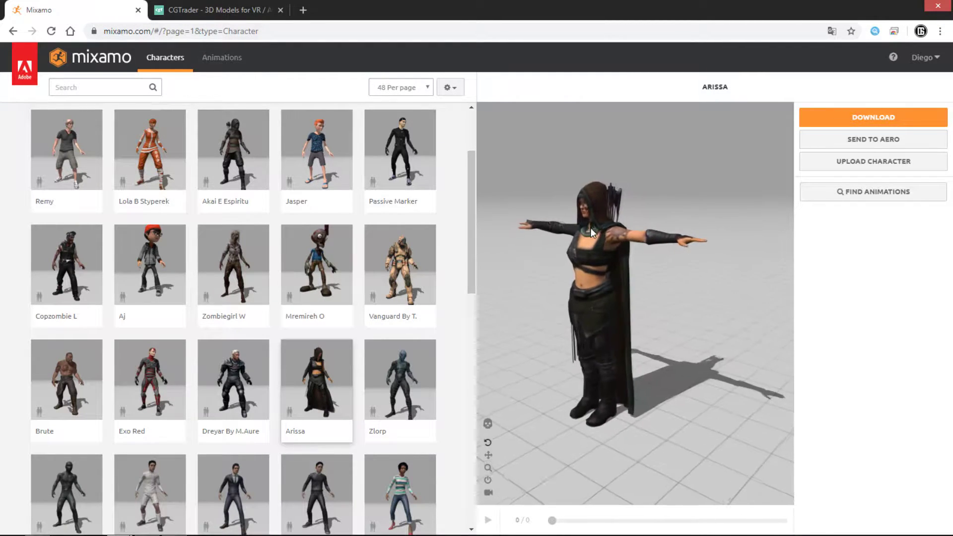
{"action": "mouse_move", "coordinate": [542, 198]}
{"action": "left_mouse_down"}
{"action": "mouse_move", "coordinate": [592, 219]}
{"action": "mouse_move", "coordinate": [607, 237]}
{"action": "left_mouse_up"}
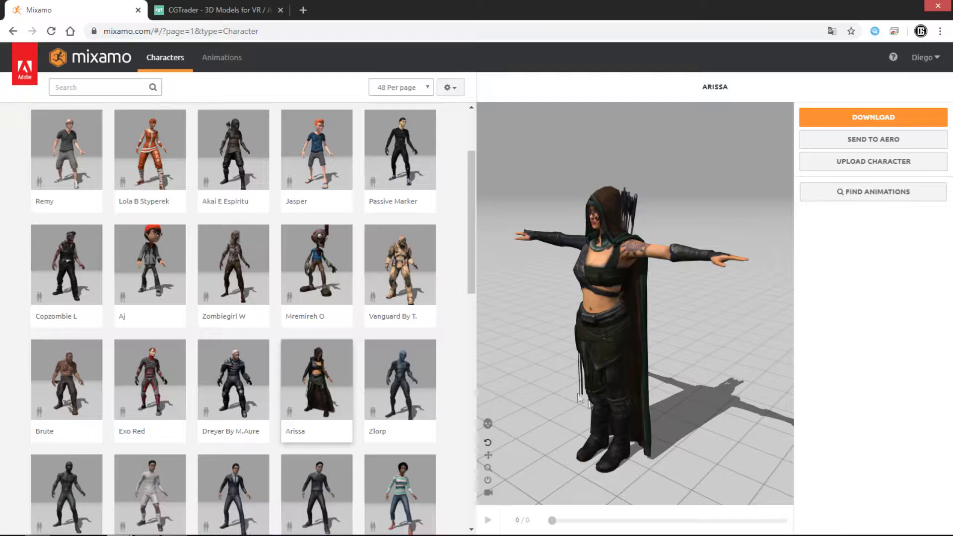
{"action": "left_click_drag", "start_coordinate": [596, 278], "coordinate": [624, 336]}
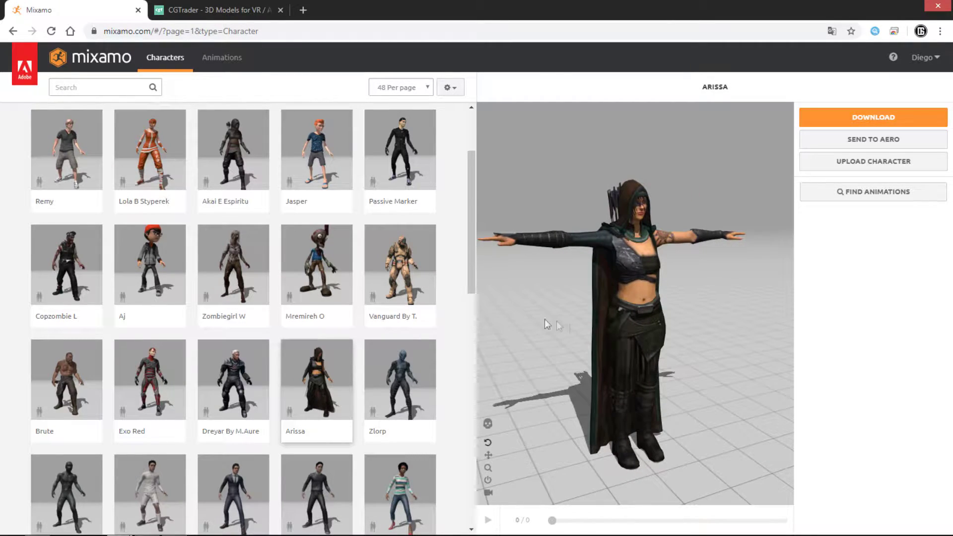
{"action": "mouse_move", "coordinate": [657, 219]}
{"action": "left_mouse_down"}
{"action": "mouse_move", "coordinate": [603, 236]}
{"action": "mouse_move", "coordinate": [603, 227]}
{"action": "left_mouse_up"}
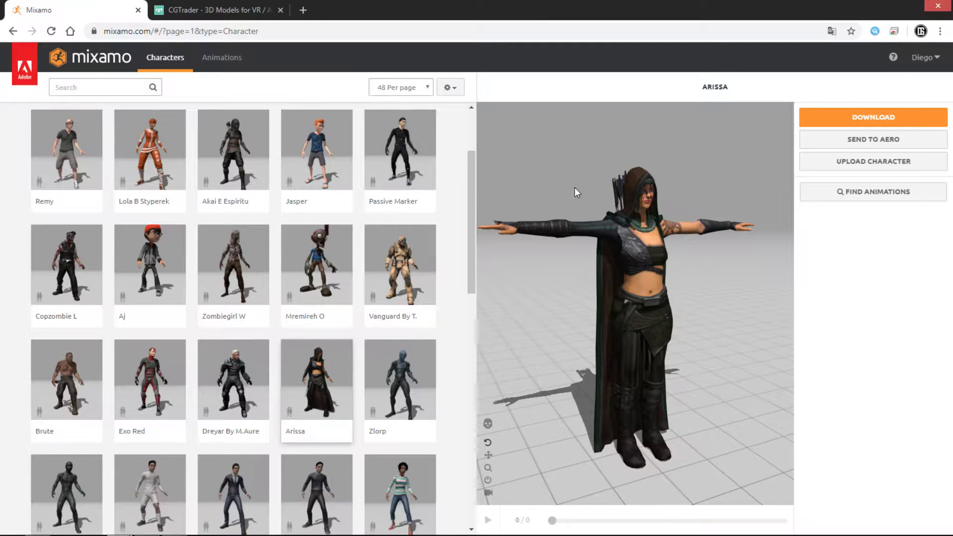
{"action": "right_click_drag", "start_coordinate": [574, 188], "coordinate": [573, 176]}
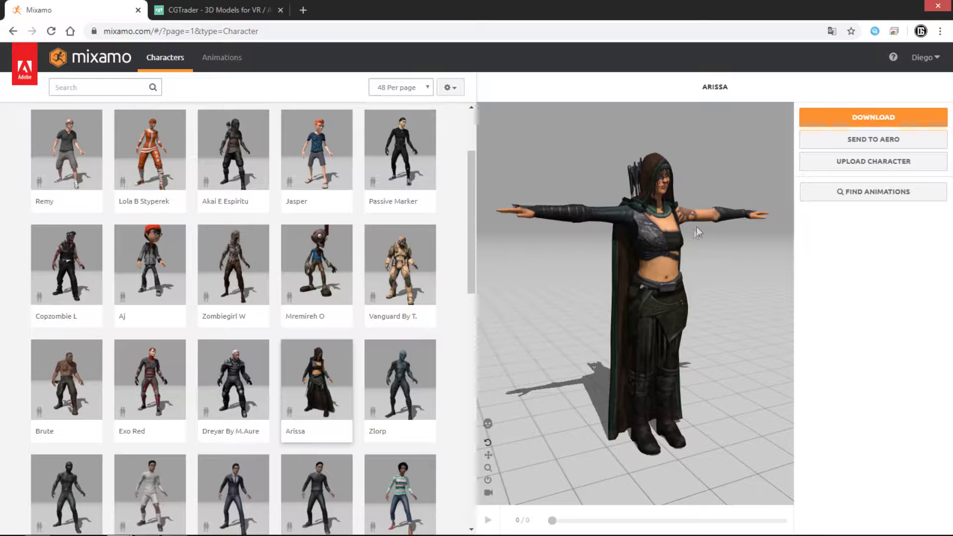
{"action": "left_click", "coordinate": [906, 122]}
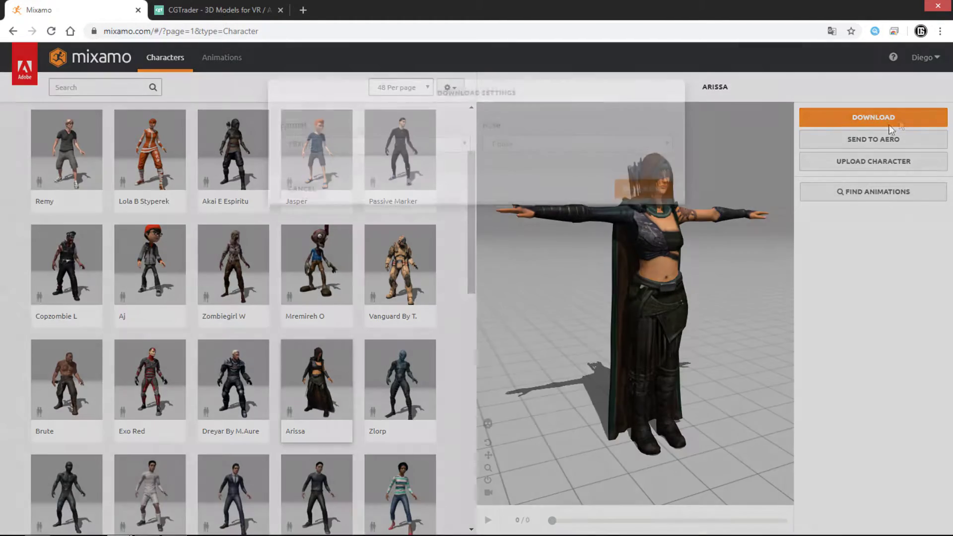
Download Arissa as an FBX in T-pose, then return to CGTrader to search models.
{"action": "left_click", "coordinate": [618, 215]}
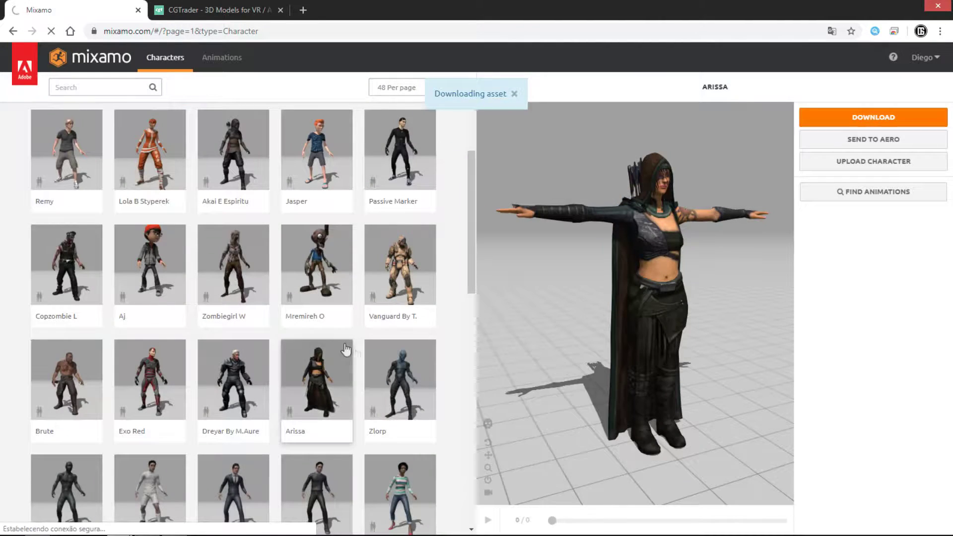
{"action": "left_click", "coordinate": [232, 7]}
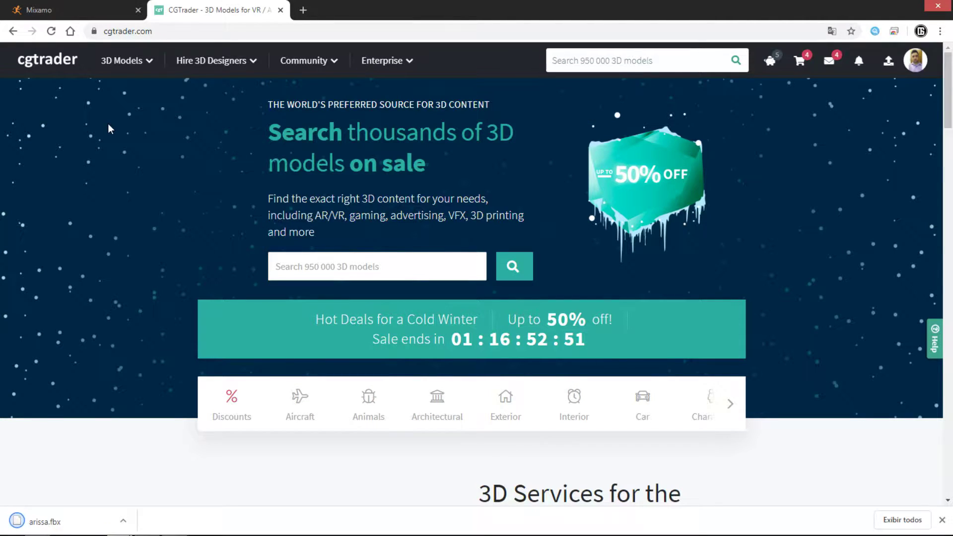
{"action": "left_click", "coordinate": [406, 270]}
Search CGTrader for 'bow' and filter the results to free models only.
{"action": "type", "text": "bow"}
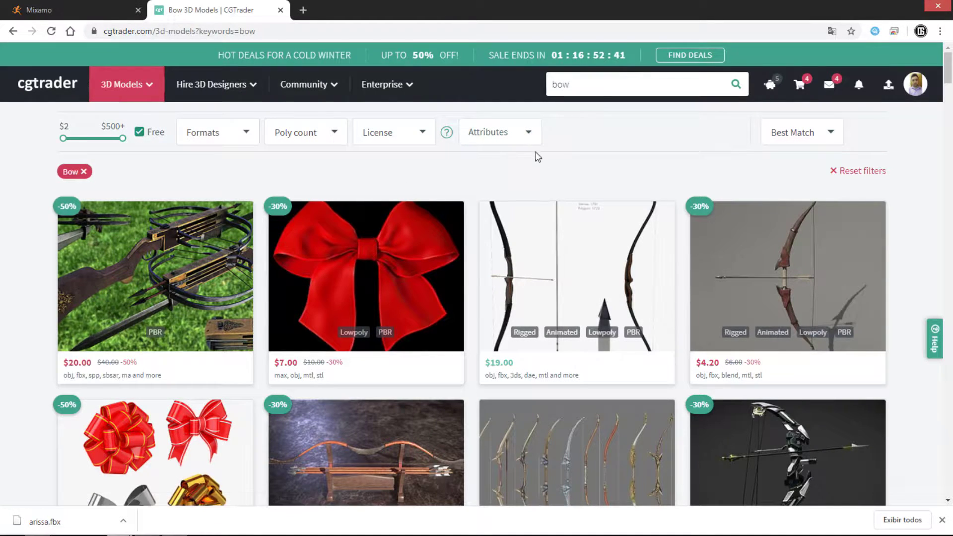
{"action": "left_click", "coordinate": [602, 85]}
{"action": "left_click", "coordinate": [139, 133]}
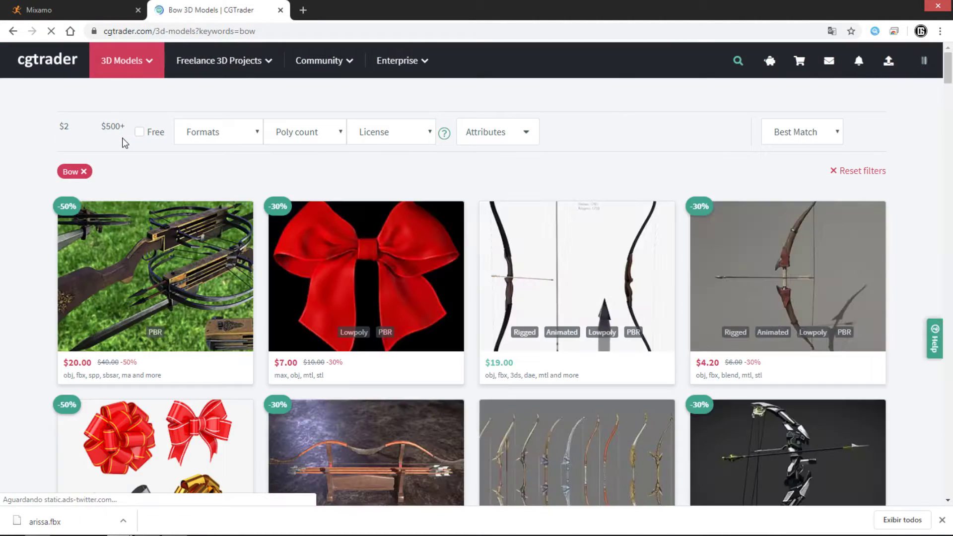
{"action": "left_click", "coordinate": [140, 132]}
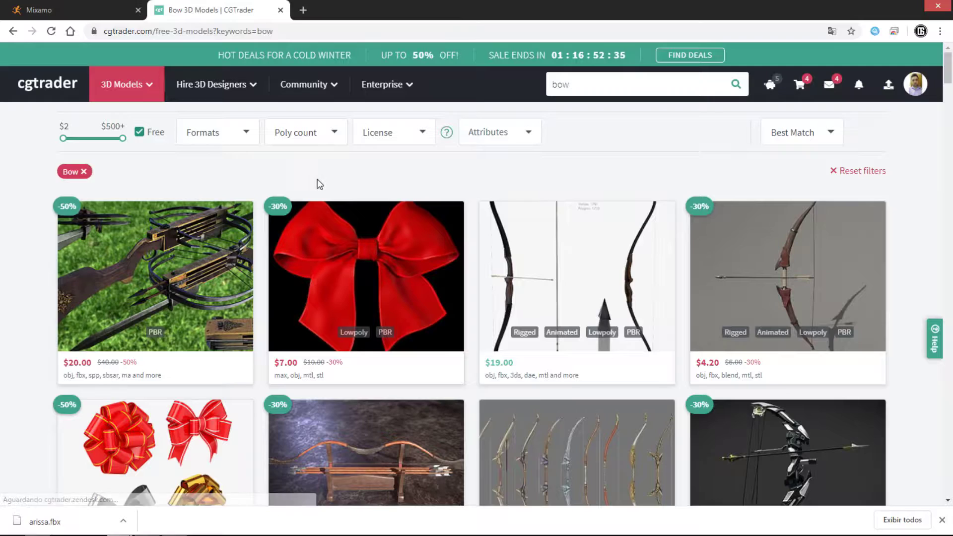
{"action": "scroll", "coordinate": [318, 185], "scroll_direction": "down", "scroll_amount": 4}
{"action": "scroll", "coordinate": [314, 187], "scroll_direction": "up", "scroll_amount": 3}
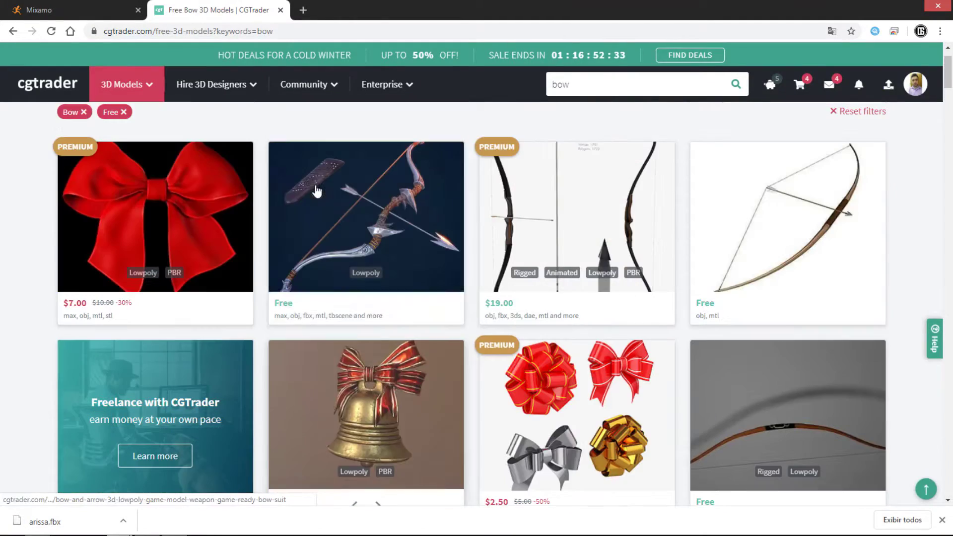
{"action": "scroll", "coordinate": [377, 221], "scroll_direction": "up", "scroll_amount": 1}
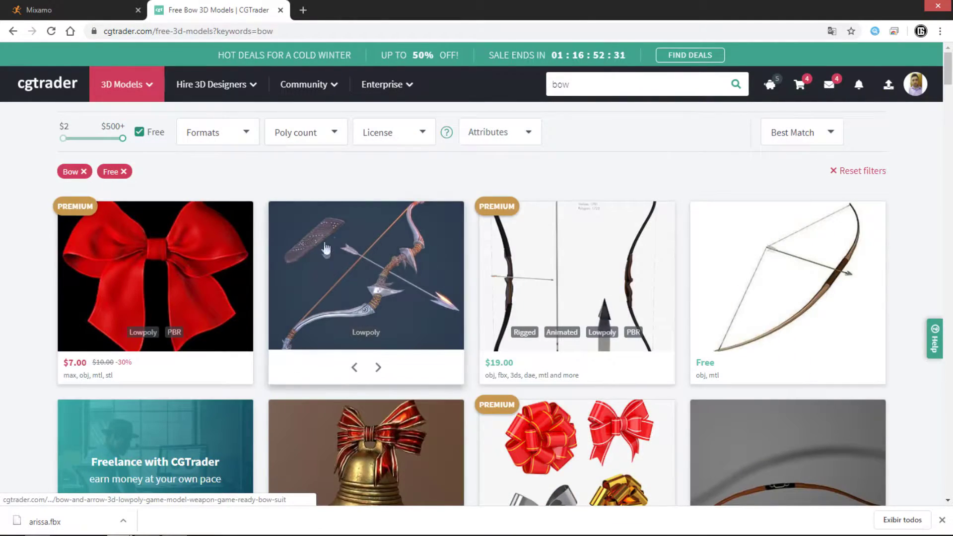
Open the free Bow and Arrow LowPoly model page and request its free download.
{"action": "left_click", "coordinate": [341, 256]}
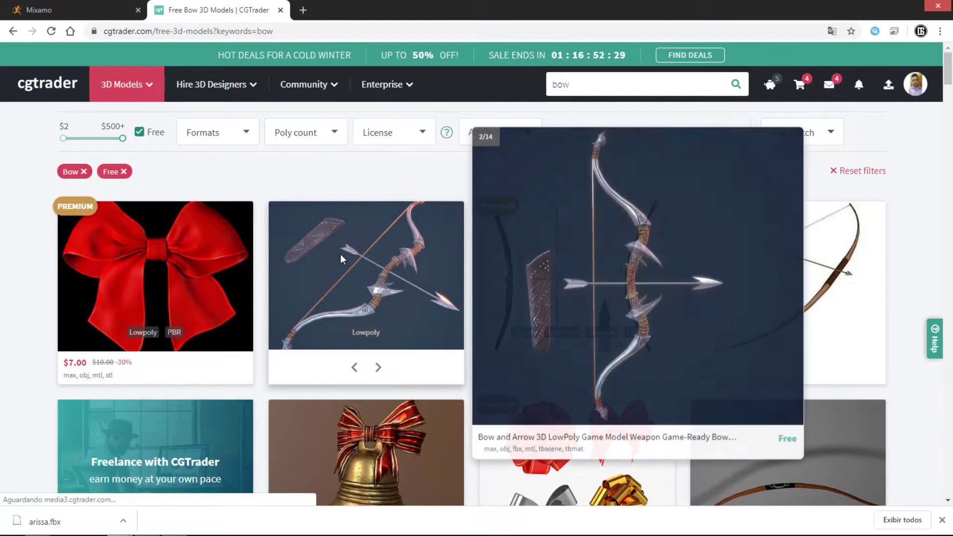
{"action": "scroll", "coordinate": [347, 229], "scroll_direction": "down", "scroll_amount": 2}
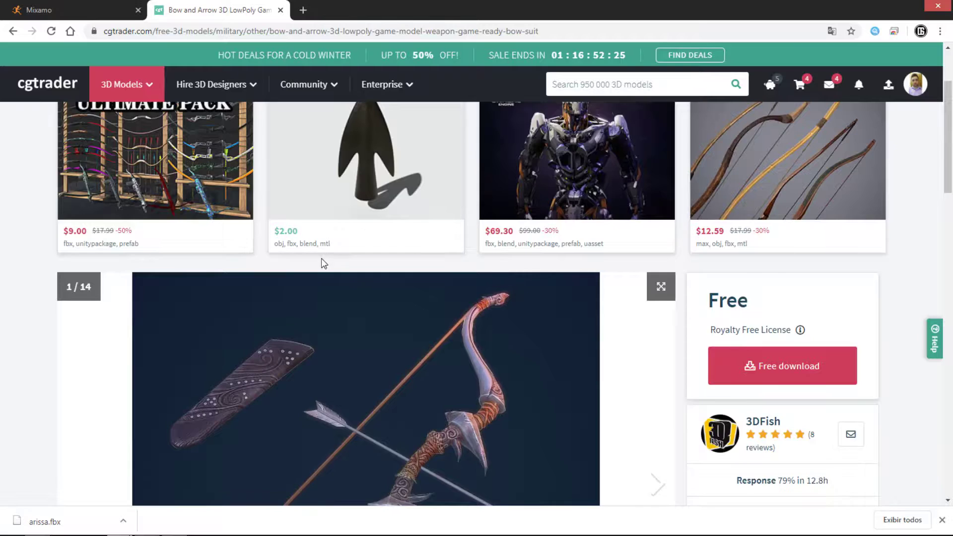
{"action": "scroll", "coordinate": [323, 256], "scroll_direction": "down", "scroll_amount": 2}
{"action": "scroll", "coordinate": [440, 367], "scroll_direction": "down", "scroll_amount": 1}
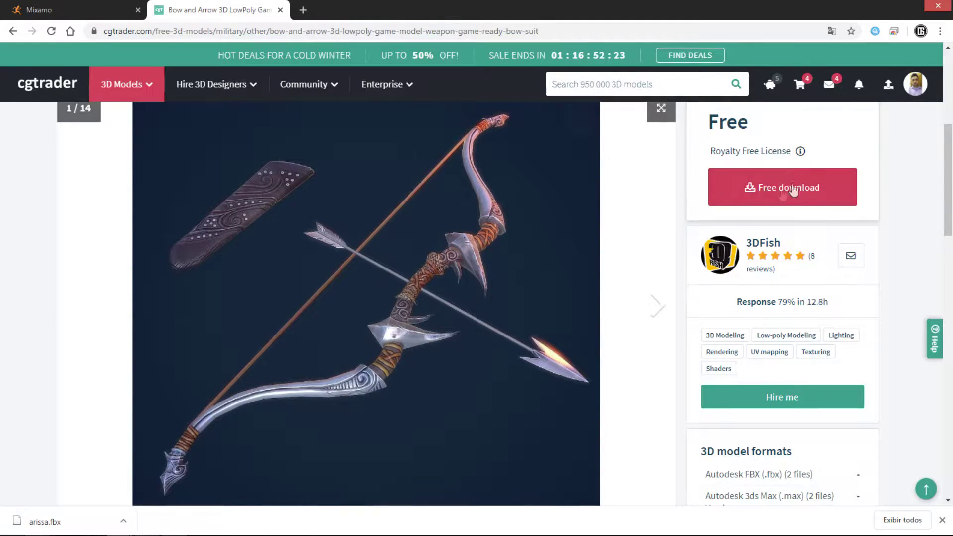
{"action": "left_click", "coordinate": [803, 198]}
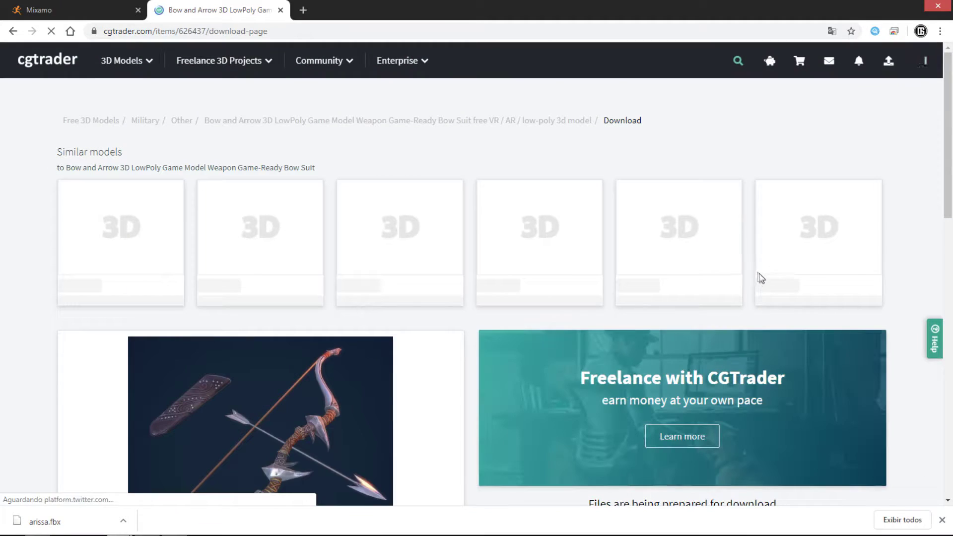
{"action": "scroll", "coordinate": [621, 268], "scroll_direction": "down", "scroll_amount": 1}
{"action": "scroll", "coordinate": [782, 187], "scroll_direction": "down", "scroll_amount": 1}
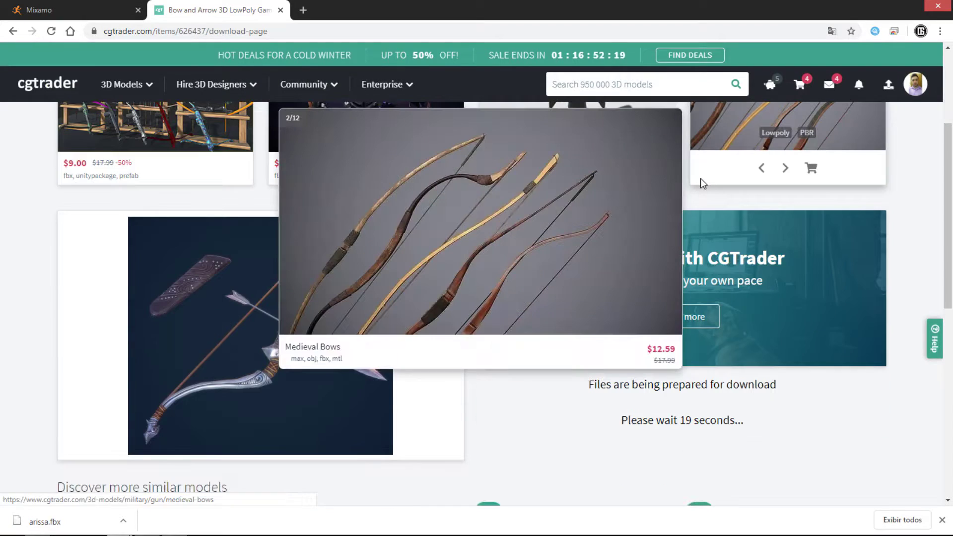
{"action": "left_click_drag", "start_coordinate": [949, 201], "coordinate": [951, 211]}
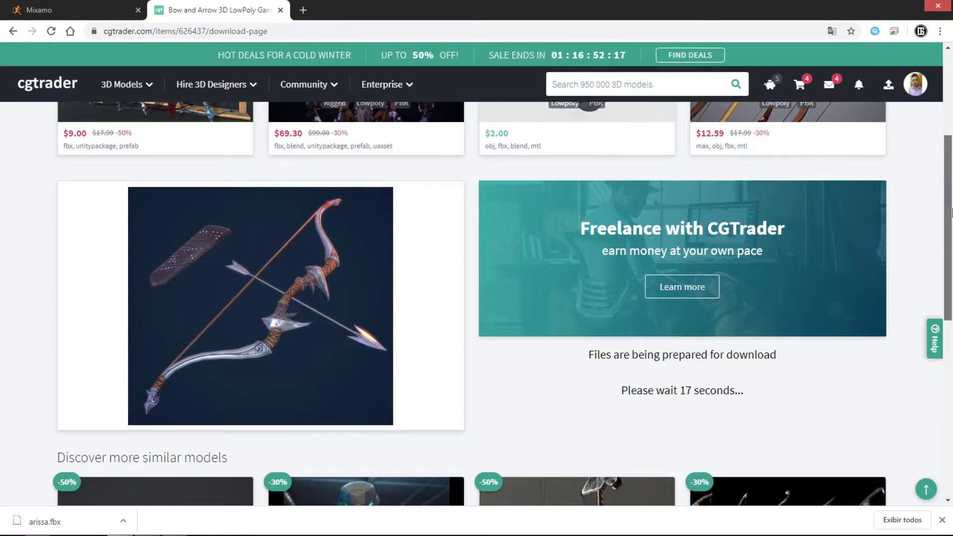
{"action": "mouse_move", "coordinate": [951, 211]}
{"action": "left_mouse_down"}
{"action": "mouse_move", "coordinate": [940, 287]}
{"action": "mouse_move", "coordinate": [948, 220]}
{"action": "left_mouse_up"}
{"action": "scroll", "coordinate": [936, 291], "scroll_direction": "down", "scroll_amount": 1}
{"action": "scroll", "coordinate": [939, 268], "scroll_direction": "down", "scroll_amount": 1}
{"action": "scroll", "coordinate": [948, 280], "scroll_direction": "up", "scroll_amount": 2}
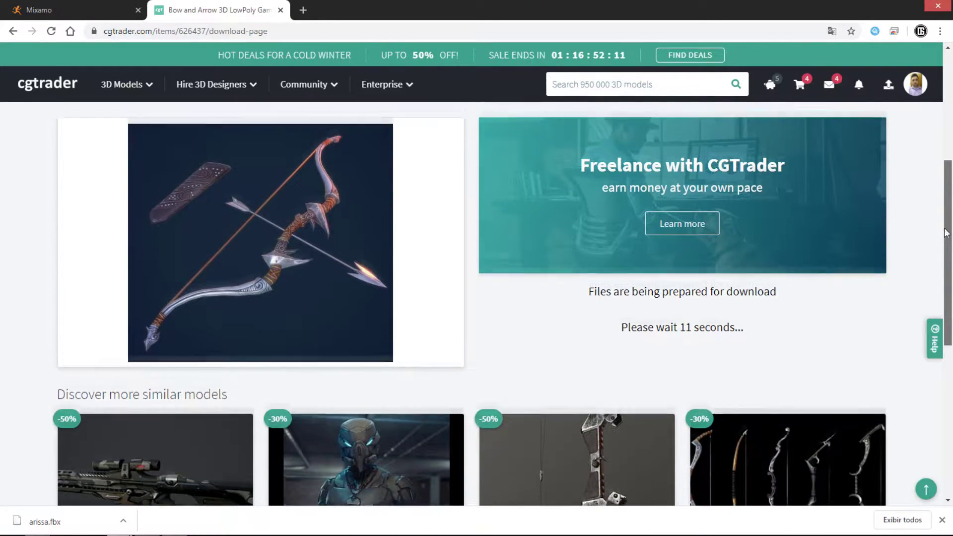
{"action": "scroll", "coordinate": [949, 220], "scroll_direction": "up", "scroll_amount": 1}
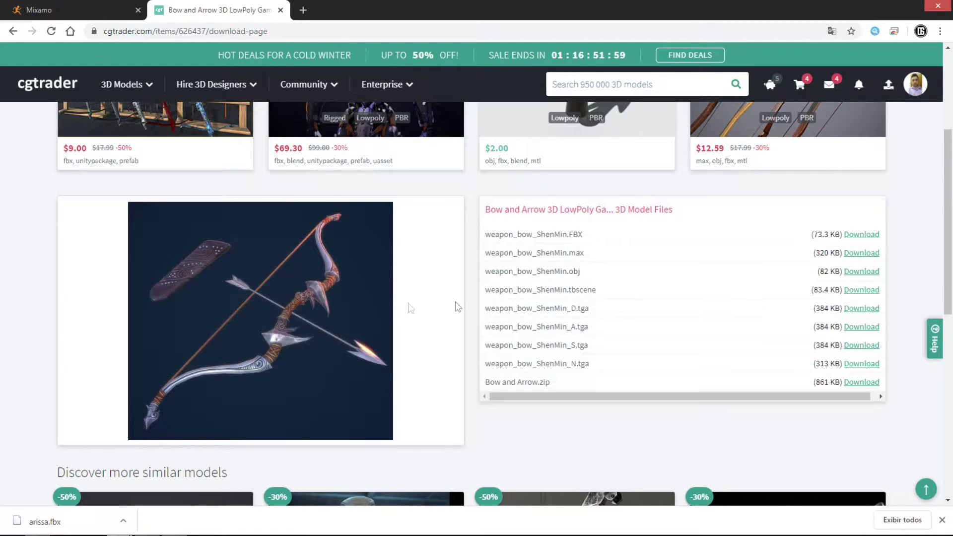
Download the Bow and Arrow.zip archive and close the CGTrader tab.
{"action": "left_click", "coordinate": [176, 6]}
{"action": "scroll", "coordinate": [625, 320], "scroll_direction": "down", "scroll_amount": 2}
{"action": "scroll", "coordinate": [631, 310], "scroll_direction": "up", "scroll_amount": 2}
{"action": "left_click", "coordinate": [859, 387]}
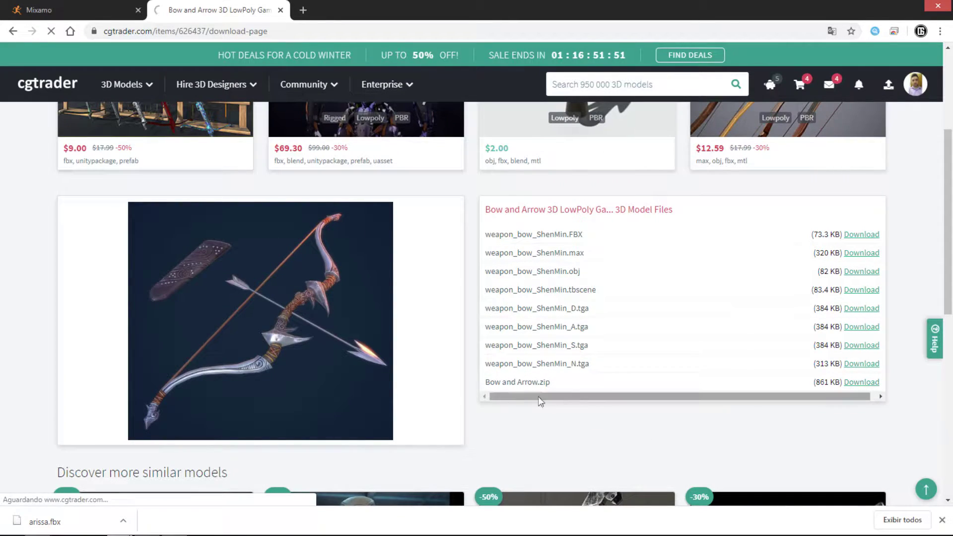
{"action": "left_click_drag", "start_coordinate": [506, 222], "coordinate": [574, 366]}
{"action": "left_click", "coordinate": [564, 347]}
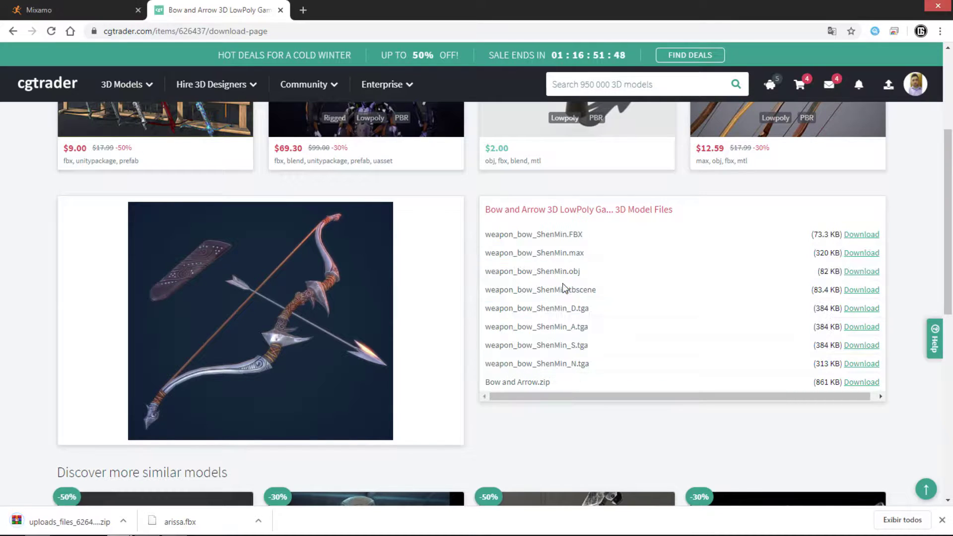
{"action": "left_click", "coordinate": [281, 10]}
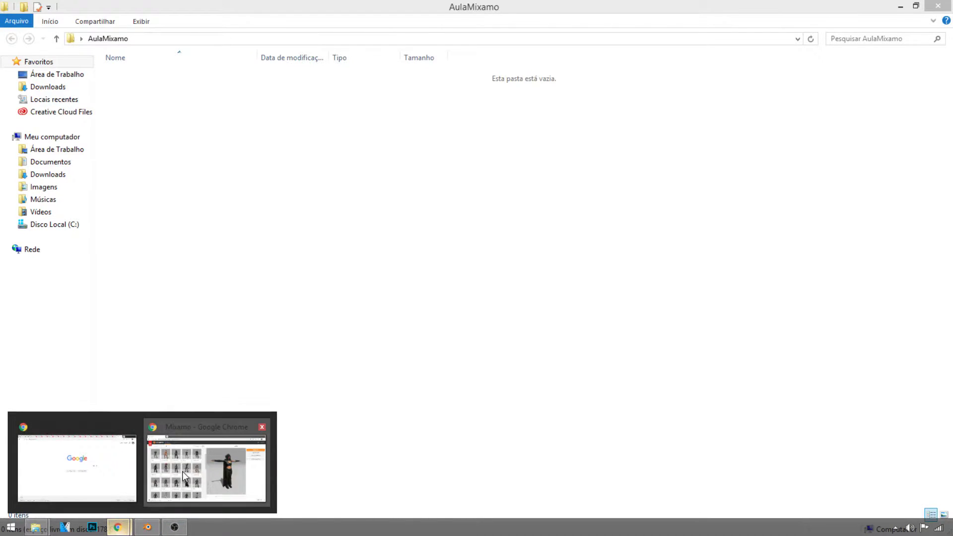
Move the downloaded bow zip and arissa.fbx into the AulaMixamo folder.
{"action": "mouse_move", "coordinate": [118, 527]}
{"action": "left_click", "coordinate": [207, 464]}
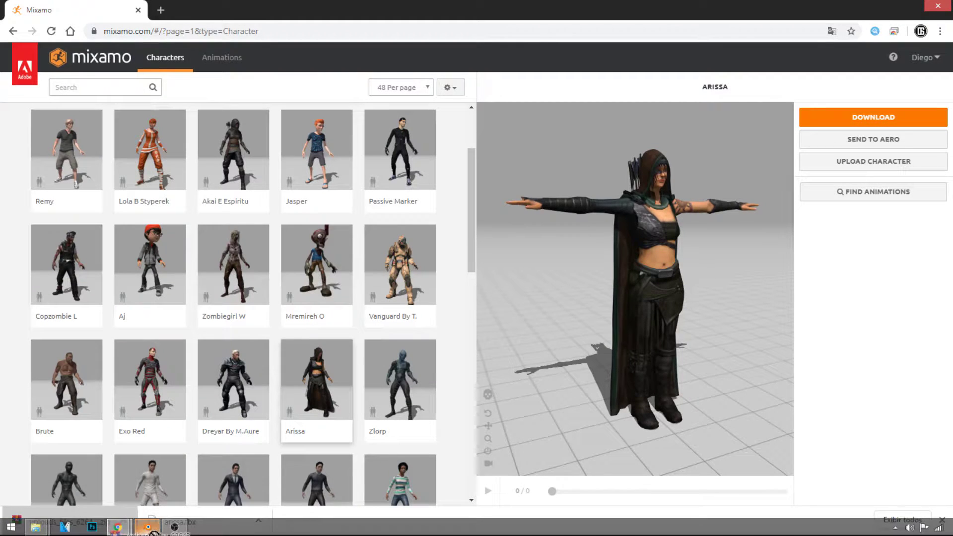
{"action": "left_click_drag", "start_coordinate": [51, 534], "coordinate": [198, 491]}
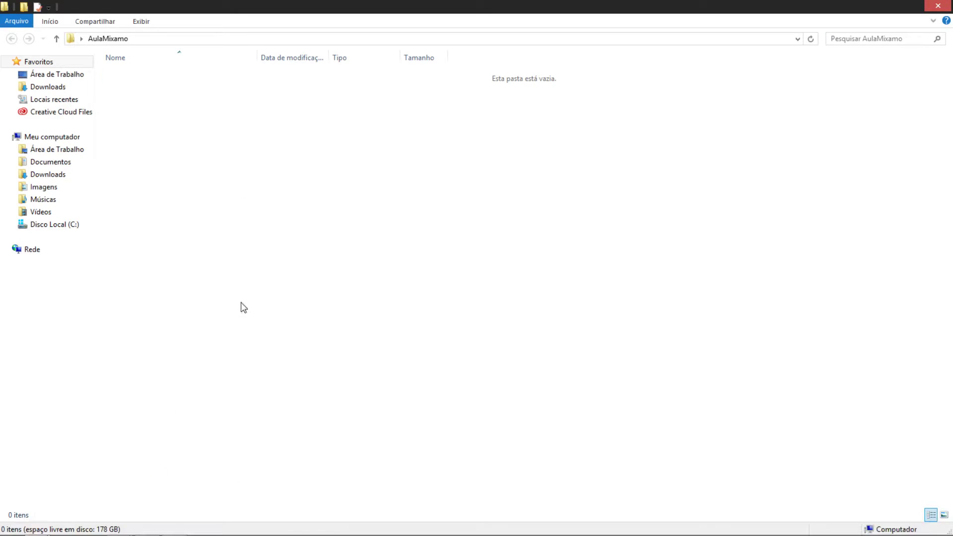
{"action": "left_click_drag", "start_coordinate": [199, 491], "coordinate": [243, 397]}
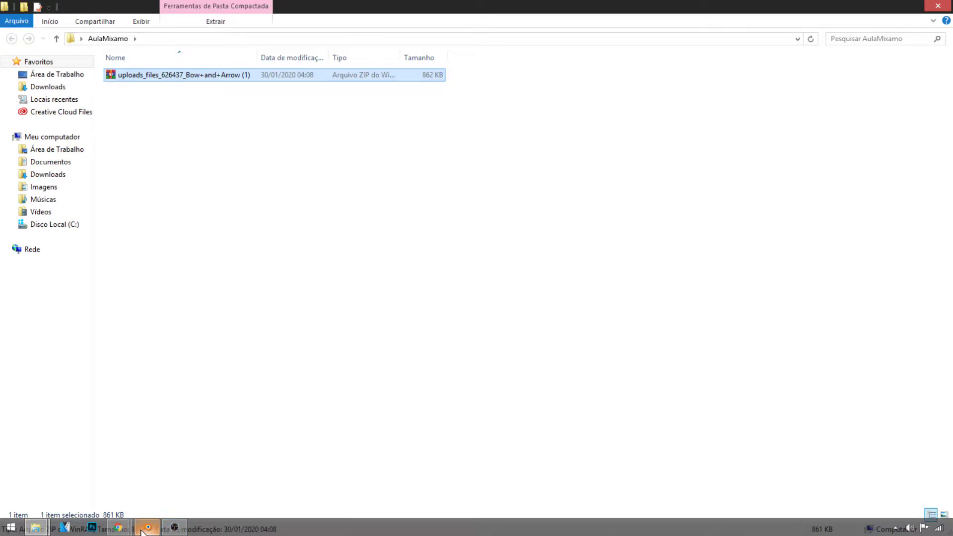
{"action": "left_click", "coordinate": [198, 494]}
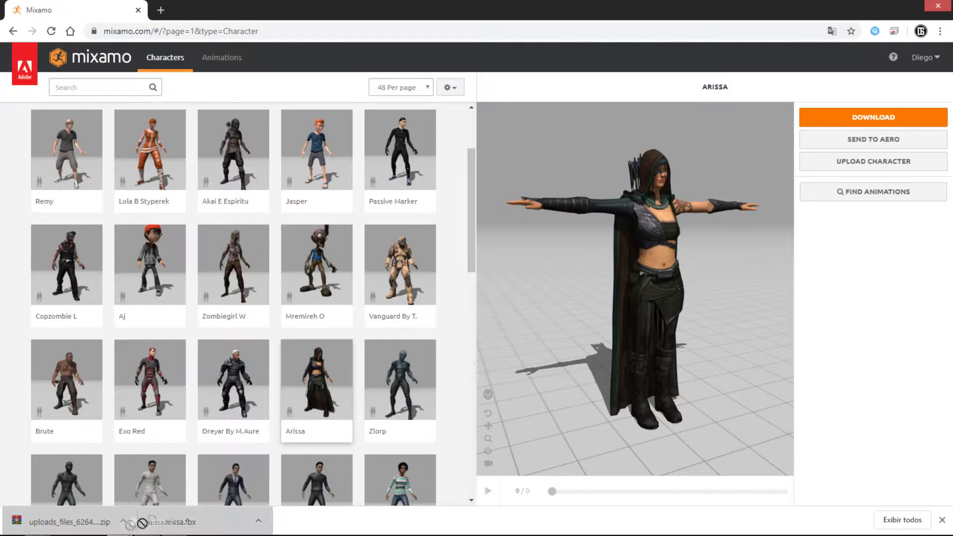
{"action": "mouse_move", "coordinate": [139, 534]}
{"action": "left_mouse_down"}
{"action": "mouse_move", "coordinate": [223, 469]}
{"action": "mouse_move", "coordinate": [267, 334]}
{"action": "left_mouse_up"}
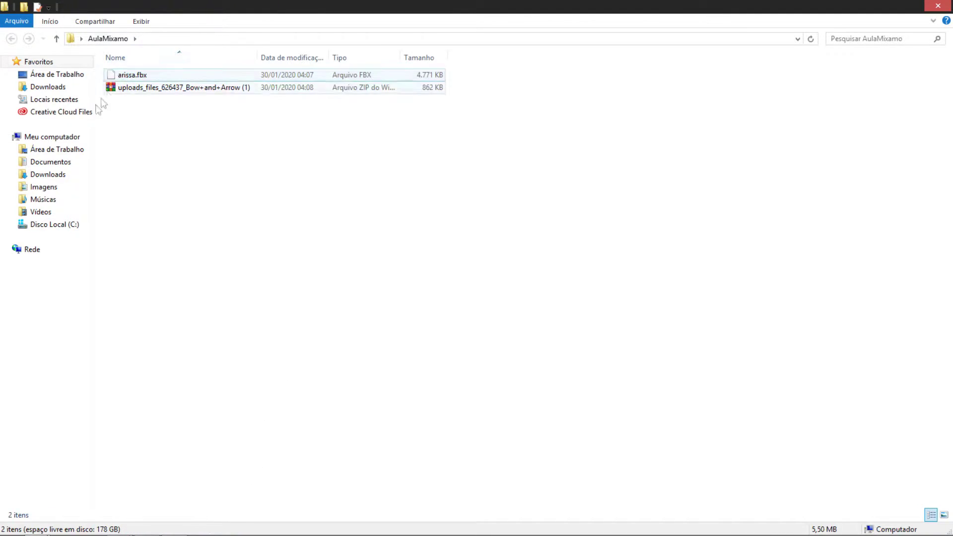
Extract the bow zip into AulaMixamo, delete the zip, and review the extracted files.
{"action": "left_click", "coordinate": [154, 93]}
{"action": "right_click", "coordinate": [143, 87]}
{"action": "left_click", "coordinate": [154, 131]}
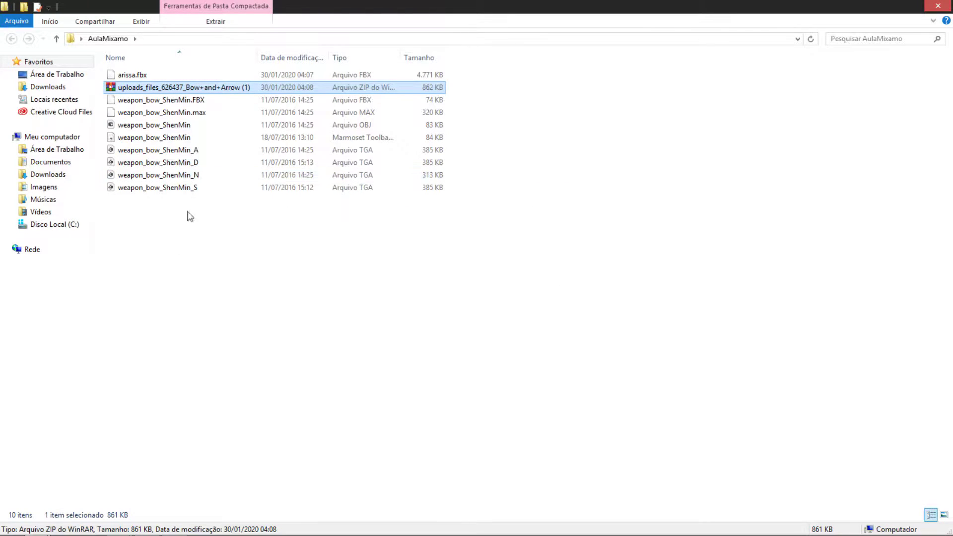
{"action": "key", "text": "Delete"}
{"action": "left_click", "coordinate": [160, 76]}
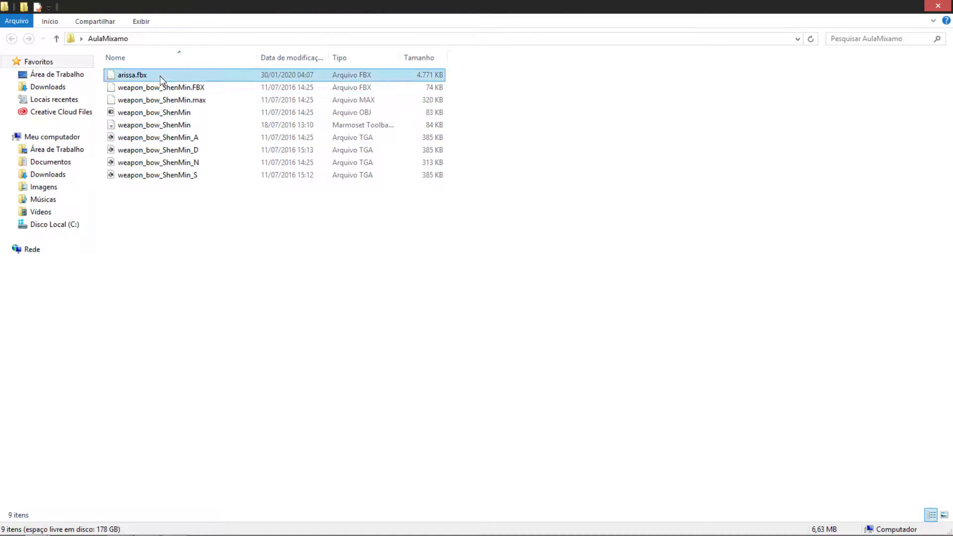
{"action": "left_click", "coordinate": [166, 90]}
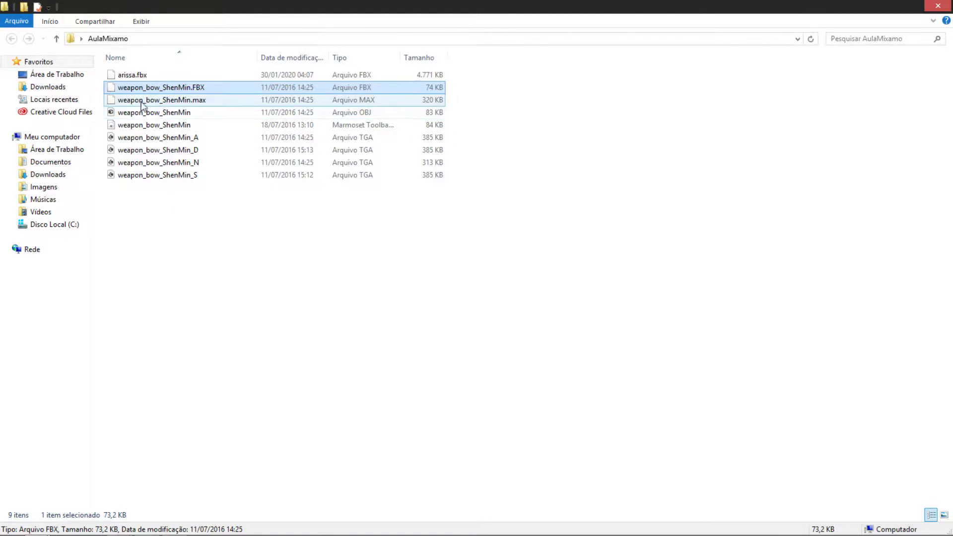
{"action": "mouse_move", "coordinate": [148, 201]}
{"action": "left_mouse_down"}
{"action": "mouse_move", "coordinate": [189, 130]}
{"action": "mouse_move", "coordinate": [186, 115]}
{"action": "left_mouse_up"}
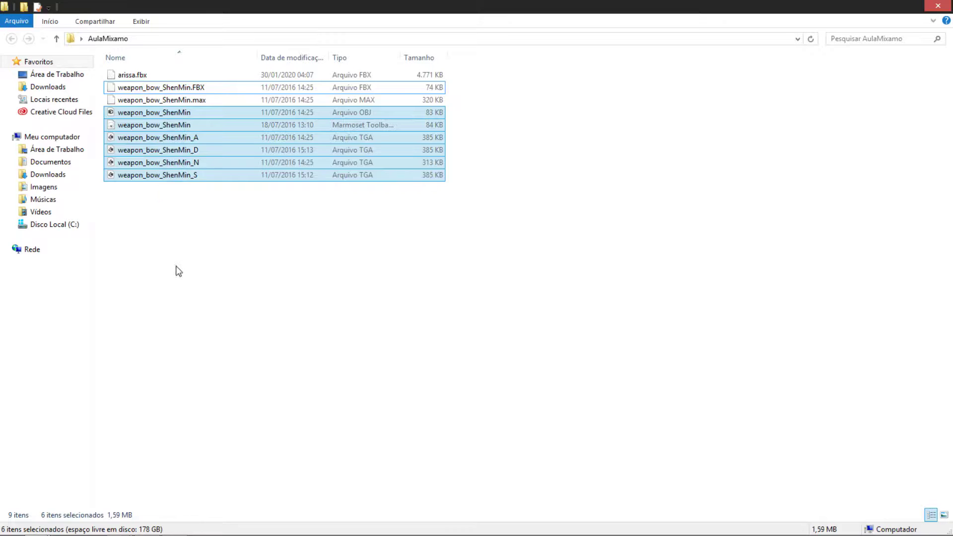
{"action": "left_click", "coordinate": [149, 100]}
{"action": "left_click", "coordinate": [141, 77]}
{"action": "left_click", "coordinate": [147, 528]}
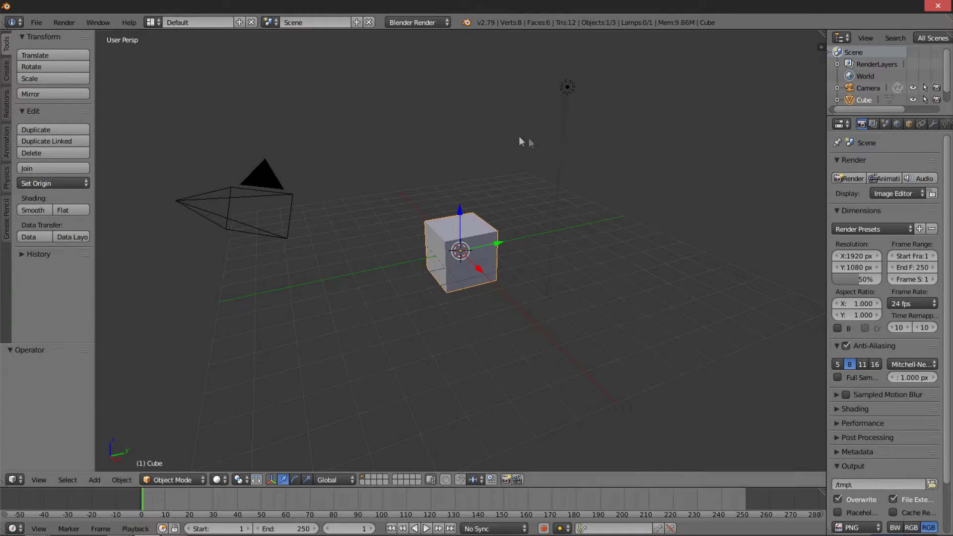
Delete all default scene objects and check the Scene length unit options.
{"action": "key", "text": "a"}
{"action": "key", "text": "a"}
{"action": "key", "text": "Delete"}
{"action": "left_click", "coordinate": [885, 124]}
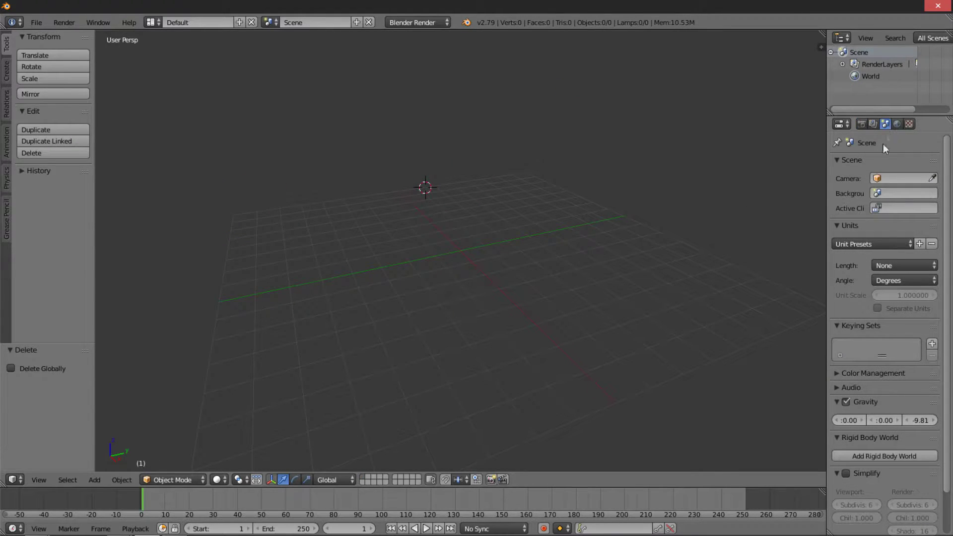
{"action": "left_click", "coordinate": [880, 268]}
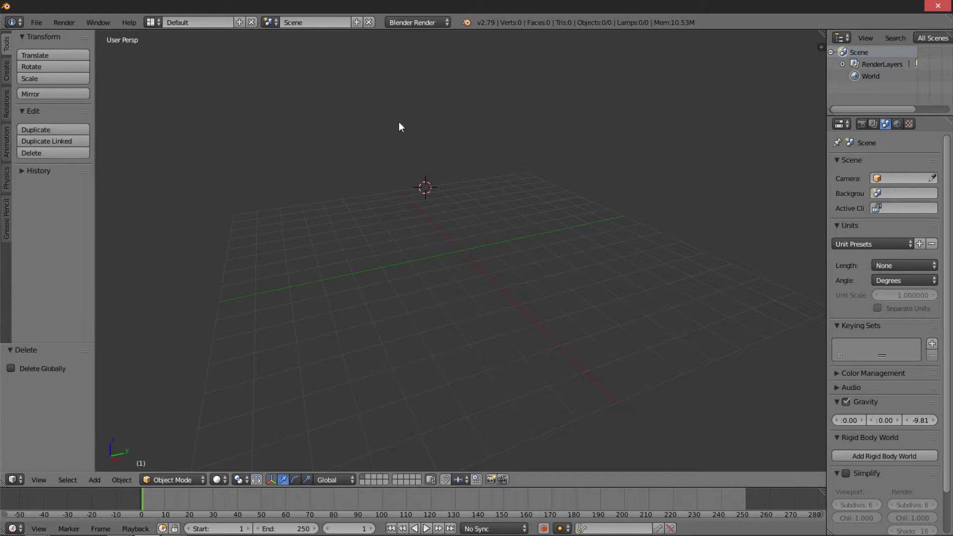
Import arissa.fbx from Desktop\AulaMixamo as an FBX and orbit to face her.
{"action": "left_click", "coordinate": [37, 22]}
{"action": "mouse_move", "coordinate": [54, 248]}
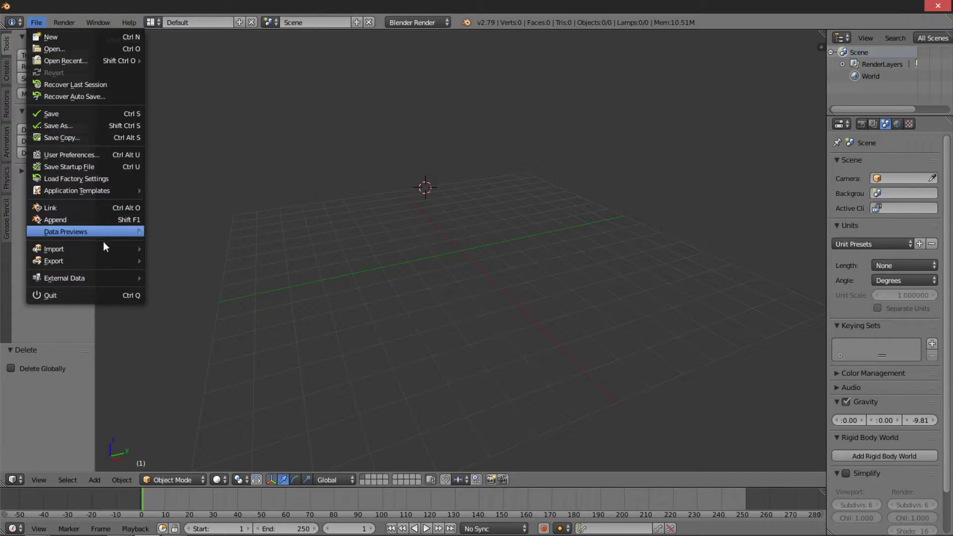
{"action": "left_click", "coordinate": [206, 284]}
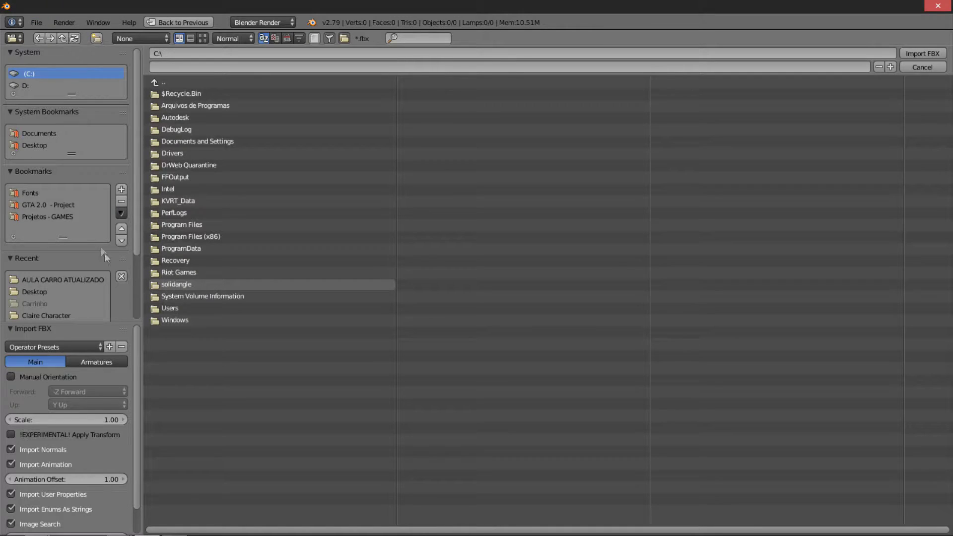
{"action": "left_click", "coordinate": [43, 145]}
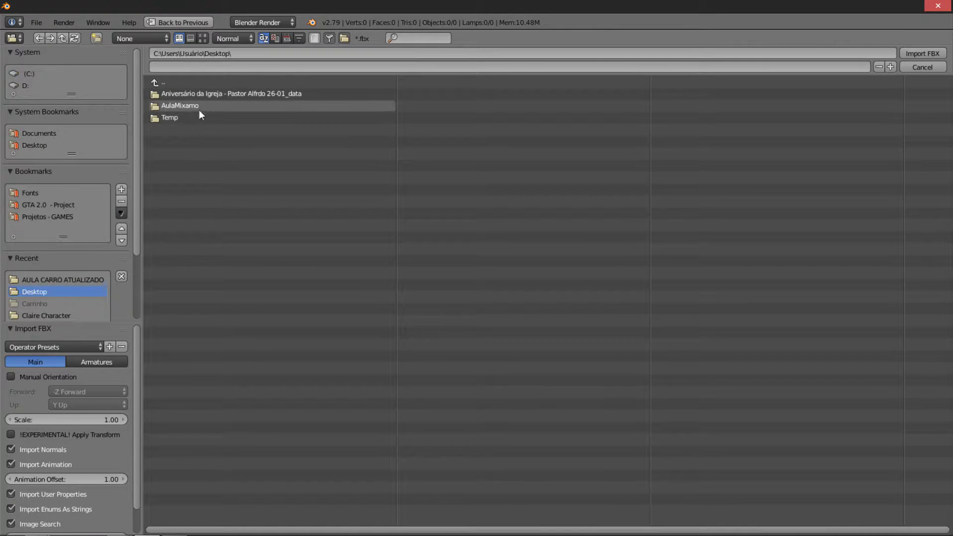
{"action": "left_click", "coordinate": [213, 106]}
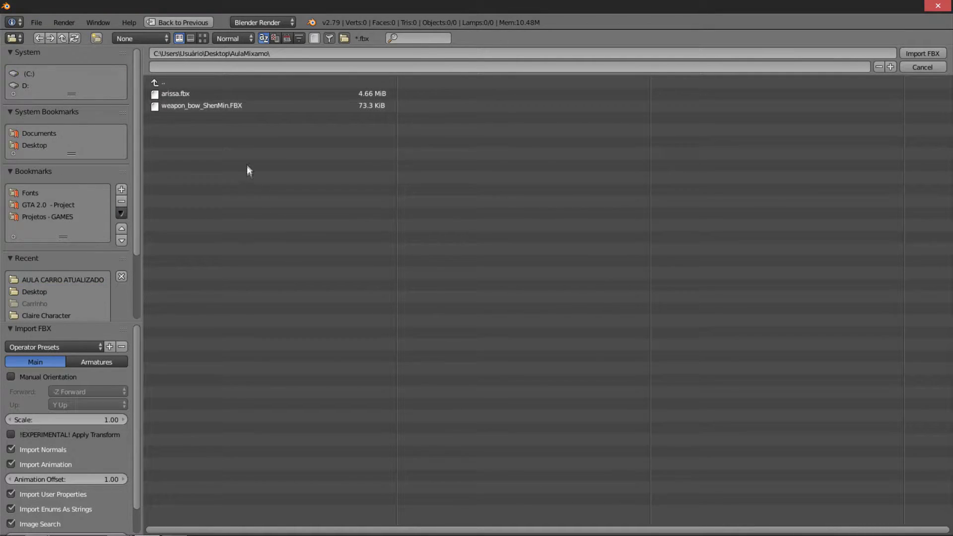
{"action": "double_click", "coordinate": [244, 95]}
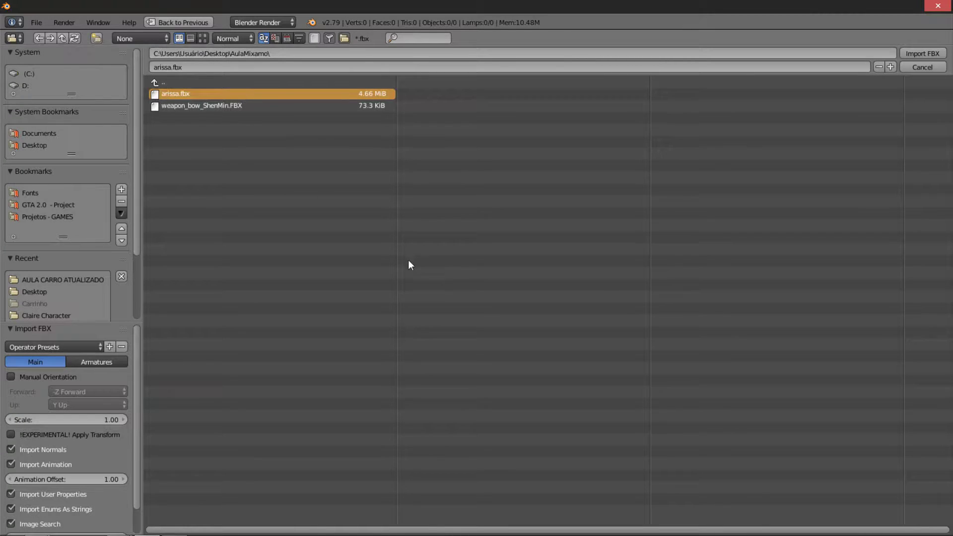
{"action": "scroll", "coordinate": [451, 245], "scroll_direction": "up", "scroll_amount": 4}
{"action": "mouse_move", "coordinate": [452, 245]}
{"action": "middle_mouse_down"}
{"action": "mouse_move", "coordinate": [427, 164]}
{"action": "mouse_move", "coordinate": [436, 187]}
{"action": "middle_mouse_up"}
{"action": "right_click", "coordinate": [323, 158]}
Delete the empties to the left of Arissa and the HeadTop_End empty.
{"action": "key", "text": "x"}
{"action": "left_click", "coordinate": [323, 156]}
{"action": "key", "text": "b"}
{"action": "left_click_drag", "start_coordinate": [264, 191], "coordinate": [390, 324]}
{"action": "key", "text": "Delete"}
{"action": "right_click", "coordinate": [475, 130]}
{"action": "key", "text": "b"}
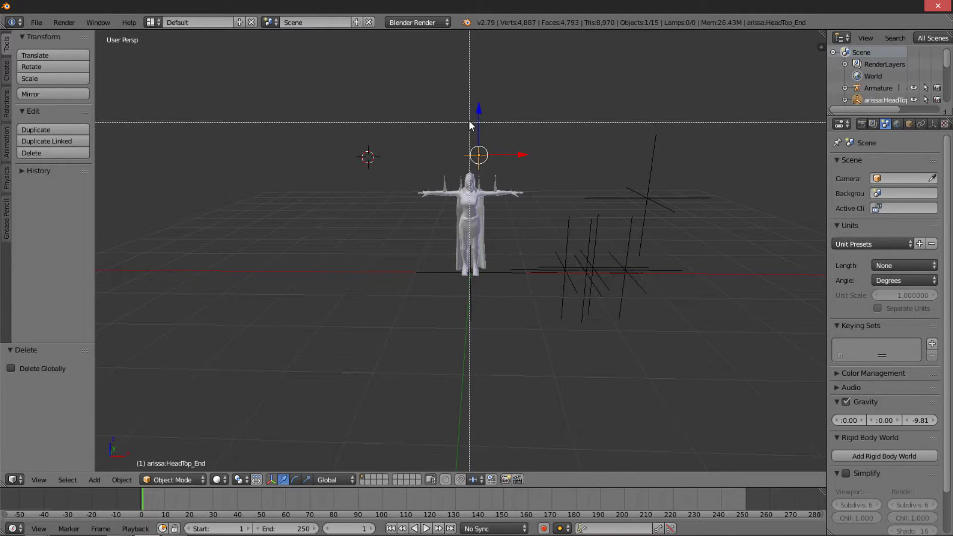
{"action": "key", "text": "Escape"}
{"action": "key", "text": "Delete"}
Box-select and delete the empties right of Arissa plus one leftover object.
{"action": "key", "text": "b"}
{"action": "left_click_drag", "start_coordinate": [574, 139], "coordinate": [713, 344]}
{"action": "key", "text": "Delete"}
{"action": "right_click", "coordinate": [469, 294]}
{"action": "key", "text": "x"}
{"action": "left_click", "coordinate": [470, 294]}
Hide the tool panel and select the armature, then the arissa:Body_Geo mesh.
{"action": "scroll", "coordinate": [475, 282], "scroll_direction": "up", "scroll_amount": 4}
{"action": "scroll", "coordinate": [507, 189], "scroll_direction": "up", "scroll_amount": 2}
{"action": "right_click", "coordinate": [530, 106]}
{"action": "scroll", "coordinate": [345, 208], "scroll_direction": "down", "scroll_amount": 1}
{"action": "key", "text": "t"}
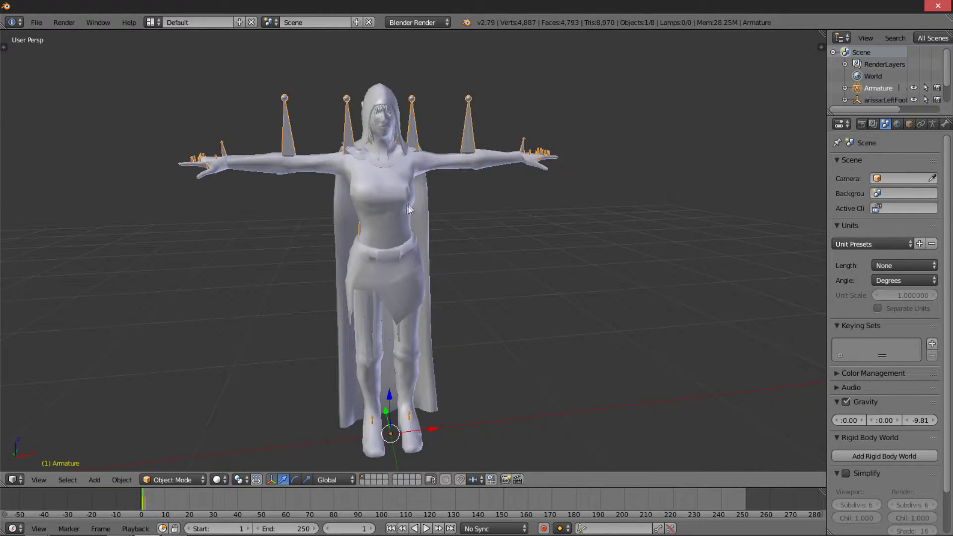
{"action": "right_click", "coordinate": [388, 219]}
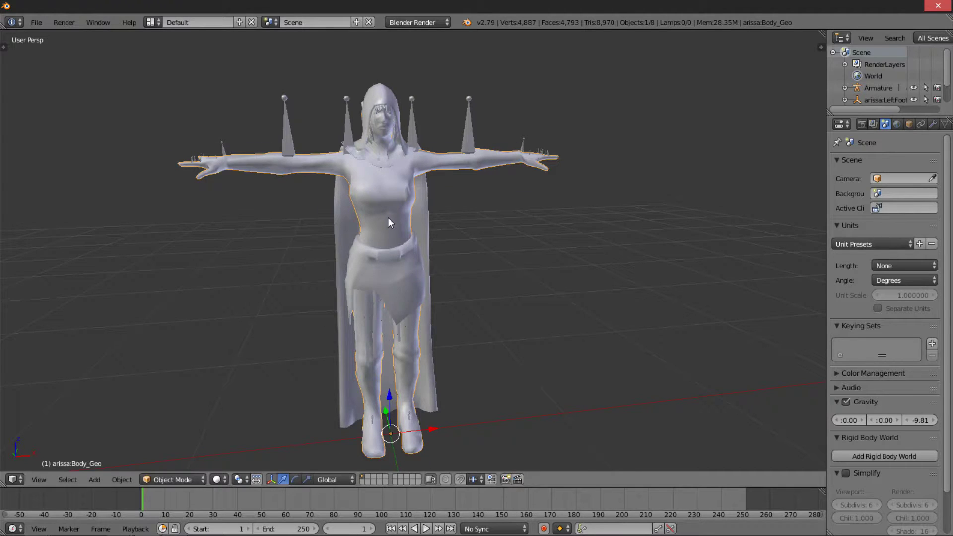
Switch viewport shading to Texture and orbit to view Arissa from the front and angled.
{"action": "left_click", "coordinate": [217, 479]}
{"action": "left_click", "coordinate": [235, 427]}
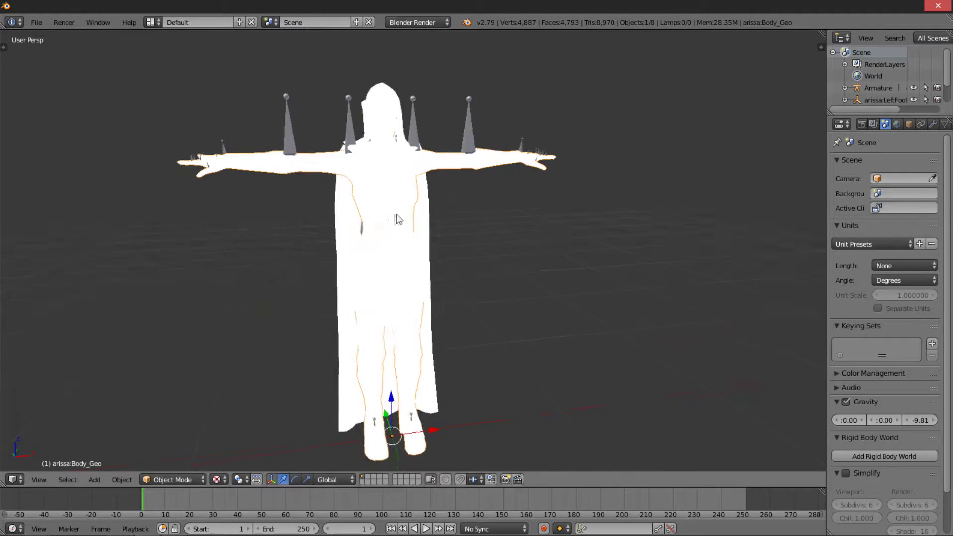
{"action": "mouse_move", "coordinate": [402, 215]}
{"action": "middle_mouse_down"}
{"action": "mouse_move", "coordinate": [321, 217]}
{"action": "mouse_move", "coordinate": [325, 188]}
{"action": "mouse_move", "coordinate": [717, 233]}
{"action": "mouse_move", "coordinate": [383, 251]}
{"action": "mouse_move", "coordinate": [242, 235]}
{"action": "middle_mouse_up"}
{"action": "mouse_move", "coordinate": [288, 206]}
{"action": "middle_mouse_down"}
{"action": "mouse_move", "coordinate": [250, 209]}
{"action": "mouse_move", "coordinate": [347, 199]}
{"action": "middle_mouse_up"}
{"action": "middle_click_drag", "start_coordinate": [444, 241], "coordinate": [482, 242], "text": "shift"}
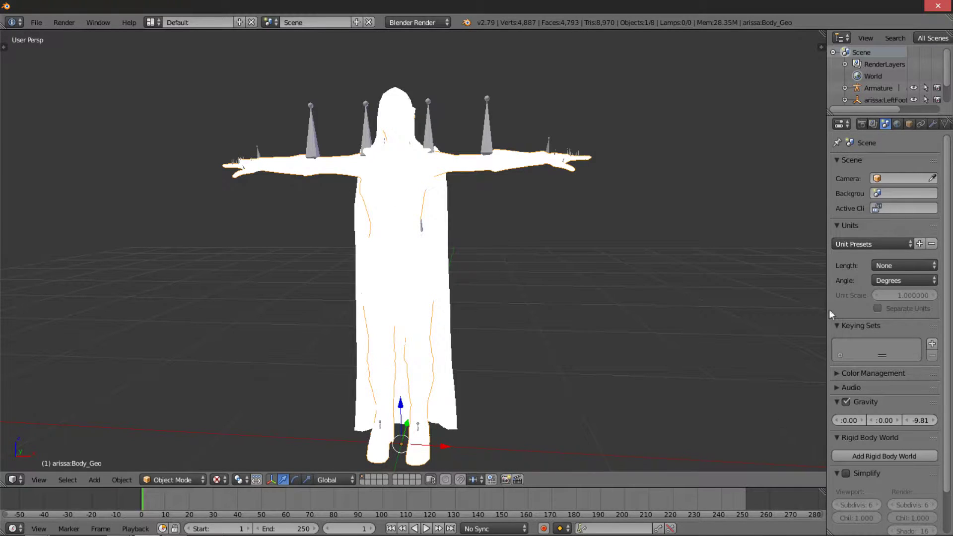
{"action": "left_click_drag", "start_coordinate": [828, 309], "coordinate": [646, 309]}
{"action": "key", "text": "z"}
{"action": "key", "text": "z"}
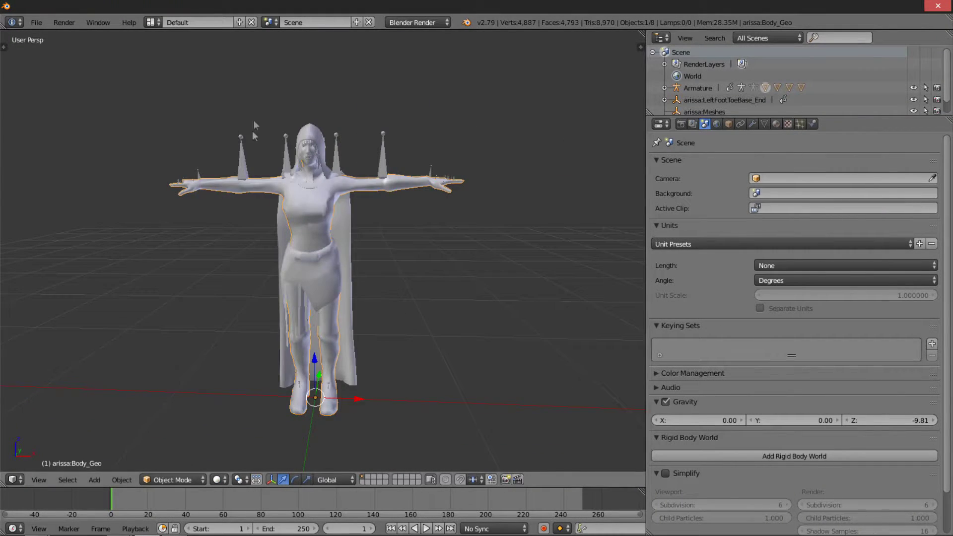
{"action": "middle_click_drag", "start_coordinate": [252, 130], "coordinate": [351, 91]}
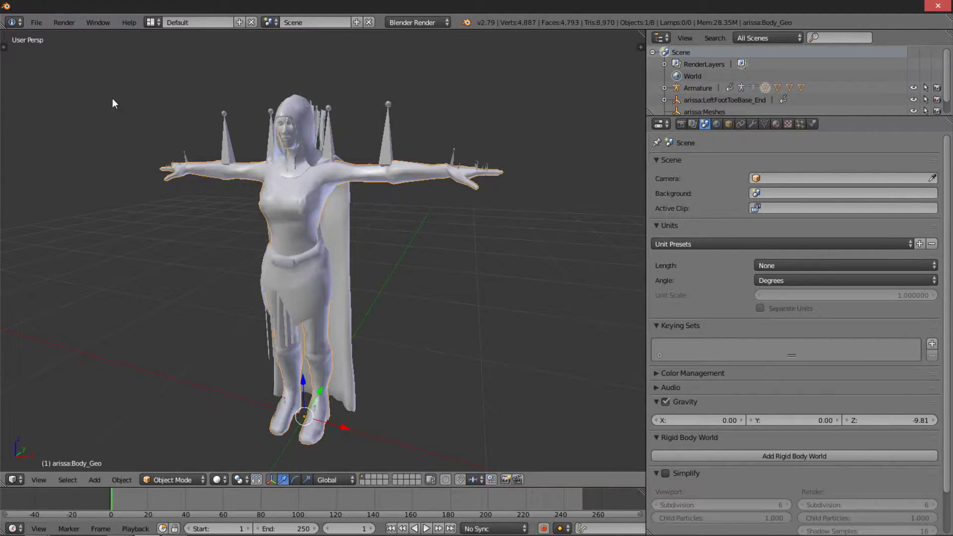
{"action": "left_click", "coordinate": [36, 22]}
{"action": "mouse_move", "coordinate": [82, 248]}
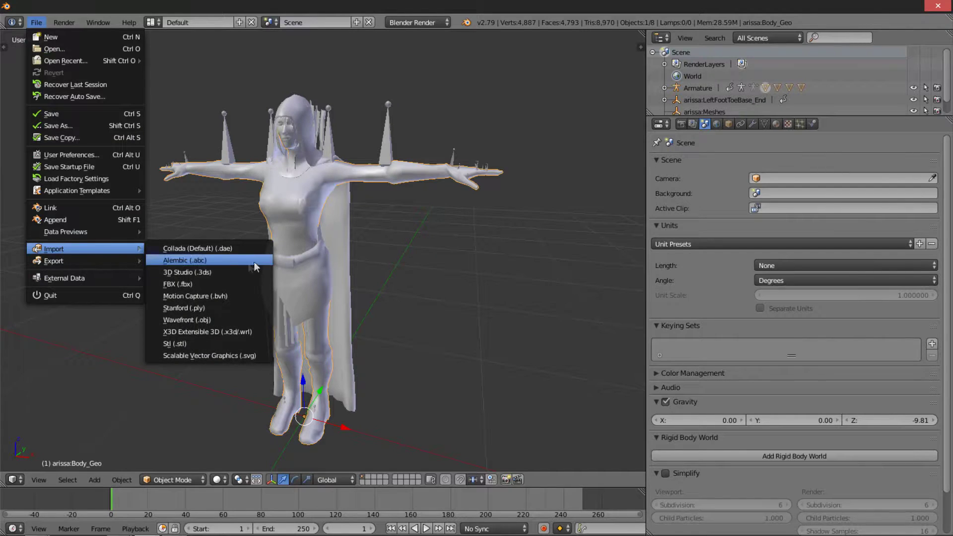
Import weapon_bow_ShenMin.FBX and move the bow along X to sit beside Arissa.
{"action": "left_click", "coordinate": [215, 284]}
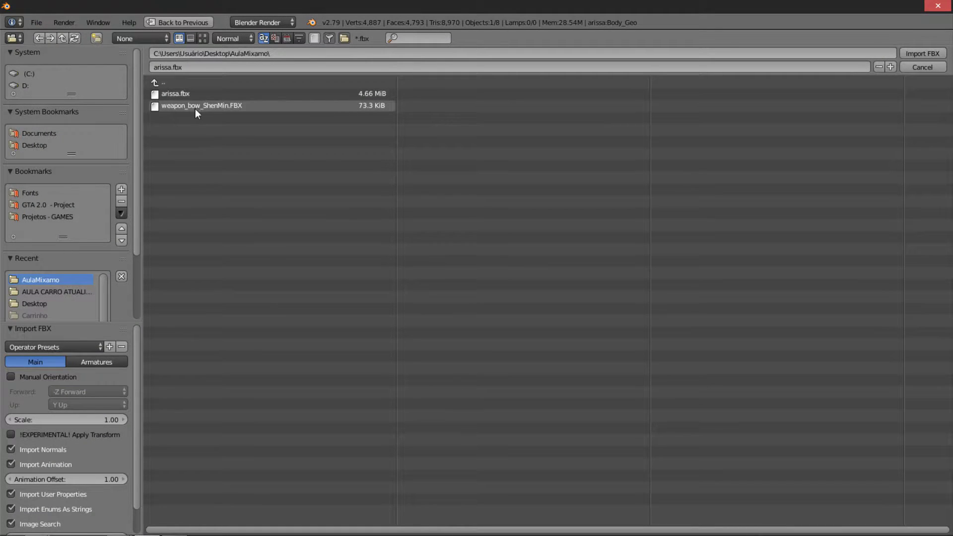
{"action": "left_click", "coordinate": [198, 110]}
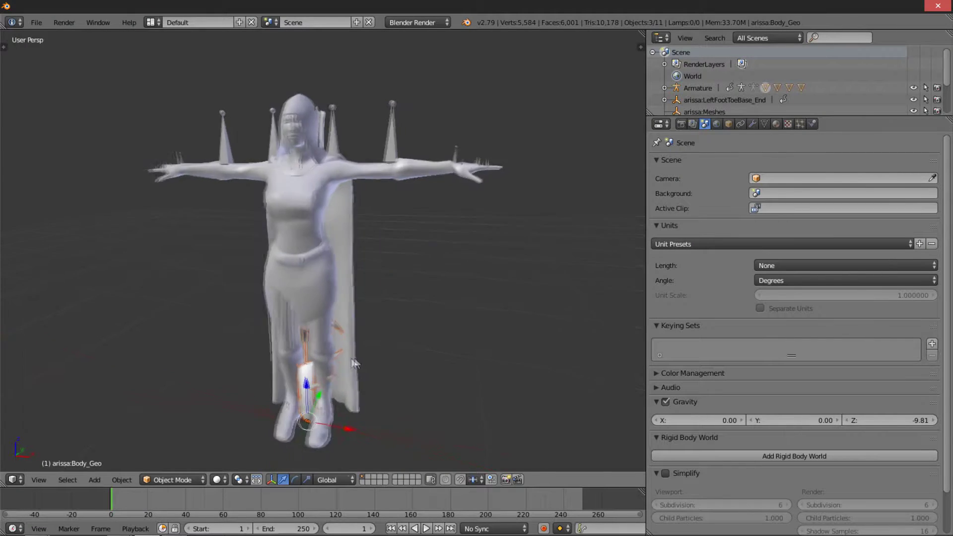
{"action": "key", "text": "g"}
{"action": "key", "text": "x"}
{"action": "left_click", "coordinate": [452, 366]}
{"action": "middle_click_drag", "start_coordinate": [457, 348], "coordinate": [493, 288]}
{"action": "scroll", "coordinate": [475, 285], "scroll_direction": "up", "scroll_amount": 2}
{"action": "key", "text": "g"}
{"action": "key", "text": "x"}
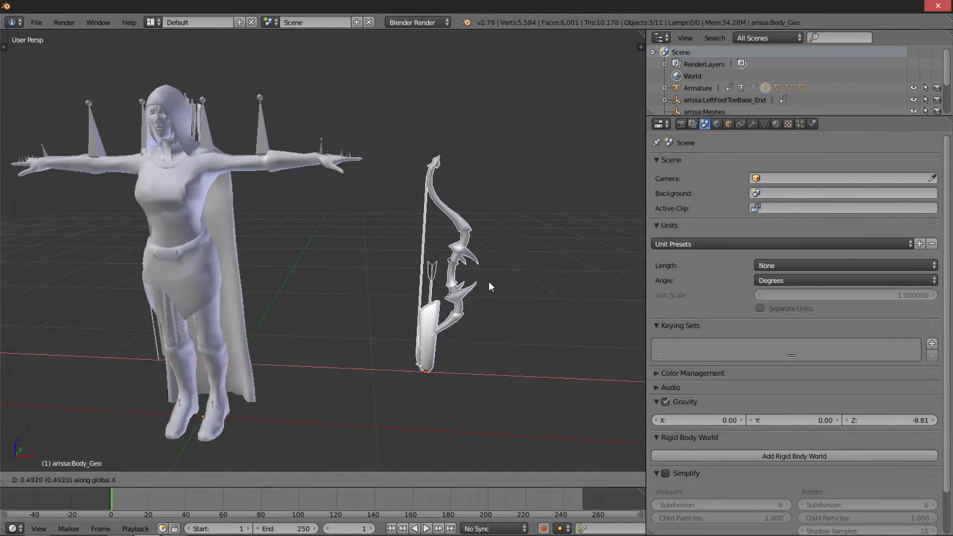
{"action": "left_click", "coordinate": [488, 283]}
Orbit to check placement, then delete the quiver and arrow, leaving just the bow.
{"action": "scroll", "coordinate": [477, 316], "scroll_direction": "up", "scroll_amount": 3}
{"action": "scroll", "coordinate": [408, 299], "scroll_direction": "down", "scroll_amount": 3}
{"action": "mouse_move", "coordinate": [415, 280]}
{"action": "middle_mouse_down"}
{"action": "mouse_move", "coordinate": [571, 266]}
{"action": "mouse_move", "coordinate": [552, 249]}
{"action": "middle_mouse_up"}
{"action": "scroll", "coordinate": [552, 249], "scroll_direction": "up", "scroll_amount": 3}
{"action": "scroll", "coordinate": [368, 79], "scroll_direction": "up", "scroll_amount": 2}
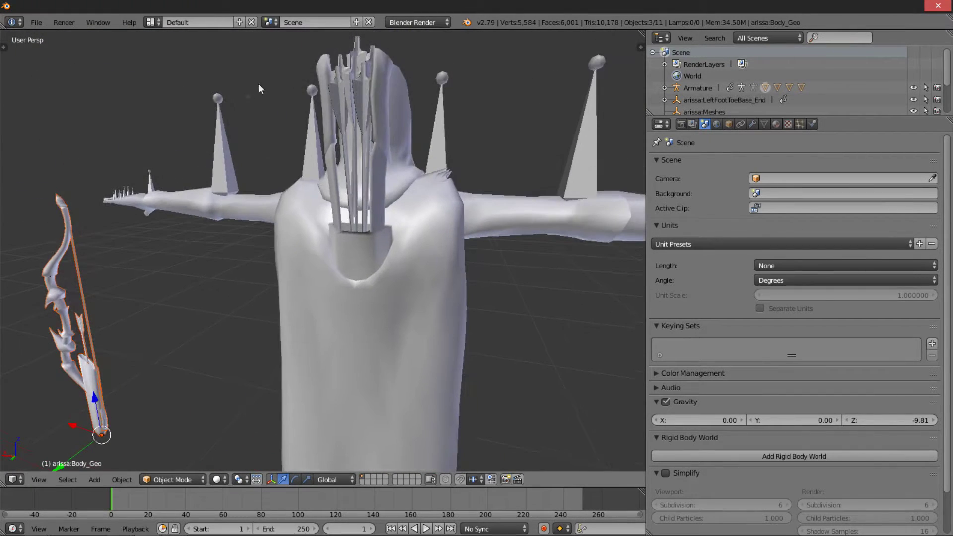
{"action": "scroll", "coordinate": [259, 88], "scroll_direction": "down", "scroll_amount": 3}
{"action": "mouse_move", "coordinate": [410, 181]}
{"action": "middle_mouse_down"}
{"action": "mouse_move", "coordinate": [276, 213]}
{"action": "mouse_move", "coordinate": [230, 206]}
{"action": "middle_mouse_up"}
{"action": "scroll", "coordinate": [382, 302], "scroll_direction": "up", "scroll_amount": 4}
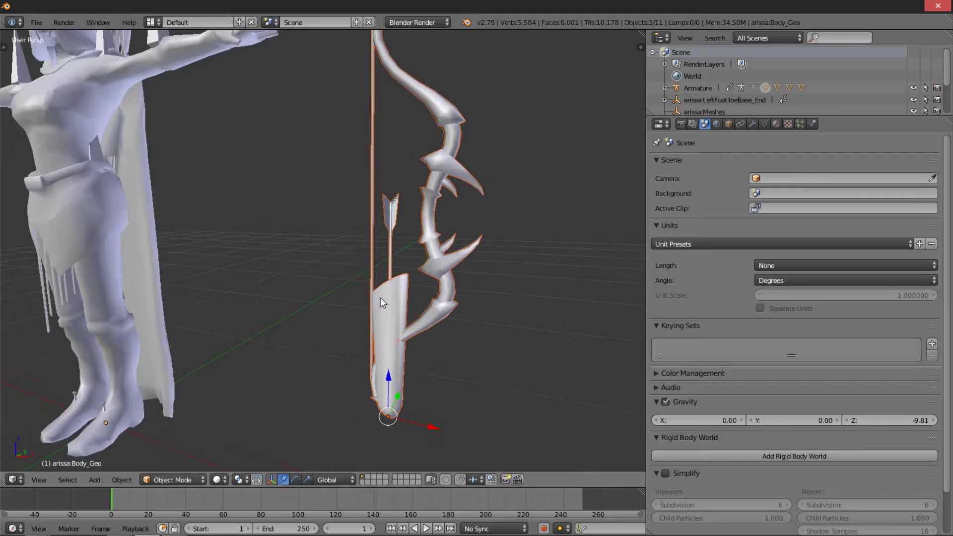
{"action": "key", "text": "x"}
{"action": "left_click", "coordinate": [341, 228]}
{"action": "scroll", "coordinate": [364, 258], "scroll_direction": "down", "scroll_amount": 2}
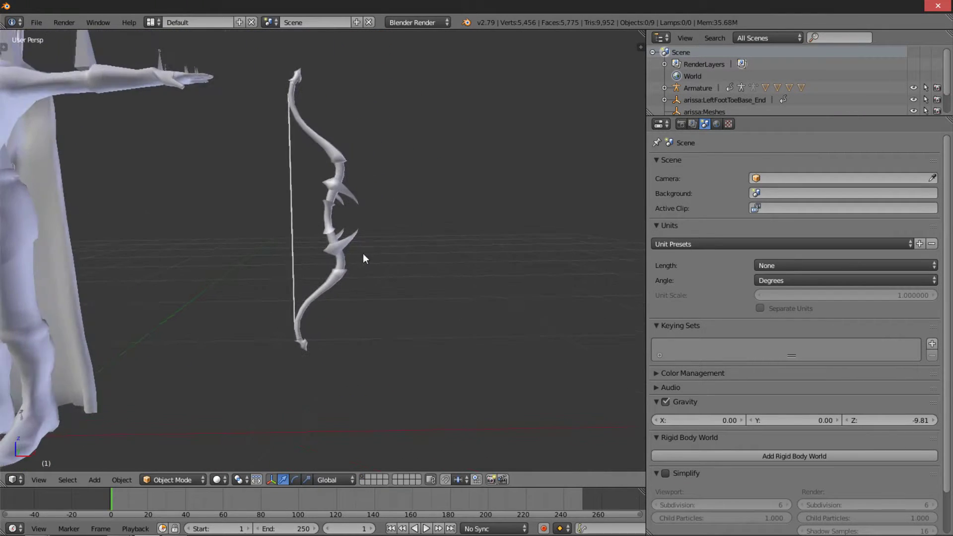
Shift the bow's mesh along X in Edit Mode, then return to Object Mode.
{"action": "scroll", "coordinate": [364, 258], "scroll_direction": "down", "scroll_amount": 2}
{"action": "right_click", "coordinate": [407, 266]}
{"action": "mouse_move", "coordinate": [407, 267]}
{"action": "middle_mouse_down"}
{"action": "mouse_move", "coordinate": [401, 322]}
{"action": "mouse_move", "coordinate": [371, 297]}
{"action": "mouse_move", "coordinate": [373, 267]}
{"action": "mouse_move", "coordinate": [359, 393]}
{"action": "middle_mouse_up"}
{"action": "scroll", "coordinate": [389, 276], "scroll_direction": "up", "scroll_amount": 3}
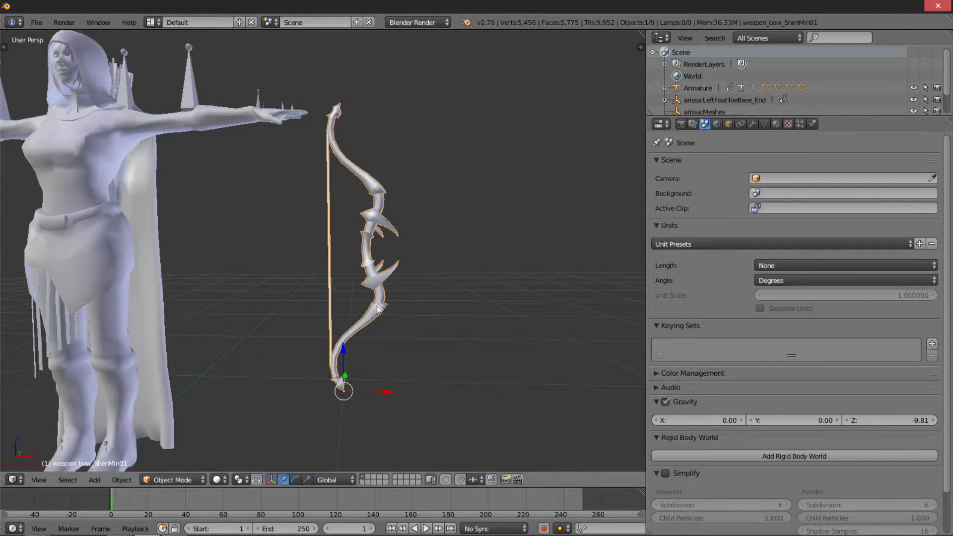
{"action": "key", "text": "Tab"}
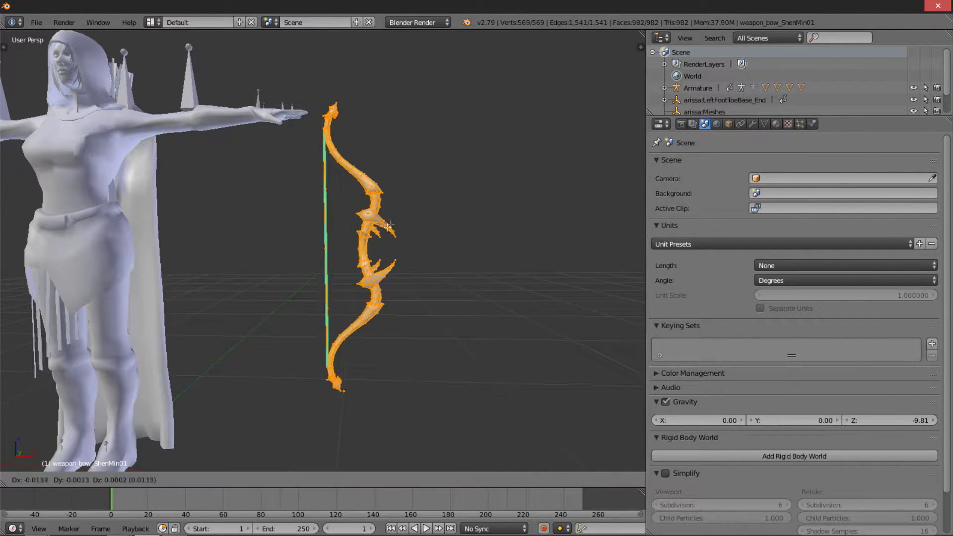
{"action": "scroll", "coordinate": [367, 218], "scroll_direction": "up", "scroll_amount": 2}
{"action": "scroll", "coordinate": [368, 219], "scroll_direction": "up", "scroll_amount": 3}
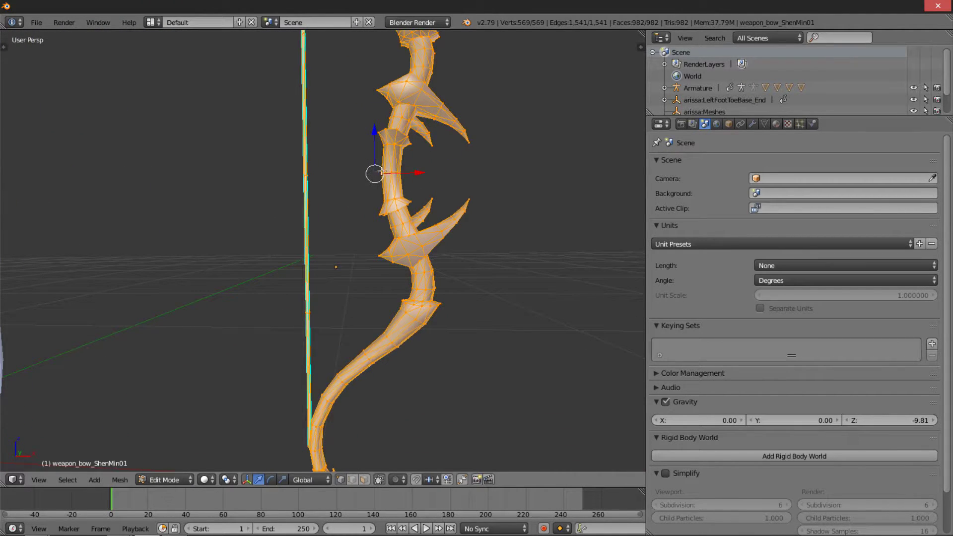
{"action": "middle_click_drag", "start_coordinate": [394, 175], "coordinate": [329, 245]}
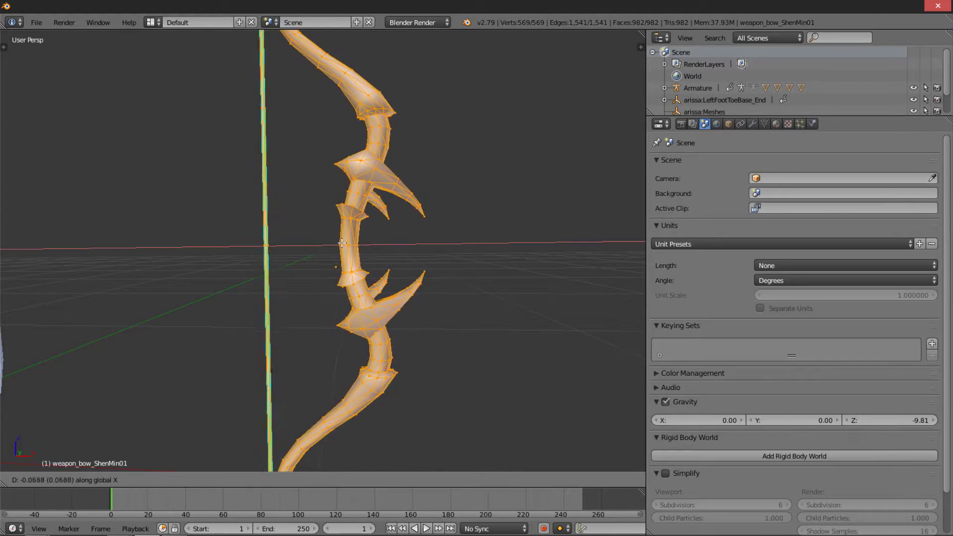
{"action": "key", "text": "g"}
{"action": "key", "text": "x"}
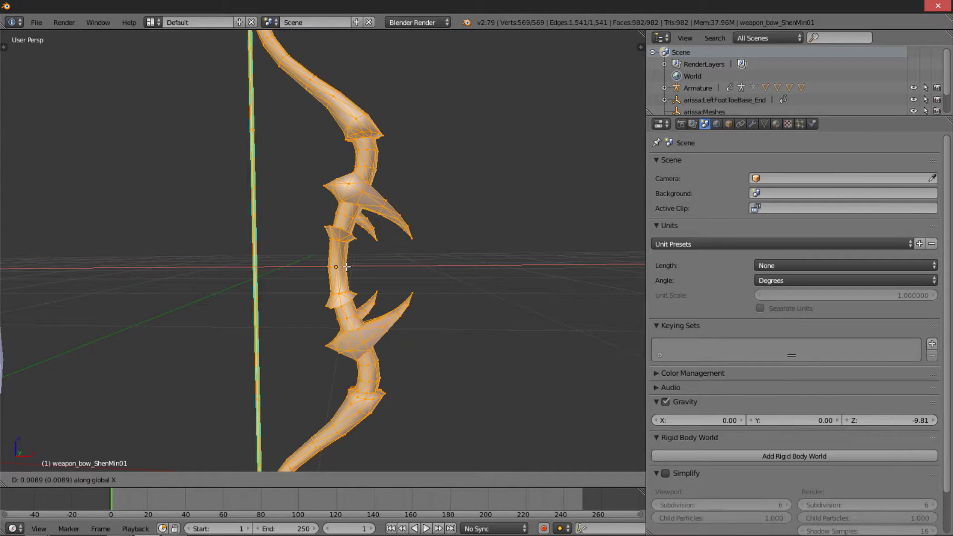
{"action": "left_click", "coordinate": [347, 268]}
{"action": "key", "text": "Tab"}
Rotate the bow 90° about X so it lies flat.
{"action": "scroll", "coordinate": [350, 269], "scroll_direction": "down", "scroll_amount": 3}
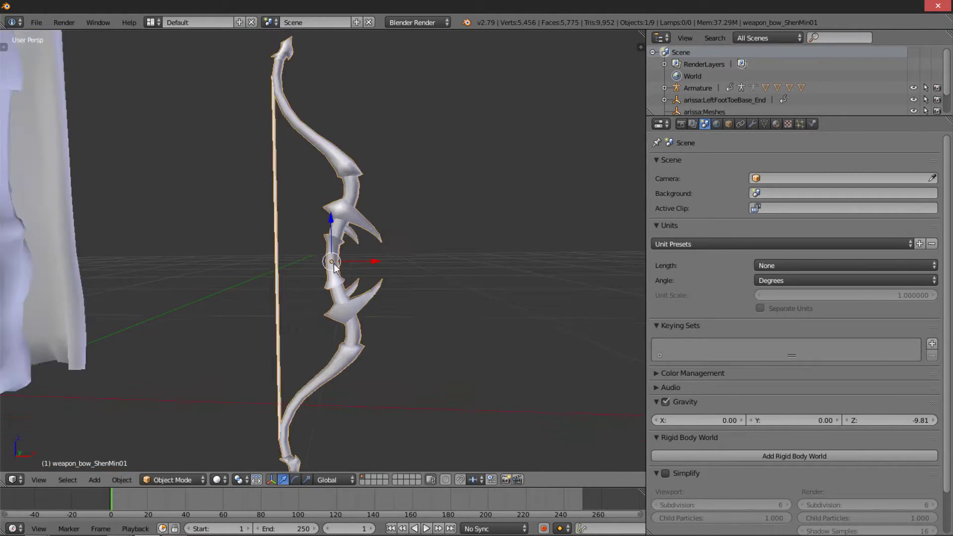
{"action": "scroll", "coordinate": [343, 268], "scroll_direction": "down", "scroll_amount": 2}
{"action": "scroll", "coordinate": [337, 268], "scroll_direction": "down", "scroll_amount": 2}
{"action": "key", "text": "r"}
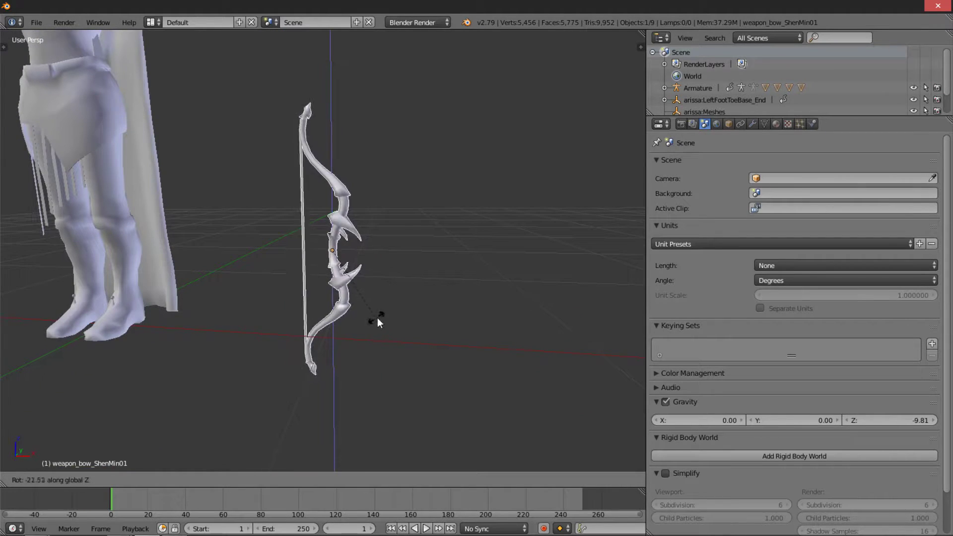
{"action": "key", "text": "Escape"}
{"action": "key", "text": "r"}
{"action": "key", "text": "Escape"}
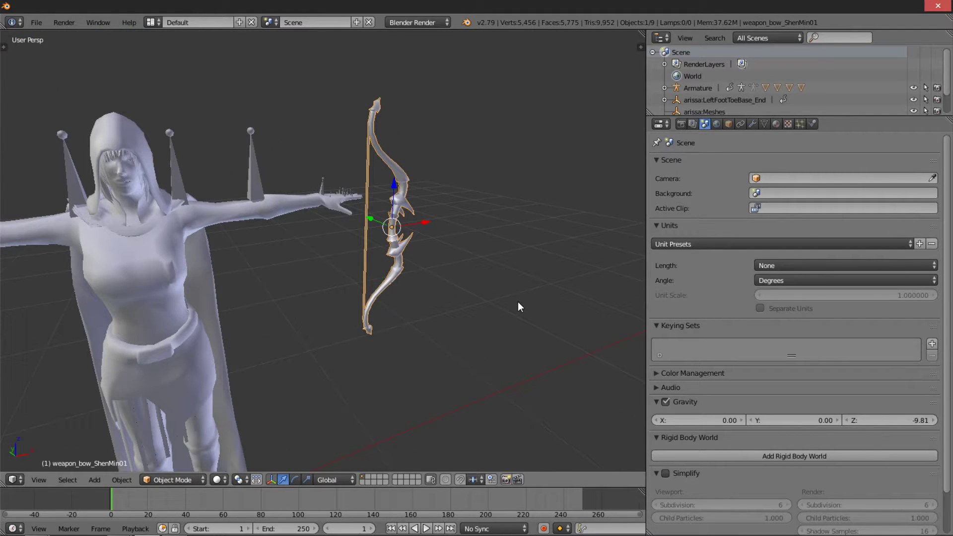
{"action": "key", "text": "r"}
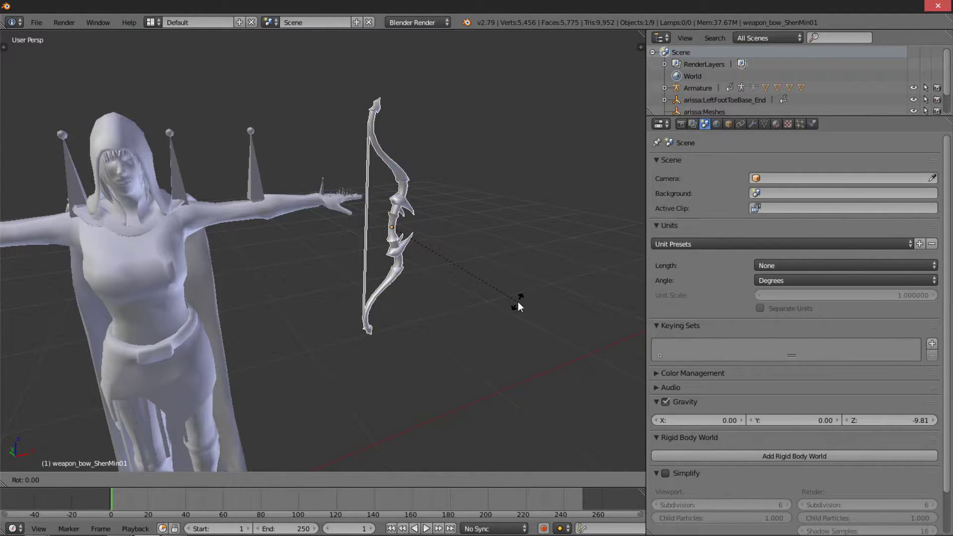
{"action": "type", "text": "x"}
{"action": "type", "text": "90"}
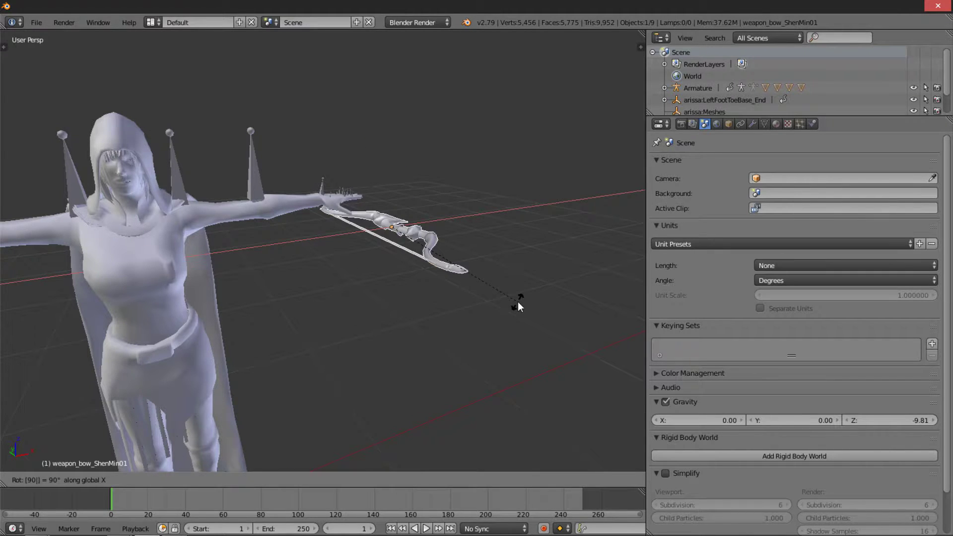
{"action": "key", "text": "Return"}
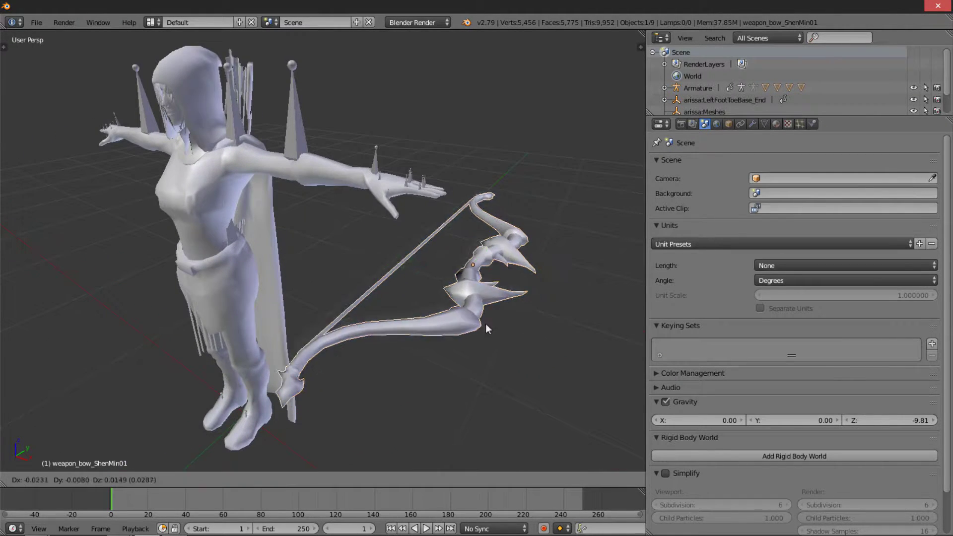
Move the bow along Z to the height of Arissa's hand.
{"action": "mouse_move", "coordinate": [411, 272]}
{"action": "middle_mouse_down"}
{"action": "mouse_move", "coordinate": [397, 284]}
{"action": "mouse_move", "coordinate": [437, 283]}
{"action": "mouse_move", "coordinate": [425, 226]}
{"action": "mouse_move", "coordinate": [416, 270]}
{"action": "mouse_move", "coordinate": [386, 287]}
{"action": "mouse_move", "coordinate": [252, 260]}
{"action": "mouse_move", "coordinate": [284, 312]}
{"action": "middle_mouse_up"}
{"action": "scroll", "coordinate": [430, 225], "scroll_direction": "up", "scroll_amount": 5}
{"action": "key", "text": "g"}
{"action": "key", "text": "z"}
{"action": "left_click", "coordinate": [355, 287]}
{"action": "scroll", "coordinate": [287, 312], "scroll_direction": "up", "scroll_amount": 3}
{"action": "mouse_move", "coordinate": [291, 312]}
{"action": "middle_mouse_down"}
{"action": "mouse_move", "coordinate": [315, 223]}
{"action": "mouse_move", "coordinate": [397, 201]}
{"action": "mouse_move", "coordinate": [457, 161]}
{"action": "mouse_move", "coordinate": [382, 195]}
{"action": "mouse_move", "coordinate": [451, 153]}
{"action": "mouse_move", "coordinate": [393, 196]}
{"action": "middle_mouse_up"}
{"action": "scroll", "coordinate": [394, 195], "scroll_direction": "down", "scroll_amount": 2}
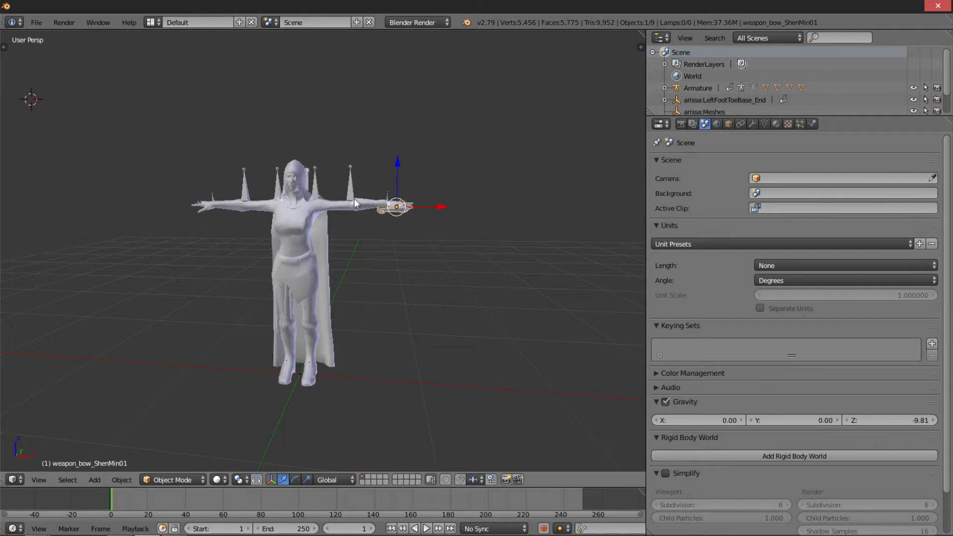
Select Arissa's armature and delete all its keyframes in the Dope Sheet.
{"action": "mouse_move", "coordinate": [356, 207]}
{"action": "middle_mouse_down"}
{"action": "mouse_move", "coordinate": [387, 202]}
{"action": "mouse_move", "coordinate": [373, 190]}
{"action": "mouse_move", "coordinate": [368, 200]}
{"action": "mouse_move", "coordinate": [305, 206]}
{"action": "middle_mouse_up"}
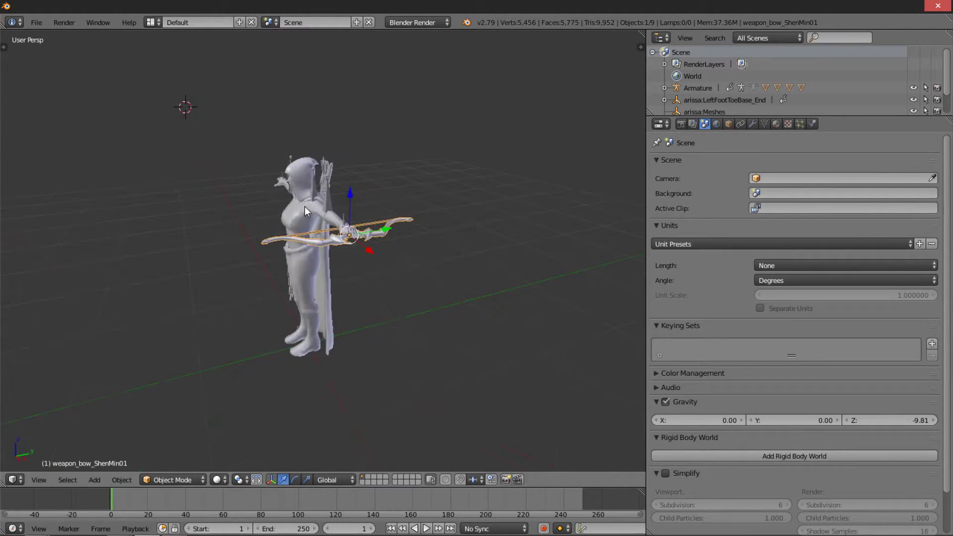
{"action": "scroll", "coordinate": [408, 214], "scroll_direction": "up", "scroll_amount": 3}
{"action": "mouse_move", "coordinate": [435, 214]}
{"action": "middle_mouse_down"}
{"action": "mouse_move", "coordinate": [275, 172]}
{"action": "mouse_move", "coordinate": [292, 165]}
{"action": "middle_mouse_up"}
{"action": "right_click", "coordinate": [275, 171]}
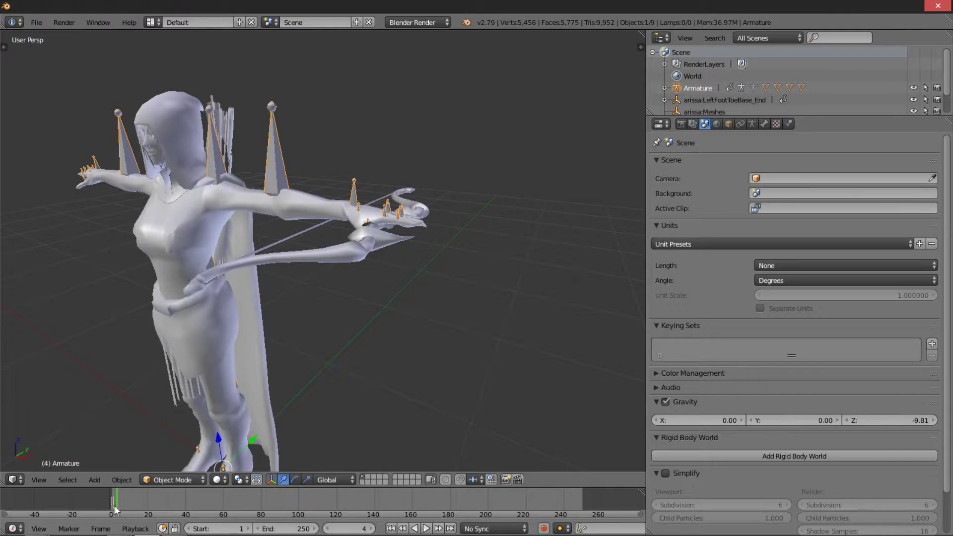
{"action": "left_click", "coordinate": [14, 529]}
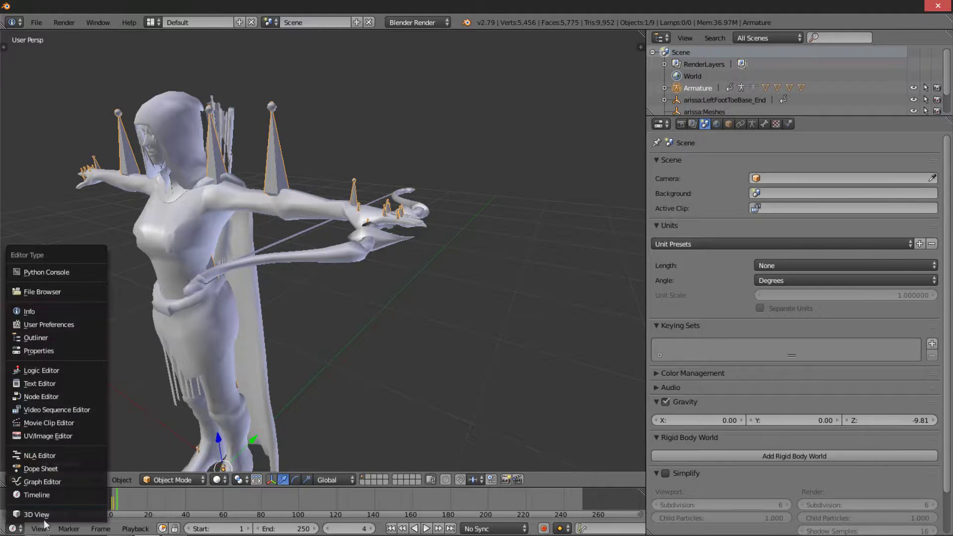
{"action": "left_click", "coordinate": [56, 471]}
{"action": "key", "text": "x"}
{"action": "left_click", "coordinate": [151, 491]}
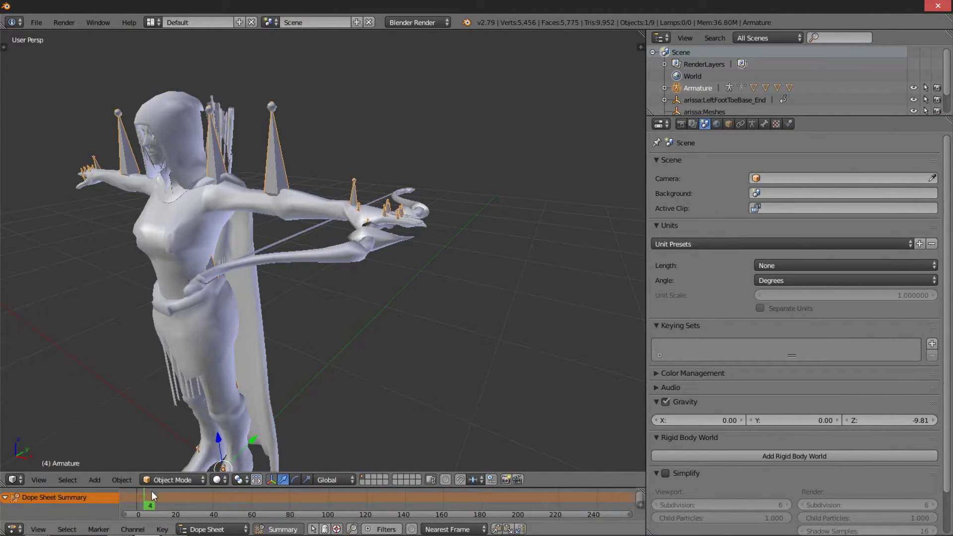
Restore the Timeline editor and put the armature into Pose Mode.
{"action": "left_click", "coordinate": [14, 529]}
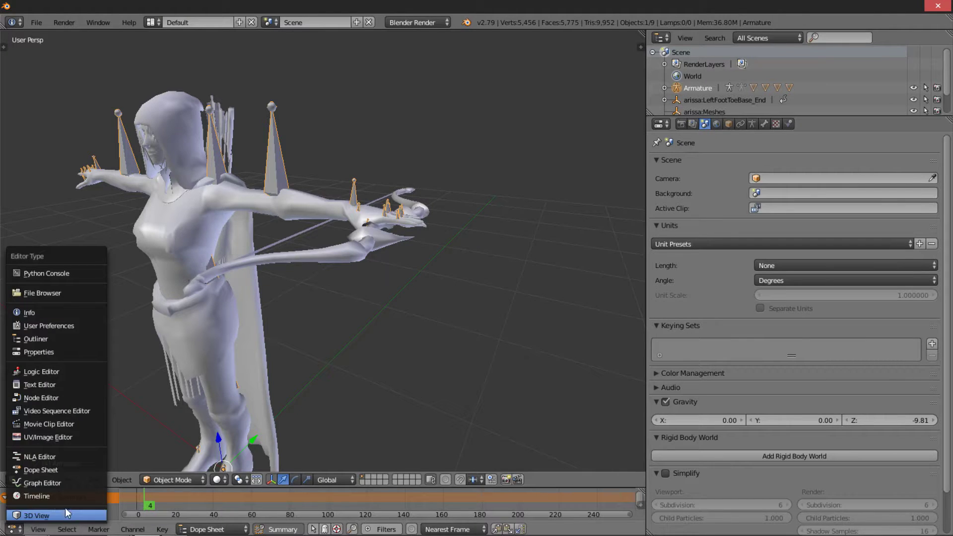
{"action": "left_click", "coordinate": [62, 496]}
{"action": "mouse_move", "coordinate": [248, 323]}
{"action": "middle_mouse_down"}
{"action": "mouse_move", "coordinate": [302, 297]}
{"action": "mouse_move", "coordinate": [278, 338]}
{"action": "middle_mouse_up"}
{"action": "middle_click_drag", "start_coordinate": [118, 485], "coordinate": [149, 502]}
{"action": "mouse_move", "coordinate": [169, 308]}
{"action": "middle_mouse_down"}
{"action": "mouse_move", "coordinate": [241, 297]}
{"action": "mouse_move", "coordinate": [362, 166]}
{"action": "middle_mouse_up"}
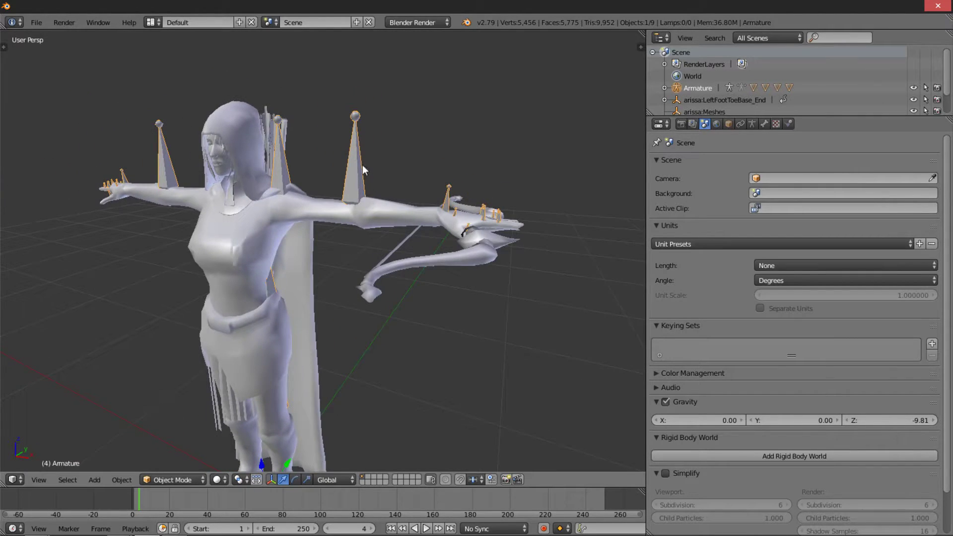
{"action": "left_click", "coordinate": [186, 480]}
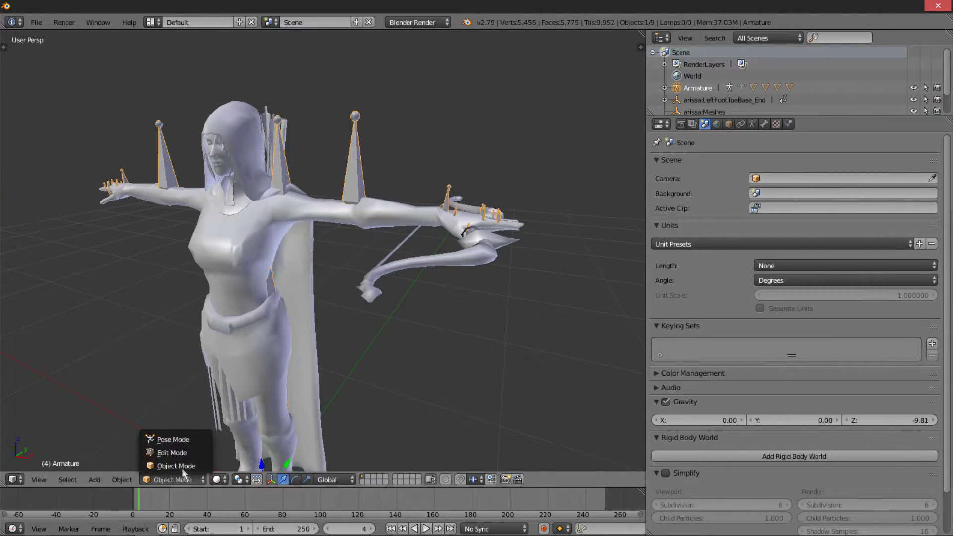
{"action": "left_click", "coordinate": [172, 440]}
{"action": "right_click", "coordinate": [481, 263]}
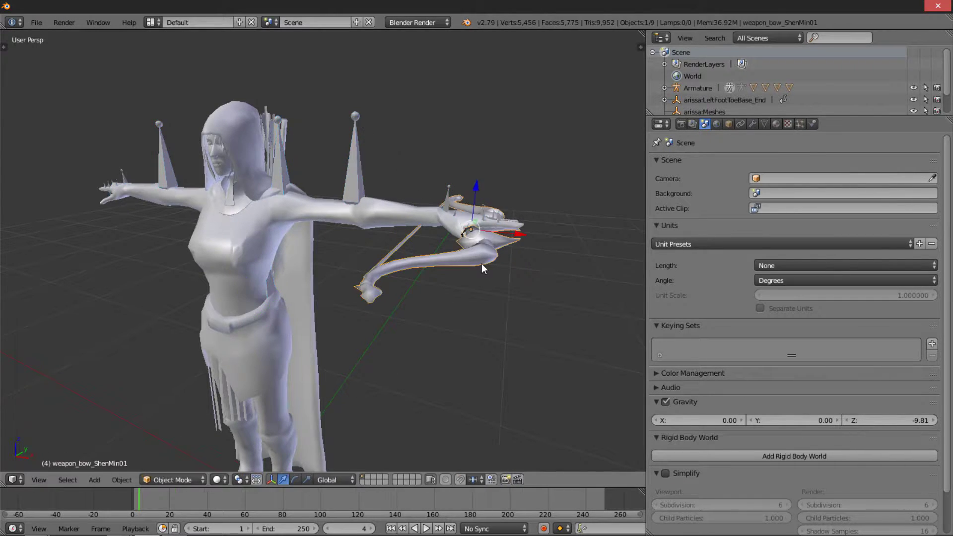
Select the bow plus the LeftHand bone and parent them with Ctrl+P > Bone.
{"action": "middle_click_drag", "start_coordinate": [482, 264], "coordinate": [483, 370]}
{"action": "scroll", "coordinate": [470, 269], "scroll_direction": "up", "scroll_amount": 4}
{"action": "scroll", "coordinate": [460, 259], "scroll_direction": "down", "scroll_amount": 2}
{"action": "scroll", "coordinate": [460, 259], "scroll_direction": "up", "scroll_amount": 2}
{"action": "right_click", "coordinate": [446, 153]}
{"action": "middle_click_drag", "start_coordinate": [442, 164], "coordinate": [440, 205]}
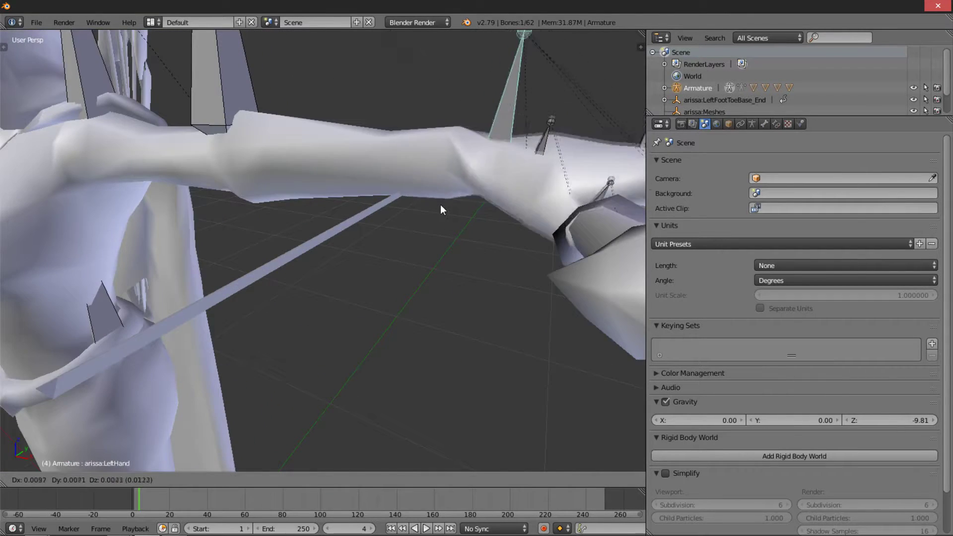
{"action": "scroll", "coordinate": [440, 204], "scroll_direction": "down", "scroll_amount": 5}
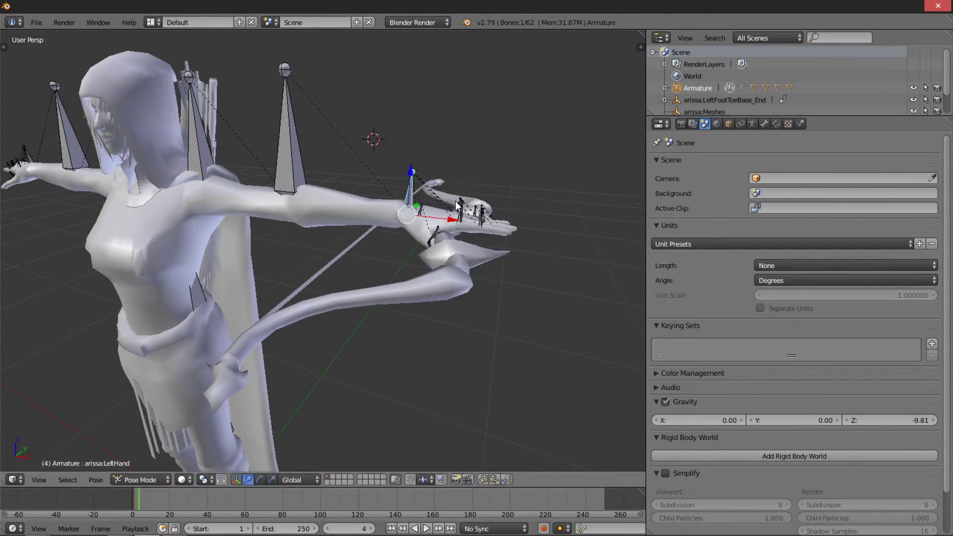
{"action": "right_click", "coordinate": [446, 289]}
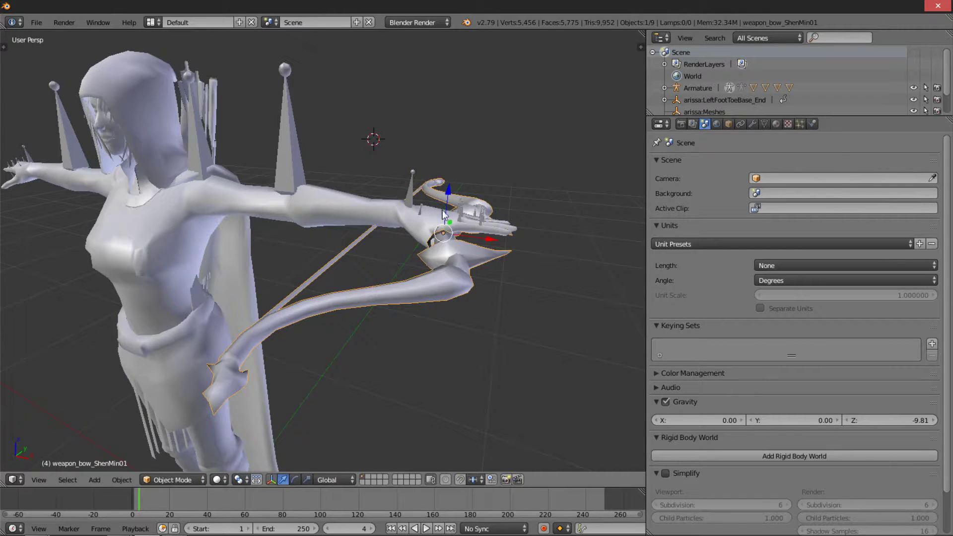
{"action": "right_click", "coordinate": [412, 174]}
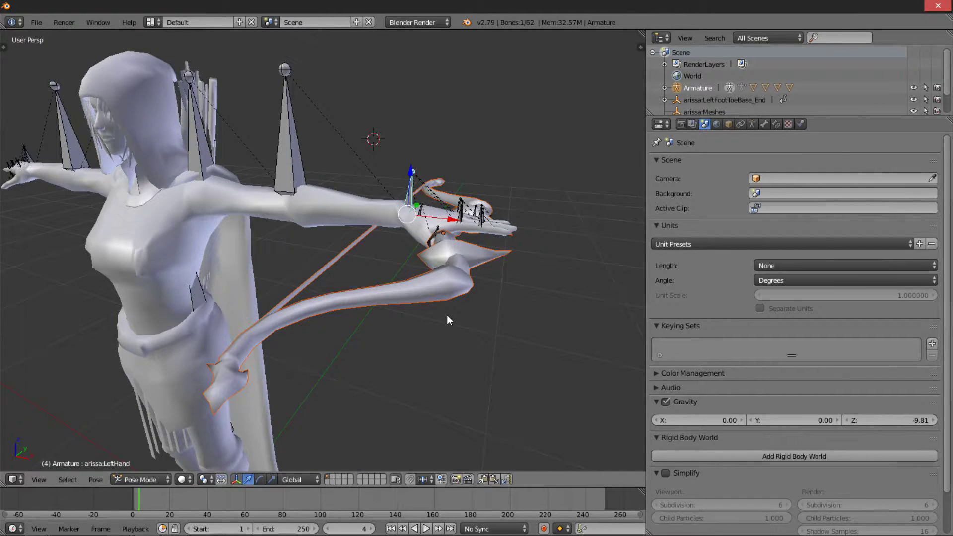
{"action": "key", "text": "ctrl+p"}
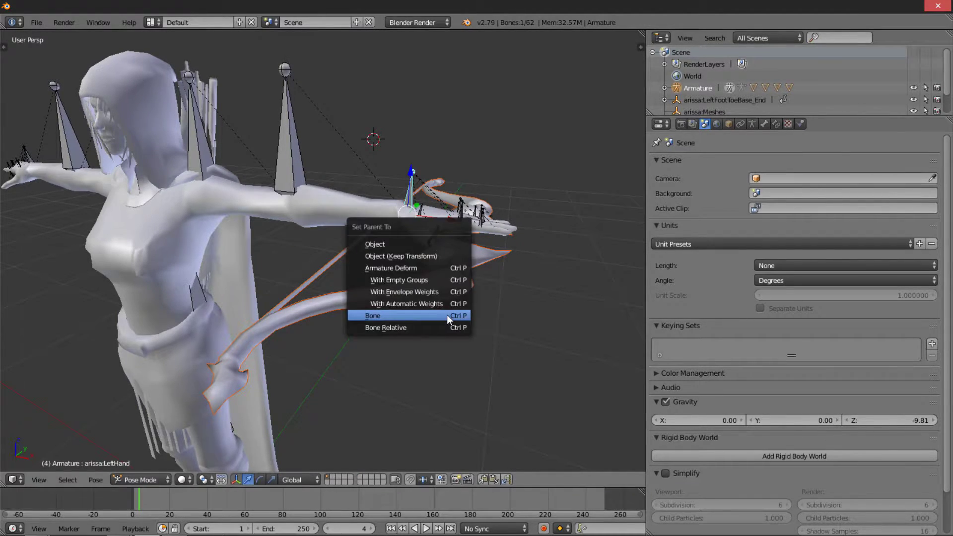
{"action": "left_click", "coordinate": [381, 318]}
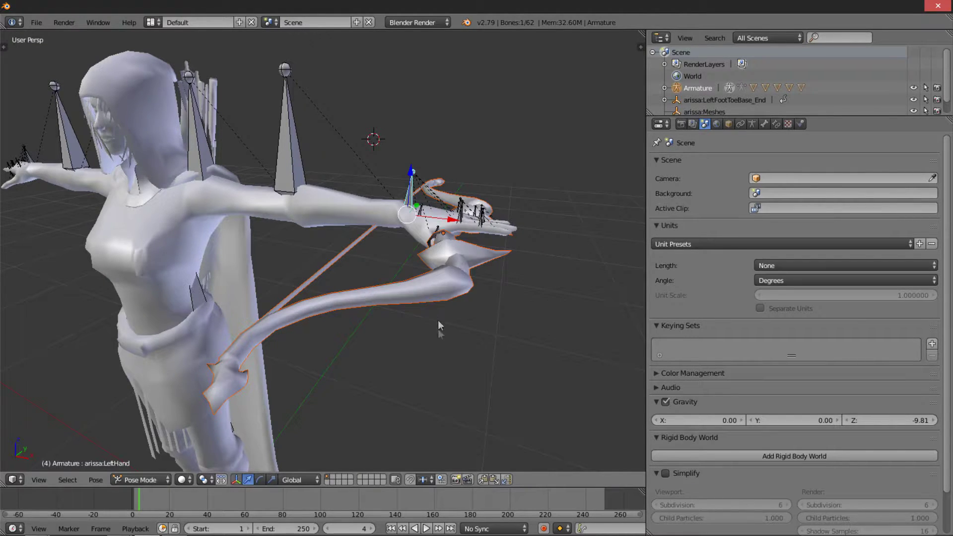
Test-rotate the LeftHand bone to check that the bow follows the hand.
{"action": "left_click", "coordinate": [463, 326]}
{"action": "scroll", "coordinate": [475, 179], "scroll_direction": "down", "scroll_amount": 2}
{"action": "key", "text": "r"}
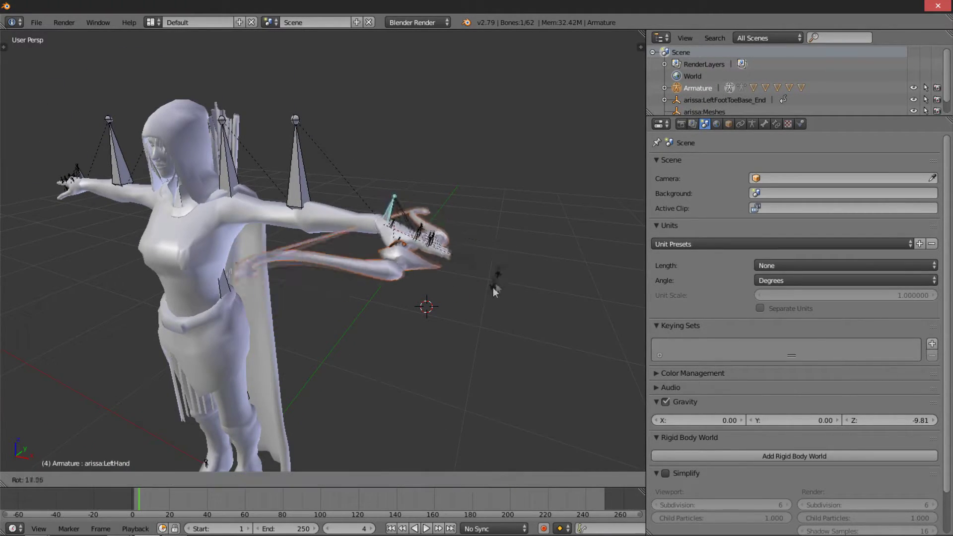
{"action": "key", "text": "Escape"}
{"action": "key", "text": "r"}
{"action": "left_click", "coordinate": [462, 153]}
{"action": "middle_click_drag", "start_coordinate": [462, 153], "coordinate": [424, 160]}
{"action": "right_click", "coordinate": [320, 154]}
{"action": "key", "text": "r"}
{"action": "key", "text": "x"}
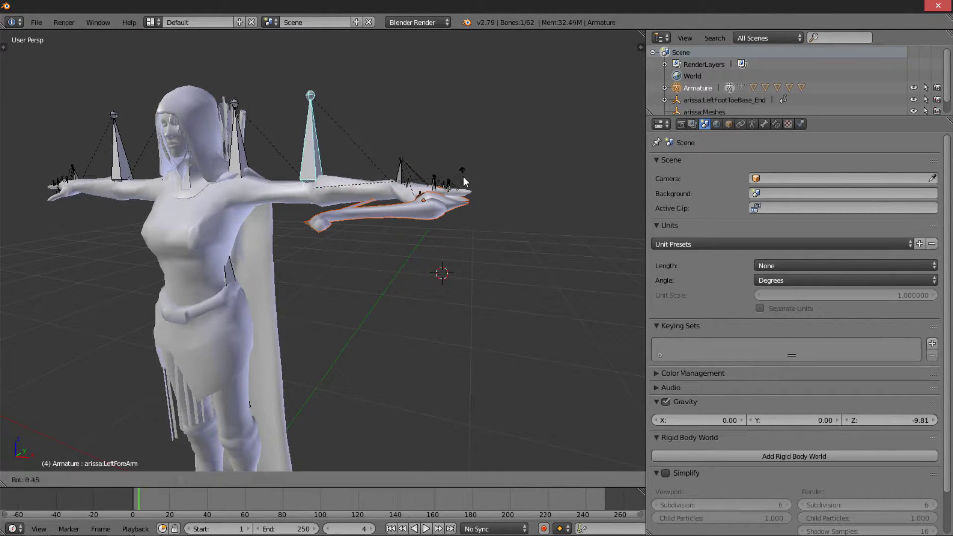
{"action": "key", "text": "Escape"}
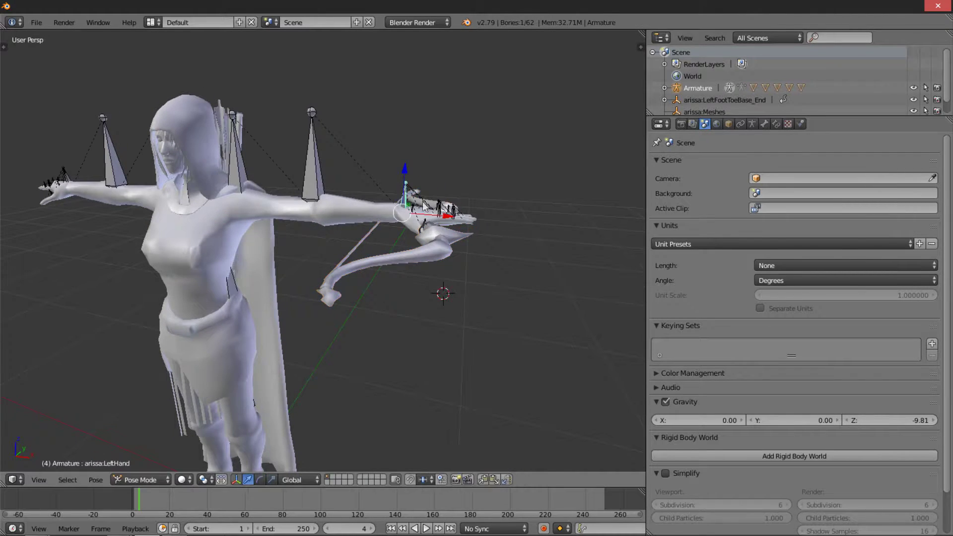
{"action": "key", "text": "r"}
{"action": "left_click", "coordinate": [447, 214]}
Try rotating the LeftForeArm and LeftArm bones, cancelling to keep the T-pose.
{"action": "right_click", "coordinate": [318, 171]}
{"action": "key", "text": "r"}
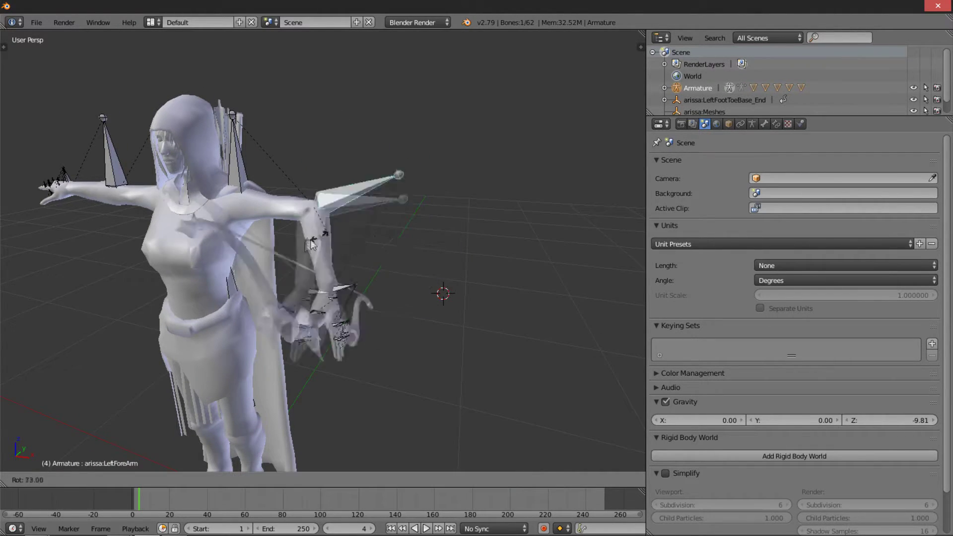
{"action": "key", "text": "Escape"}
{"action": "key", "text": "r"}
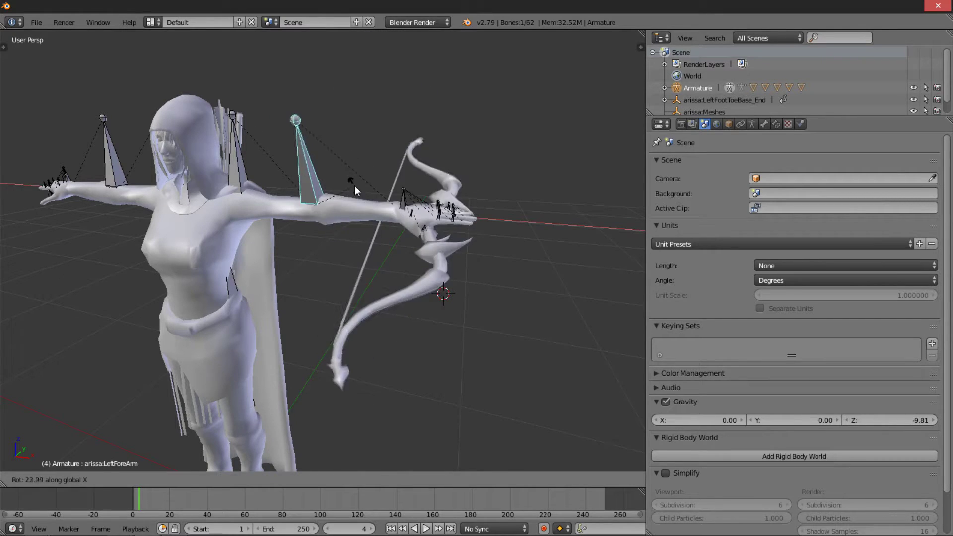
{"action": "key", "text": "Escape"}
{"action": "right_click", "coordinate": [240, 172]}
{"action": "middle_click_drag", "start_coordinate": [240, 171], "coordinate": [447, 183]}
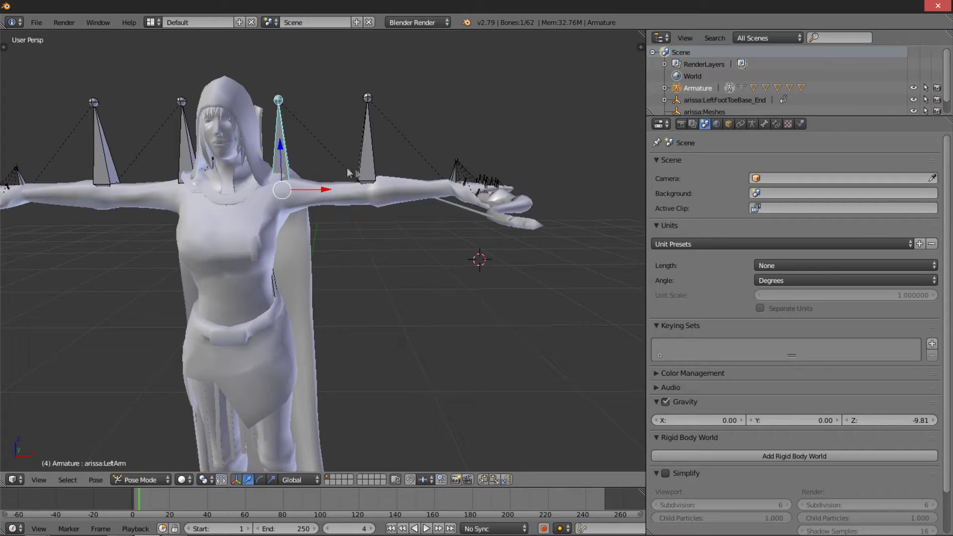
{"action": "key", "text": "r"}
{"action": "key", "text": "y"}
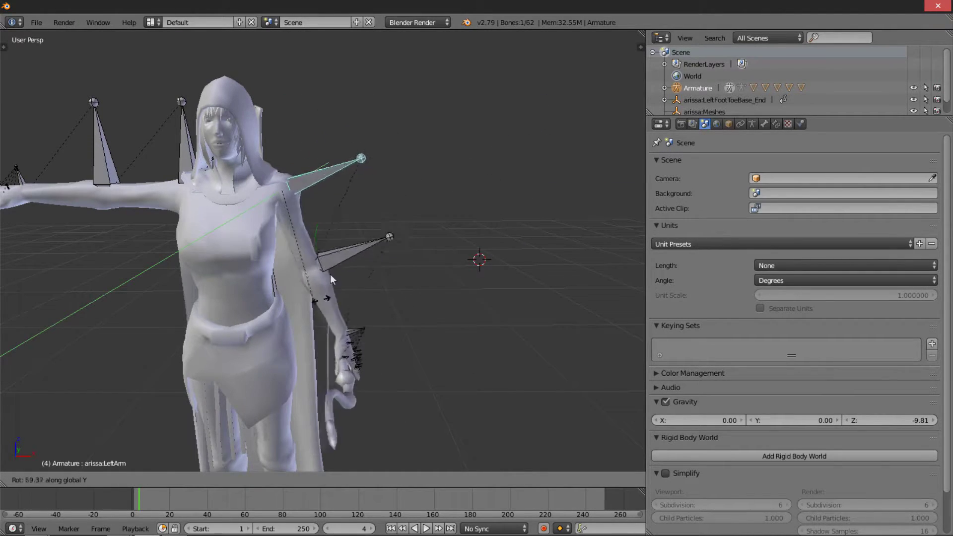
{"action": "right_click", "coordinate": [357, 251]}
{"action": "mouse_move", "coordinate": [359, 258]}
{"action": "middle_mouse_down"}
{"action": "mouse_move", "coordinate": [431, 207]}
{"action": "mouse_move", "coordinate": [366, 256]}
{"action": "mouse_move", "coordinate": [405, 295]}
{"action": "middle_mouse_up"}
Move the bow up into Arissa's left hand.
{"action": "right_click", "coordinate": [388, 252]}
{"action": "scroll", "coordinate": [389, 252], "scroll_direction": "up", "scroll_amount": 3}
{"action": "scroll", "coordinate": [400, 288], "scroll_direction": "down", "scroll_amount": 3}
{"action": "scroll", "coordinate": [395, 282], "scroll_direction": "up", "scroll_amount": 3}
{"action": "key", "text": "g"}
{"action": "left_click", "coordinate": [475, 338]}
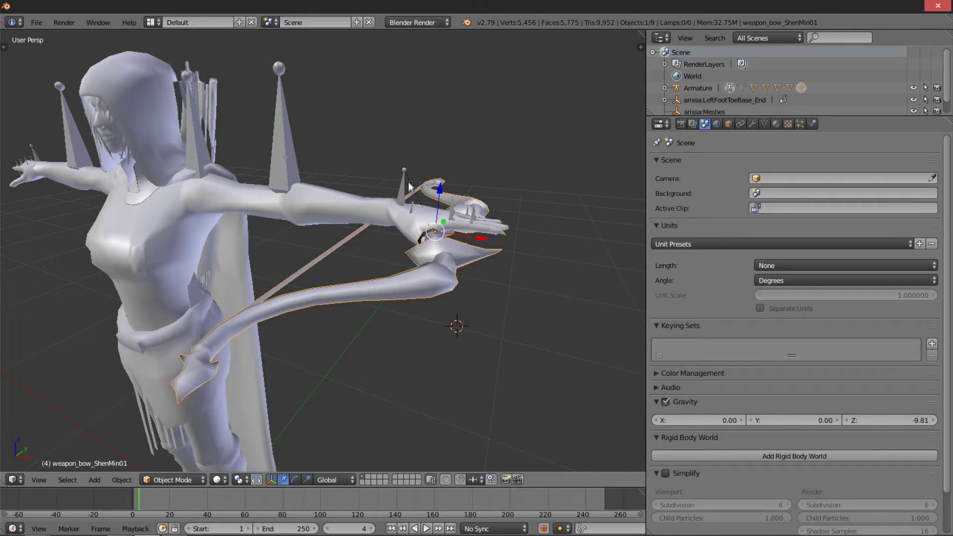
Parent the bow to the LeftHand bone again with Ctrl+P > Bone.
{"action": "middle_click_drag", "start_coordinate": [409, 186], "coordinate": [398, 171]}
{"action": "right_click", "coordinate": [398, 171]}
{"action": "key", "text": "ctrl+Tab"}
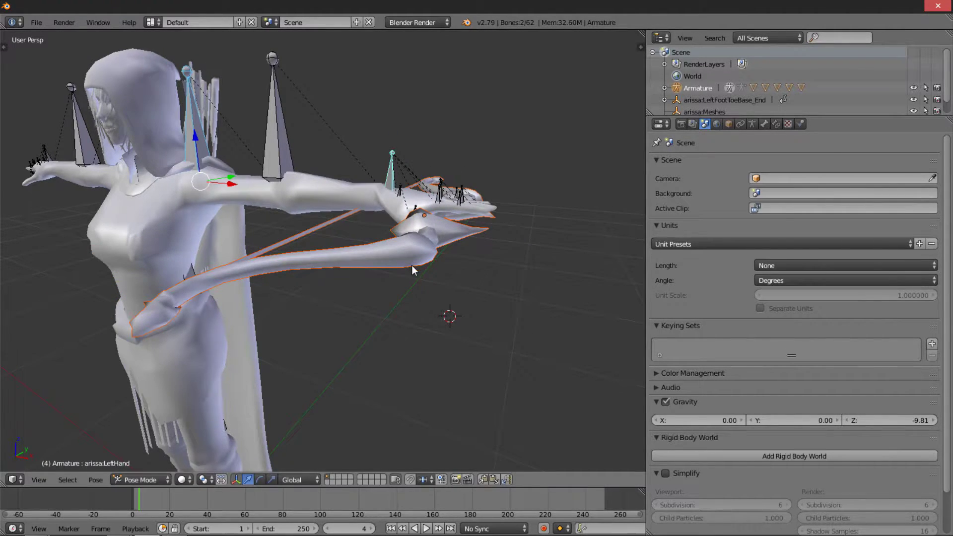
{"action": "key", "text": "ctrl+Tab"}
{"action": "right_click", "coordinate": [394, 194]}
{"action": "key", "text": "ctrl+z"}
{"action": "key", "text": "ctrl+z"}
{"action": "key", "text": "ctrl+p"}
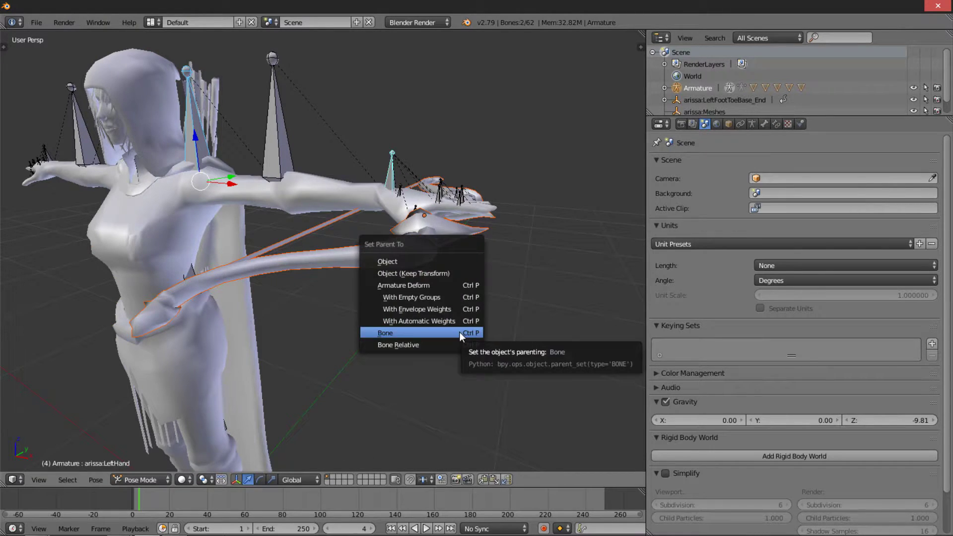
{"action": "left_click", "coordinate": [394, 333]}
Switch back to Object Mode and select the body mesh.
{"action": "scroll", "coordinate": [395, 156], "scroll_direction": "down", "scroll_amount": 5}
{"action": "middle_click_drag", "start_coordinate": [457, 271], "coordinate": [416, 330]}
{"action": "mouse_move", "coordinate": [358, 260]}
{"action": "middle_mouse_down"}
{"action": "mouse_move", "coordinate": [360, 276]}
{"action": "mouse_move", "coordinate": [434, 235]}
{"action": "mouse_move", "coordinate": [359, 281]}
{"action": "middle_mouse_up"}
{"action": "key", "text": "bracketleft"}
{"action": "scroll", "coordinate": [433, 242], "scroll_direction": "down", "scroll_amount": 2}
{"action": "scroll", "coordinate": [410, 250], "scroll_direction": "up", "scroll_amount": 1}
{"action": "scroll", "coordinate": [415, 261], "scroll_direction": "up", "scroll_amount": 1}
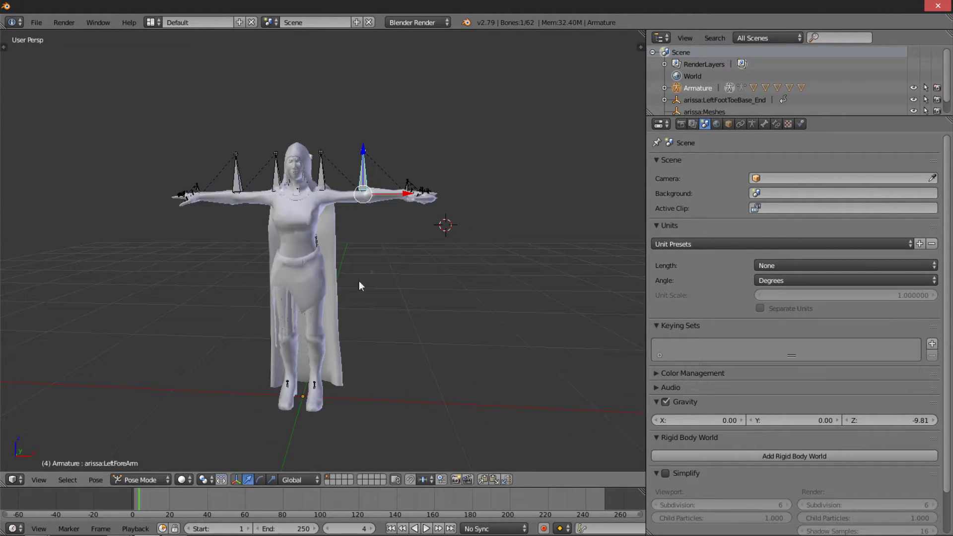
{"action": "left_click", "coordinate": [164, 478]}
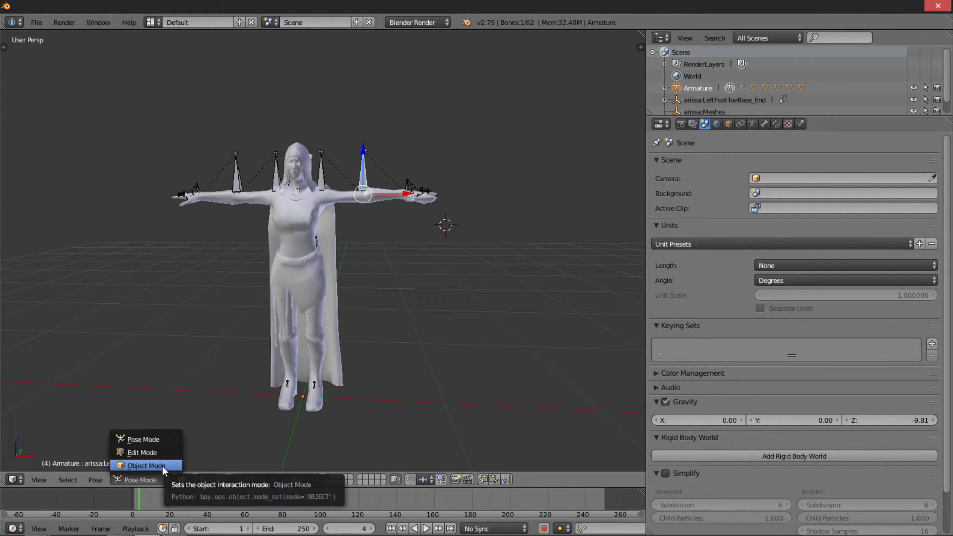
{"action": "left_click", "coordinate": [162, 467]}
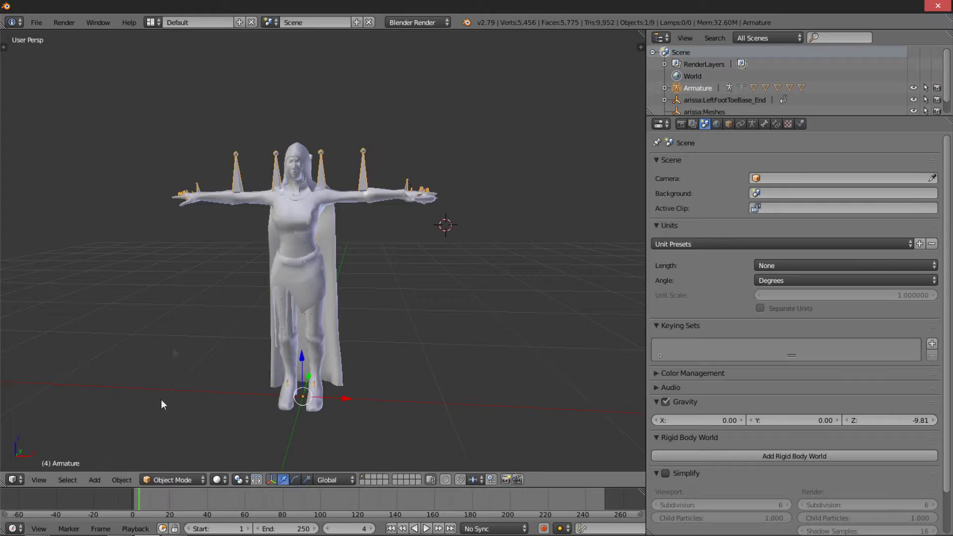
{"action": "right_click", "coordinate": [320, 244]}
{"action": "middle_click_drag", "start_coordinate": [260, 239], "coordinate": [282, 241], "text": "shift"}
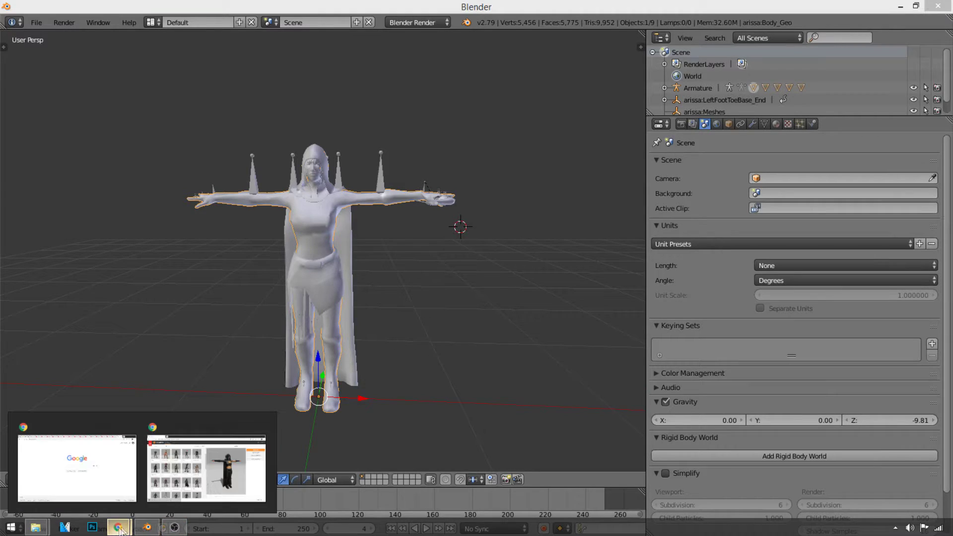
{"action": "mouse_move", "coordinate": [118, 529]}
{"action": "left_click", "coordinate": [207, 463]}
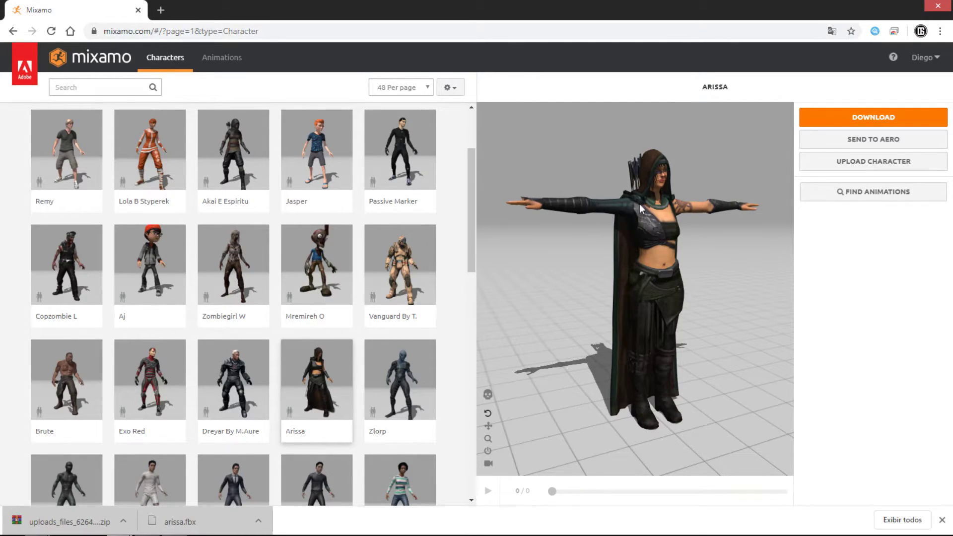
Select the cloak and raise Arissa_MAT's diffuse intensity to 1.000.
{"action": "left_click", "coordinate": [144, 528]}
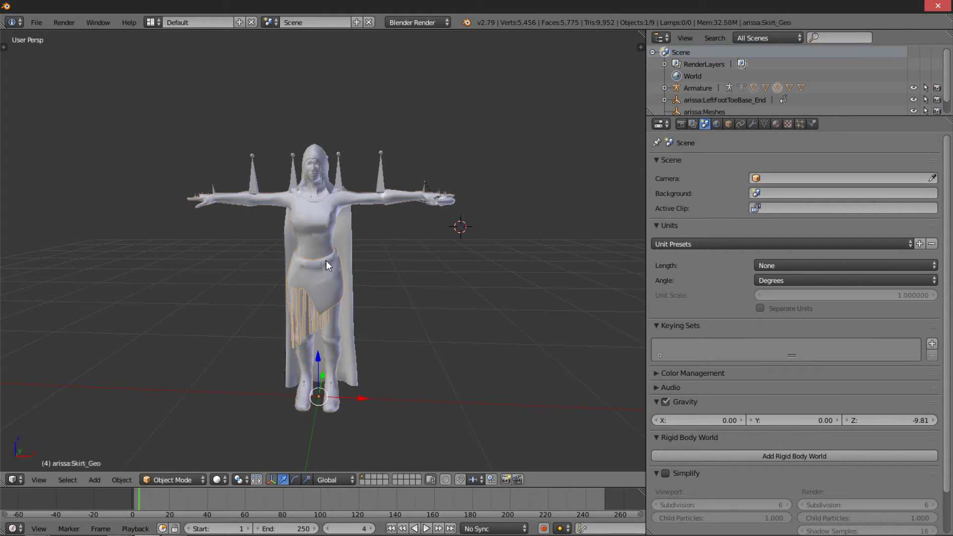
{"action": "mouse_move", "coordinate": [394, 239]}
{"action": "middle_mouse_down"}
{"action": "mouse_move", "coordinate": [245, 191]}
{"action": "mouse_move", "coordinate": [285, 183]}
{"action": "middle_mouse_up"}
{"action": "scroll", "coordinate": [338, 142], "scroll_direction": "up", "scroll_amount": 2}
{"action": "right_click", "coordinate": [353, 133]}
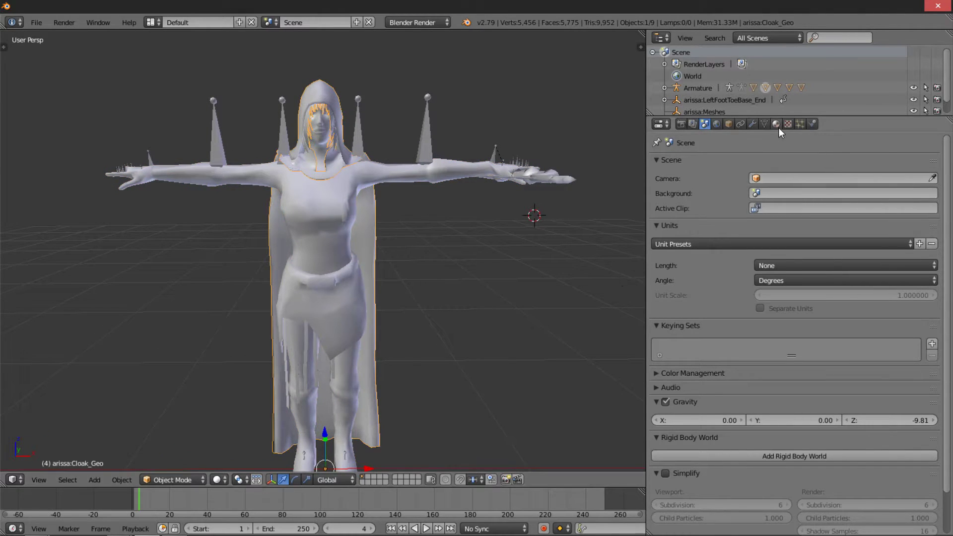
{"action": "left_click", "coordinate": [776, 124]}
{"action": "left_click_drag", "start_coordinate": [788, 362], "coordinate": [820, 362]}
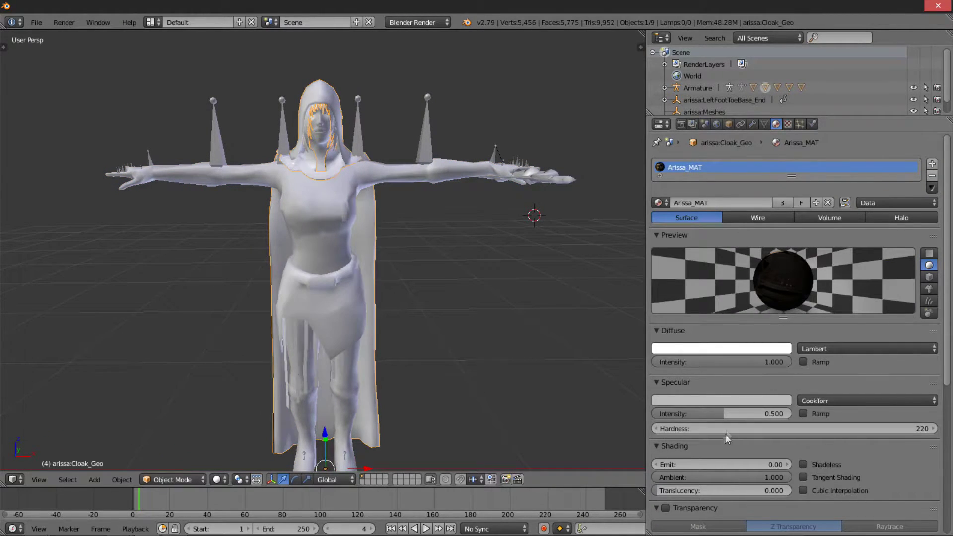
{"action": "left_click_drag", "start_coordinate": [767, 414], "coordinate": [690, 414]}
Set the cloak material's specular intensity back to 0.500.
{"action": "scroll", "coordinate": [669, 367], "scroll_direction": "down", "scroll_amount": 5}
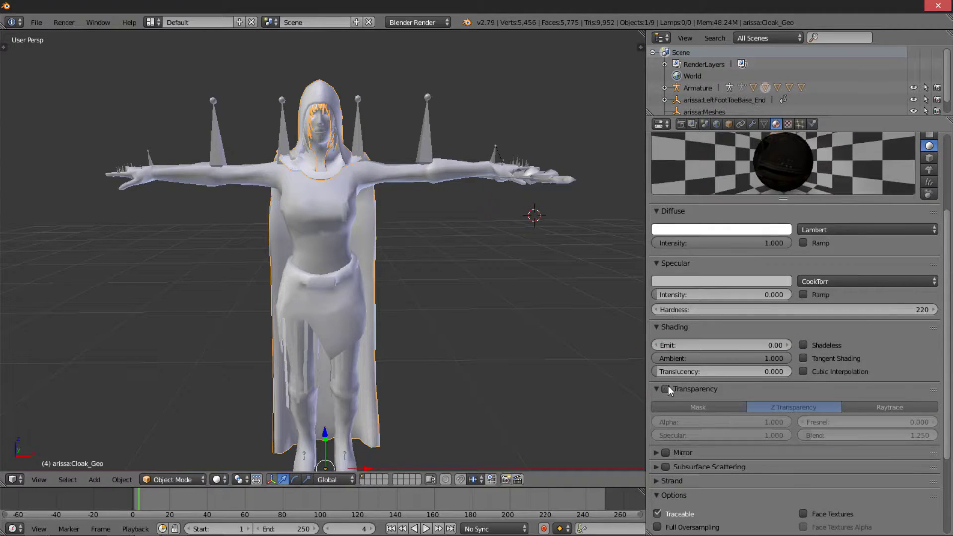
{"action": "scroll", "coordinate": [680, 432], "scroll_direction": "up", "scroll_amount": 4}
{"action": "scroll", "coordinate": [685, 420], "scroll_direction": "down", "scroll_amount": 4}
{"action": "scroll", "coordinate": [696, 332], "scroll_direction": "up", "scroll_amount": 4}
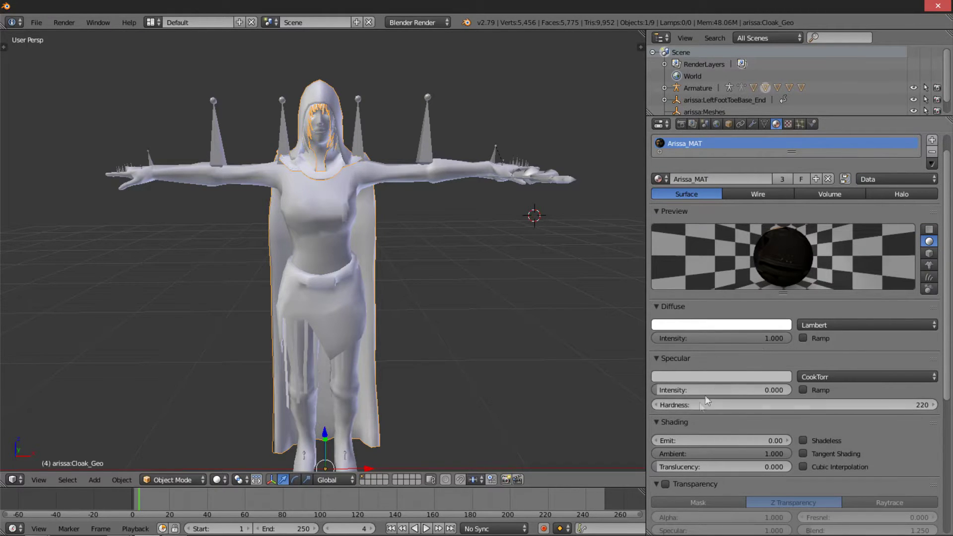
{"action": "mouse_move", "coordinate": [688, 390]}
{"action": "left_mouse_down"}
{"action": "mouse_move", "coordinate": [748, 390]}
{"action": "mouse_move", "coordinate": [699, 389]}
{"action": "mouse_move", "coordinate": [735, 390]}
{"action": "left_mouse_up"}
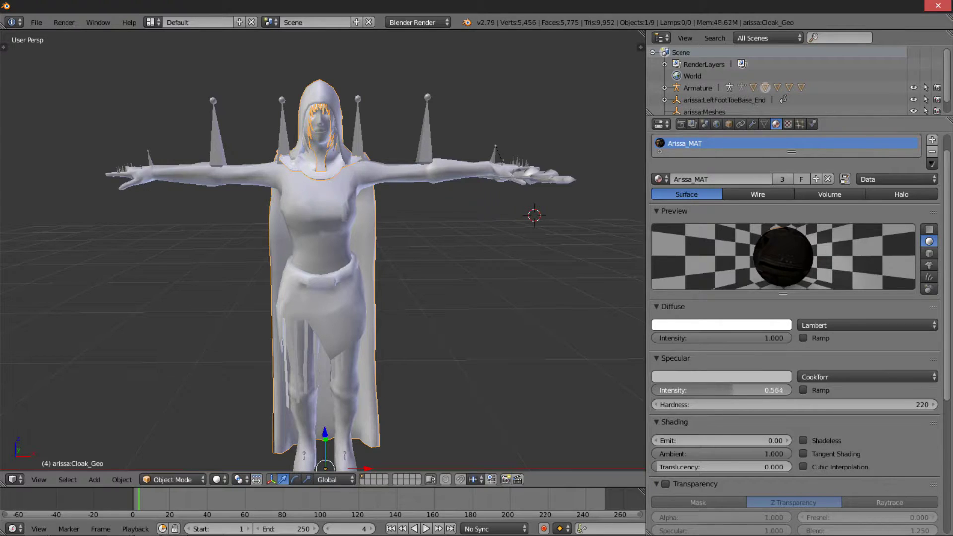
{"action": "left_click", "coordinate": [759, 391]}
{"action": "type", "text": "0.581"}
{"action": "key", "text": "Return"}
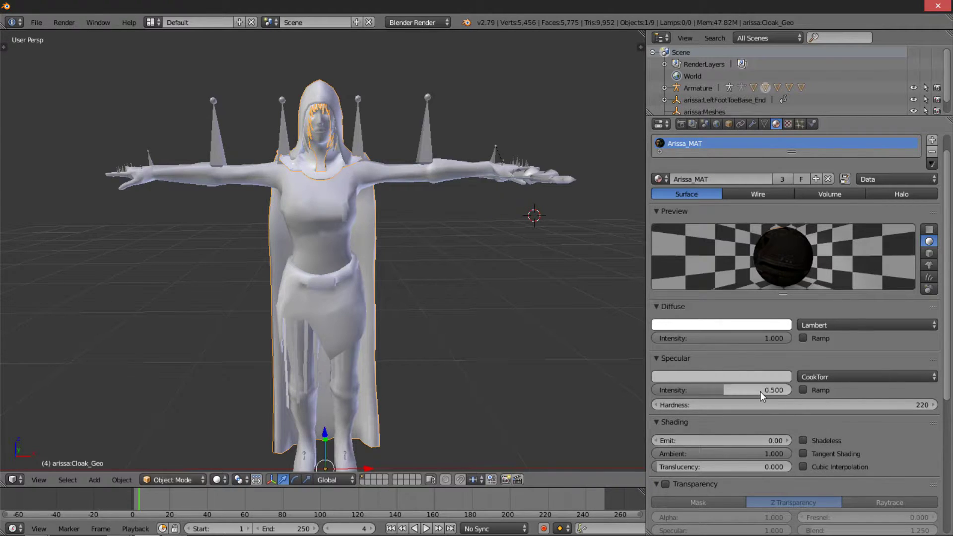
{"action": "right_click", "coordinate": [449, 170]}
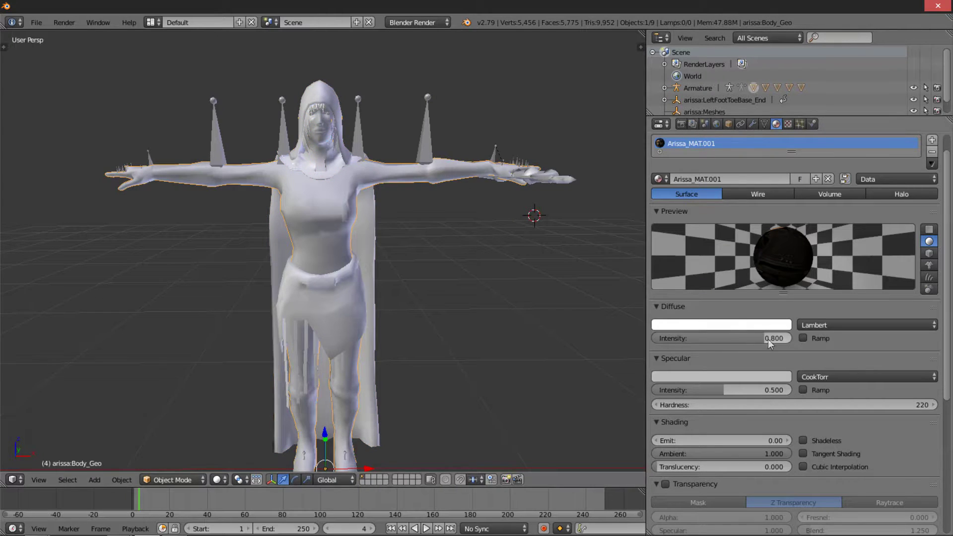
Set Arissa_MAT.001 diffuse intensity to 1.000, then test-move the body mesh and cancel.
{"action": "left_click_drag", "start_coordinate": [767, 339], "coordinate": [794, 339]}
{"action": "scroll", "coordinate": [759, 390], "scroll_direction": "down", "scroll_amount": 4}
{"action": "scroll", "coordinate": [749, 433], "scroll_direction": "up", "scroll_amount": 5}
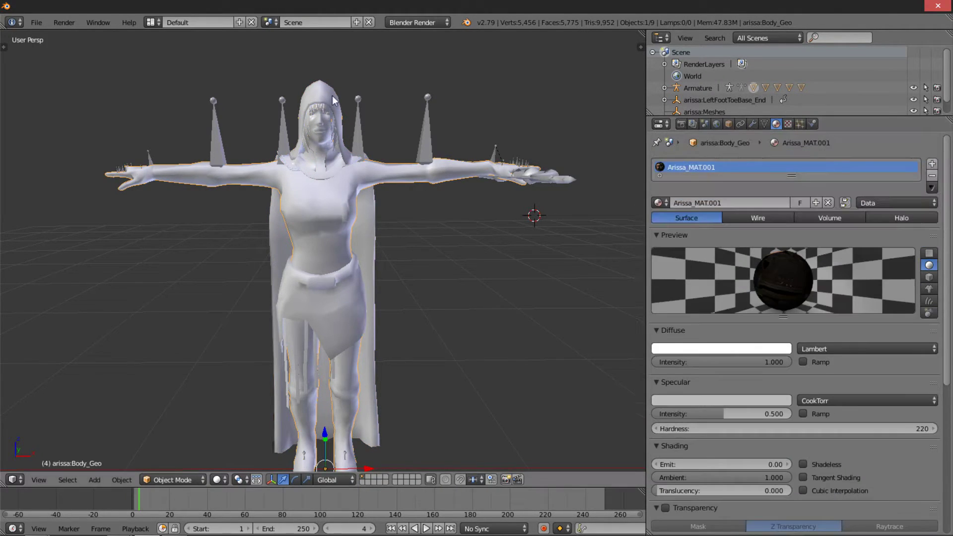
{"action": "scroll", "coordinate": [794, 297], "scroll_direction": "down", "scroll_amount": 3}
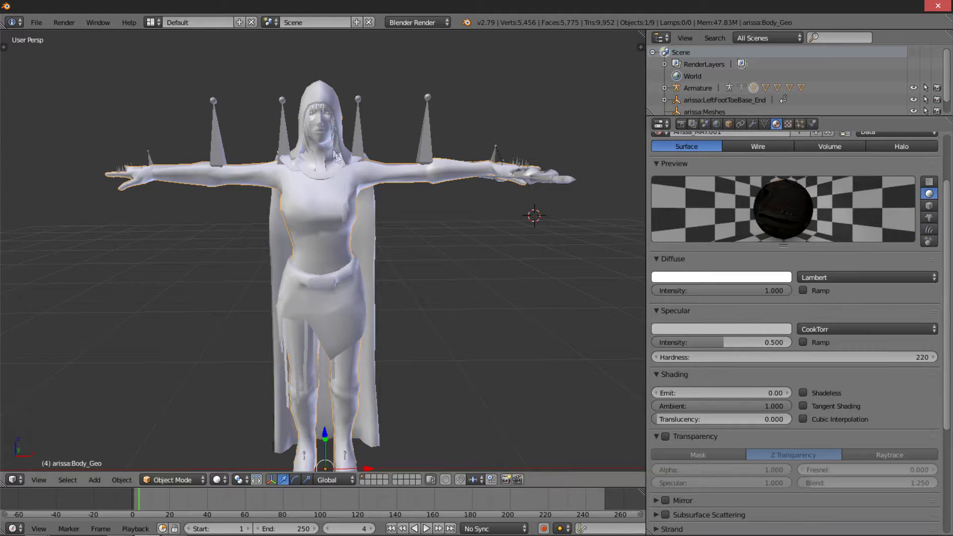
{"action": "key", "text": "g"}
{"action": "right_click", "coordinate": [339, 210]}
Click through the overlapping cloak and body meshes around the head, ending on the body.
{"action": "scroll", "coordinate": [333, 206], "scroll_direction": "up", "scroll_amount": 5}
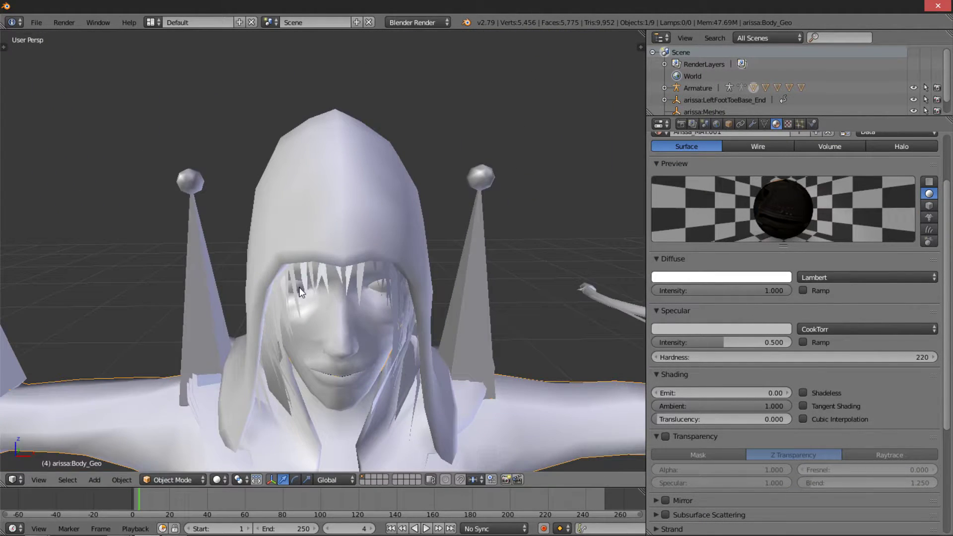
{"action": "right_click", "coordinate": [300, 292]}
{"action": "middle_click_drag", "start_coordinate": [300, 292], "coordinate": [300, 280]}
{"action": "right_click", "coordinate": [304, 194]}
{"action": "right_click", "coordinate": [308, 193]}
{"action": "scroll", "coordinate": [339, 207], "scroll_direction": "down", "scroll_amount": 1}
{"action": "scroll", "coordinate": [339, 208], "scroll_direction": "down", "scroll_amount": 4}
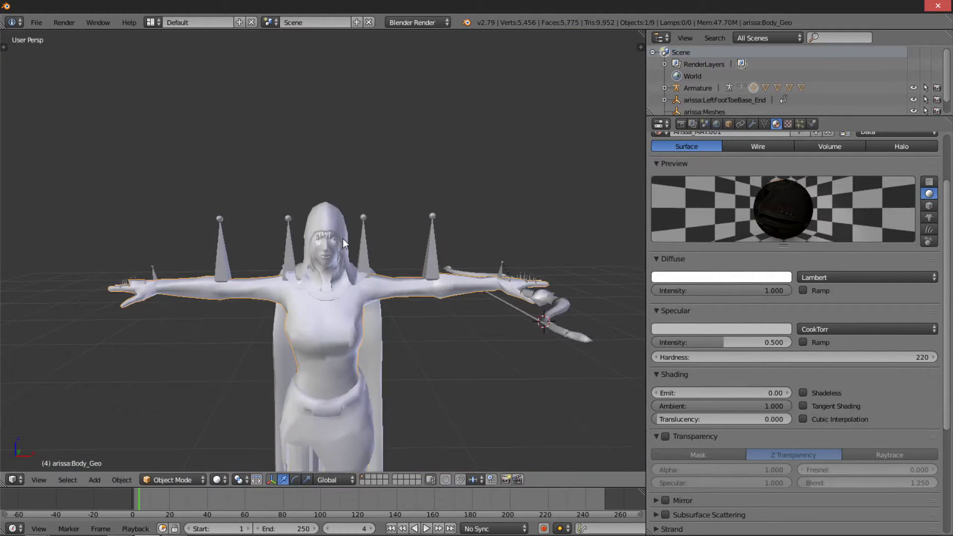
{"action": "scroll", "coordinate": [343, 238], "scroll_direction": "up", "scroll_amount": 2}
Test-move the skirt and cancel, then select the cloak and finally the bow.
{"action": "right_click", "coordinate": [337, 264]}
{"action": "key", "text": "g"}
{"action": "right_click", "coordinate": [407, 356]}
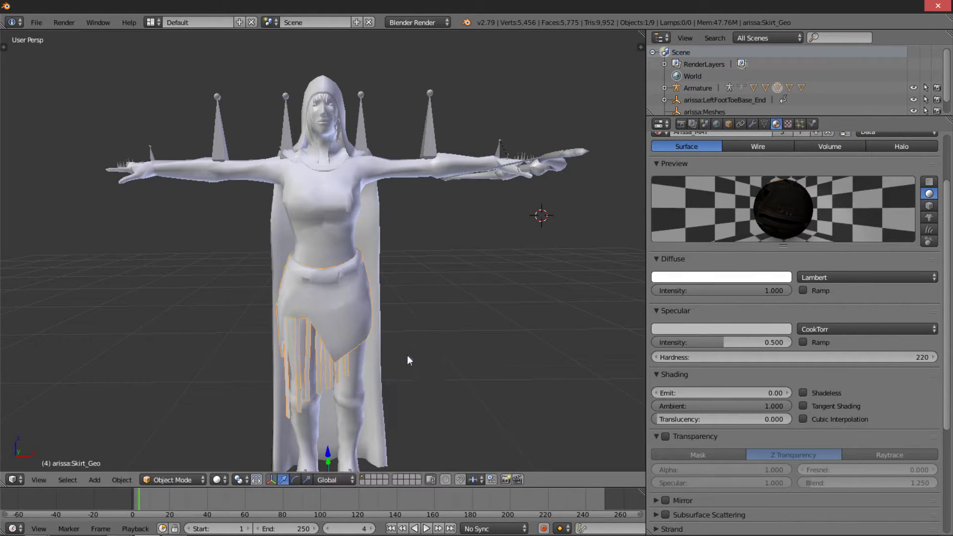
{"action": "scroll", "coordinate": [397, 337], "scroll_direction": "down", "scroll_amount": 2}
{"action": "right_click", "coordinate": [370, 273]}
{"action": "mouse_move", "coordinate": [452, 334]}
{"action": "middle_mouse_down"}
{"action": "mouse_move", "coordinate": [444, 234]}
{"action": "mouse_move", "coordinate": [397, 273]}
{"action": "middle_mouse_up"}
{"action": "scroll", "coordinate": [397, 273], "scroll_direction": "up", "scroll_amount": 3}
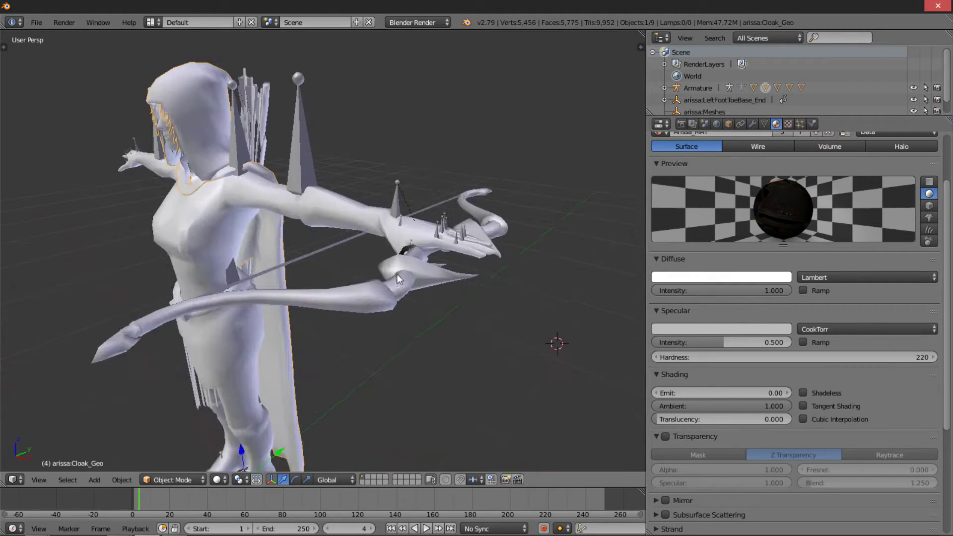
{"action": "right_click", "coordinate": [396, 298]}
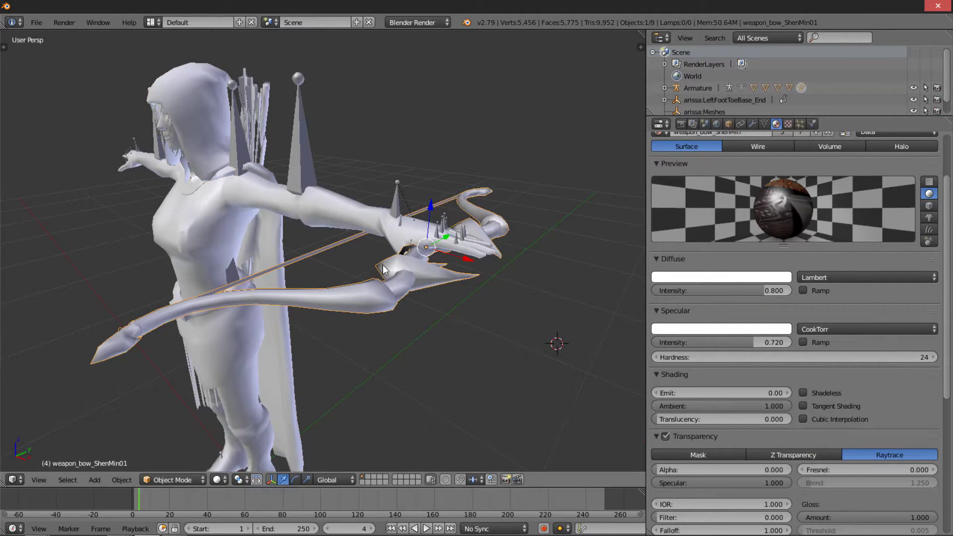
Compare the bow's texture slots, including #54, with the body's textures and material.
{"action": "left_click", "coordinate": [792, 123]}
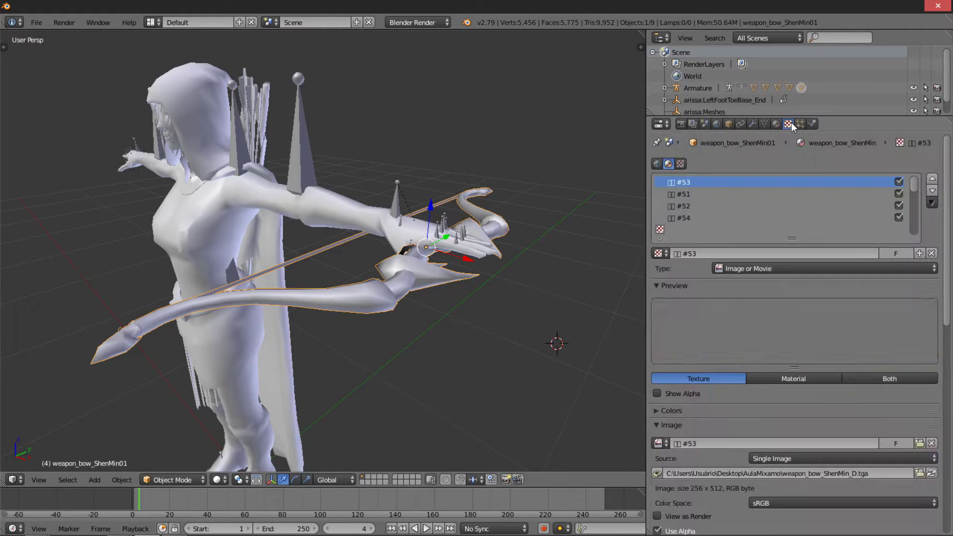
{"action": "left_click", "coordinate": [689, 194]}
{"action": "left_click", "coordinate": [695, 217]}
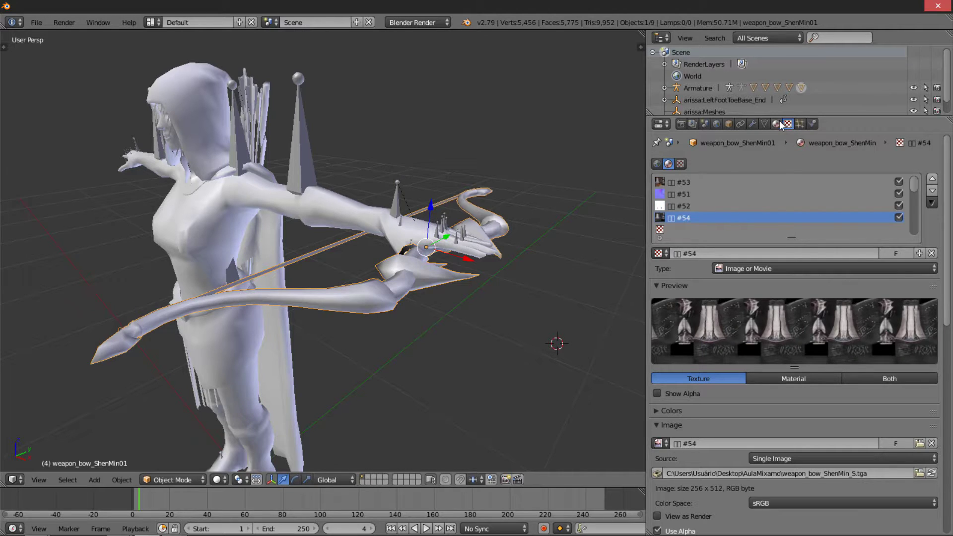
{"action": "left_click", "coordinate": [776, 123]}
{"action": "right_click", "coordinate": [376, 208]}
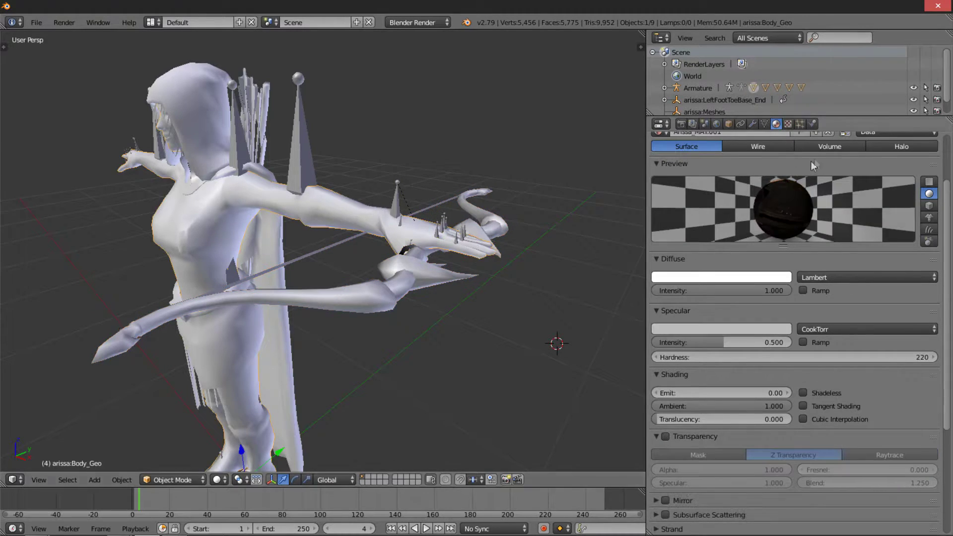
{"action": "left_click", "coordinate": [788, 124]}
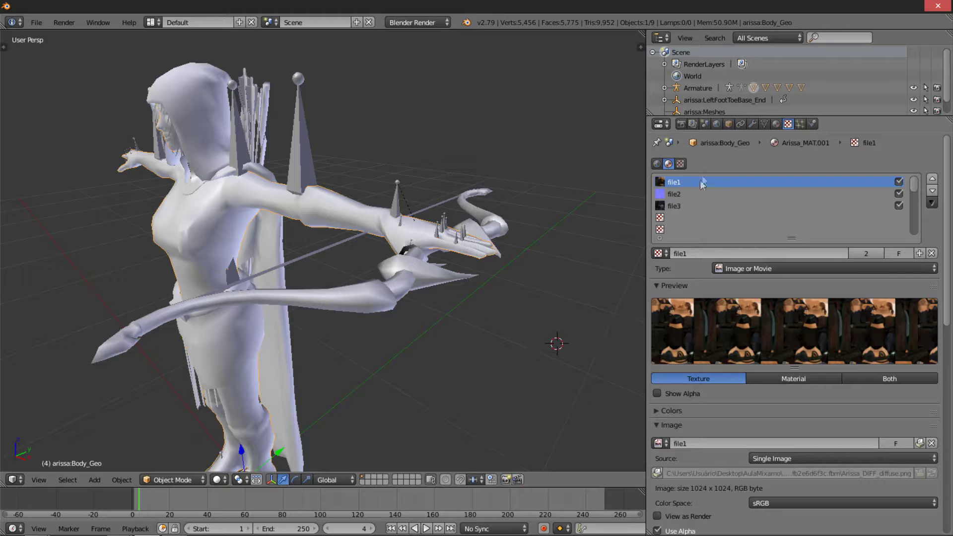
{"action": "left_click", "coordinate": [776, 123]}
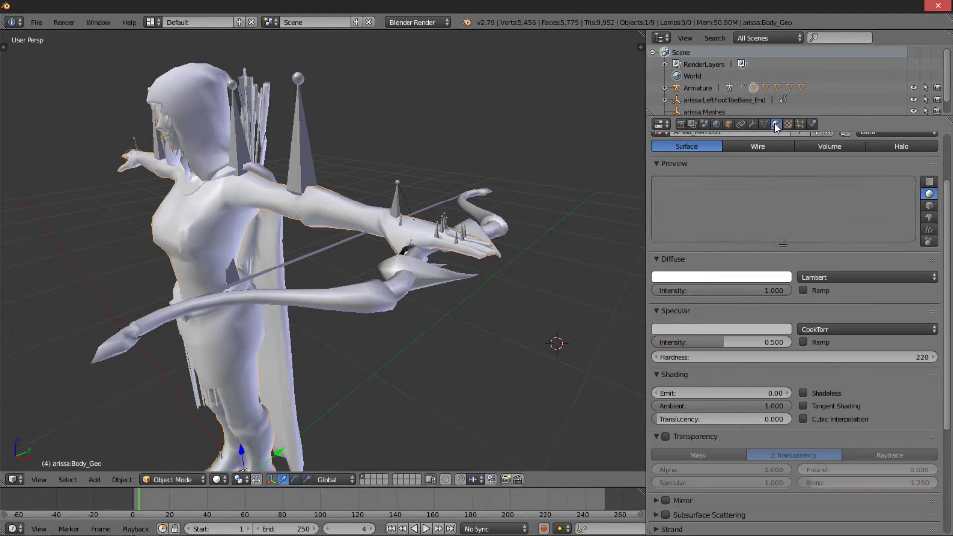
{"action": "right_click", "coordinate": [392, 297]}
Give the bow material specular intensity 0.500 and turn off its transparency.
{"action": "left_click_drag", "start_coordinate": [760, 342], "coordinate": [743, 340]}
{"action": "left_click", "coordinate": [744, 340]}
{"action": "type", "text": "0."}
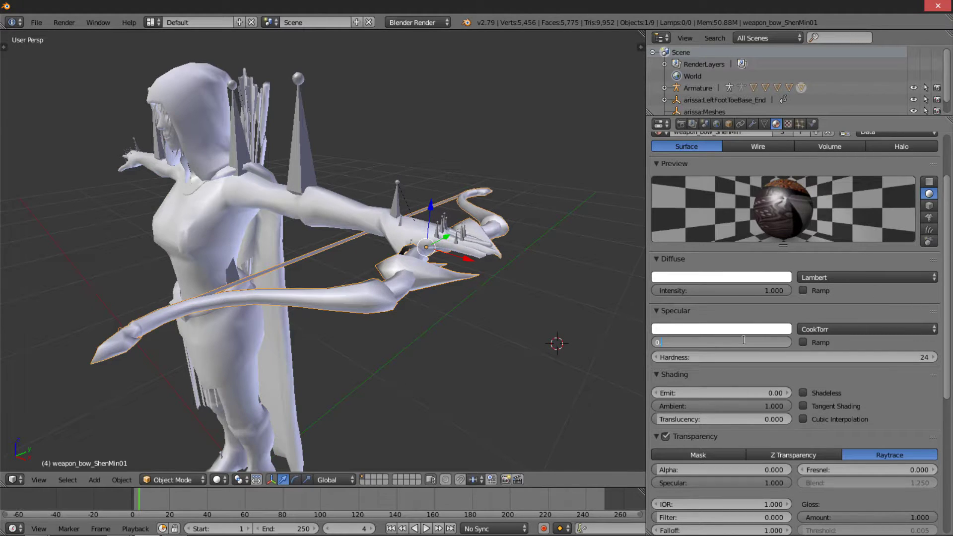
{"action": "type", "text": "5"}
{"action": "key", "text": "Return"}
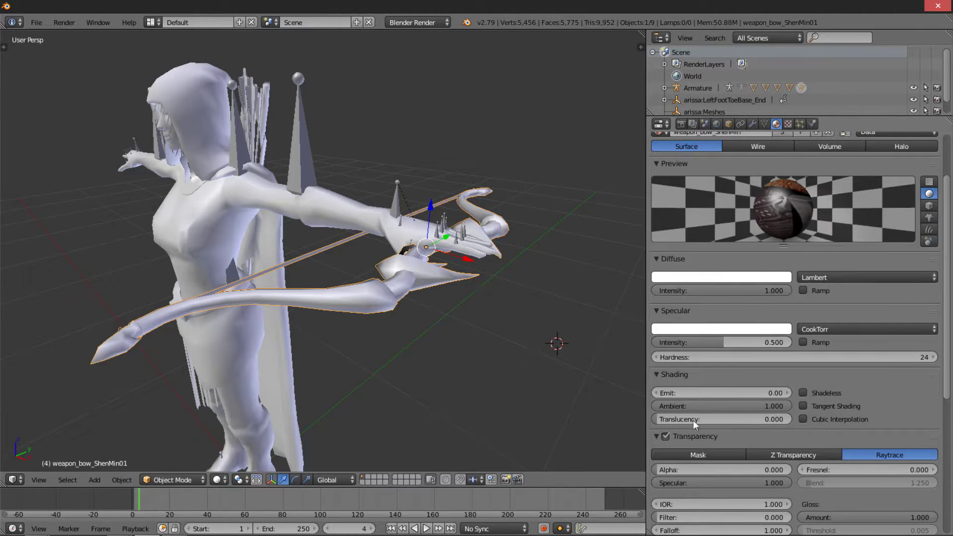
{"action": "left_click", "coordinate": [665, 436]}
Orbit to a front view of the character and bring up File Explorer.
{"action": "scroll", "coordinate": [675, 436], "scroll_direction": "down", "scroll_amount": 7}
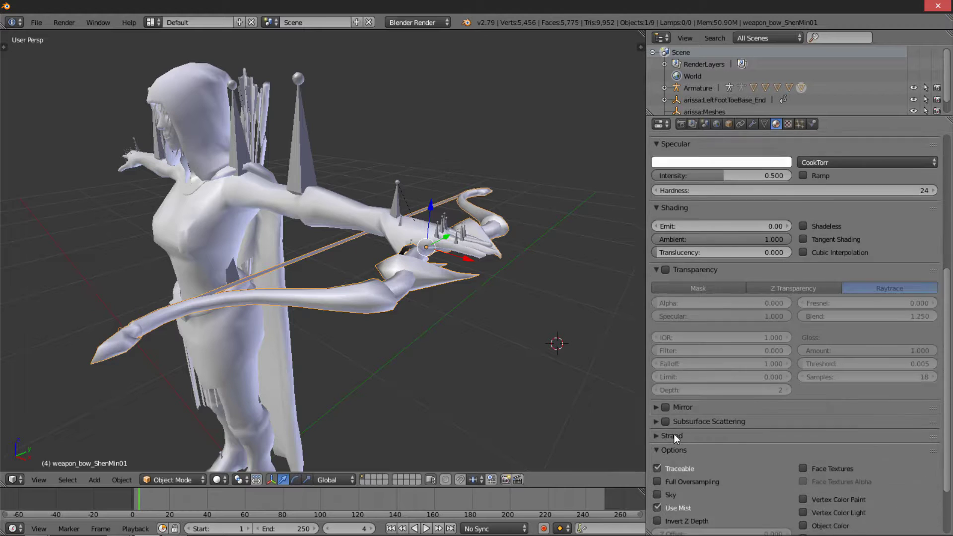
{"action": "scroll", "coordinate": [670, 446], "scroll_direction": "up", "scroll_amount": 6}
{"action": "scroll", "coordinate": [665, 479], "scroll_direction": "up", "scroll_amount": 2}
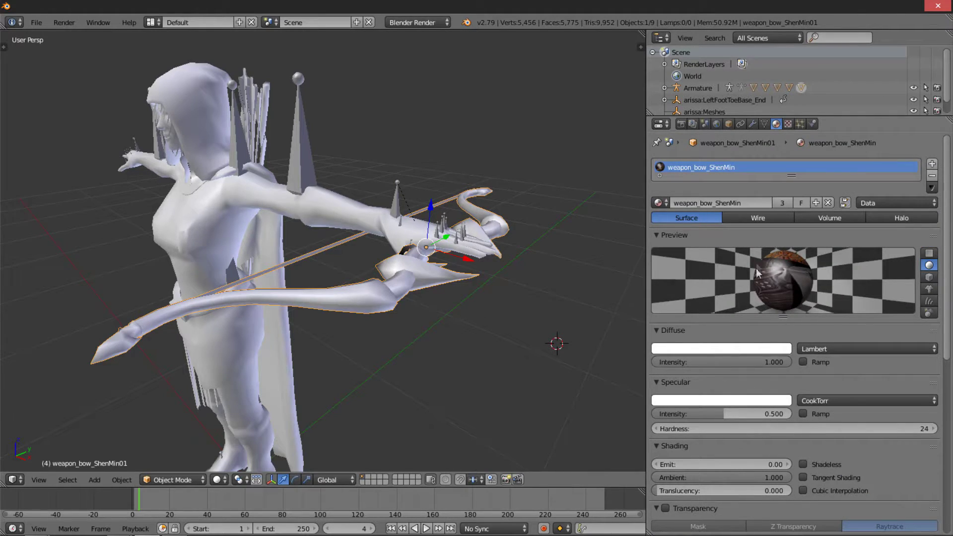
{"action": "mouse_move", "coordinate": [457, 166]}
{"action": "middle_mouse_down"}
{"action": "mouse_move", "coordinate": [546, 218]}
{"action": "mouse_move", "coordinate": [487, 241]}
{"action": "middle_mouse_up"}
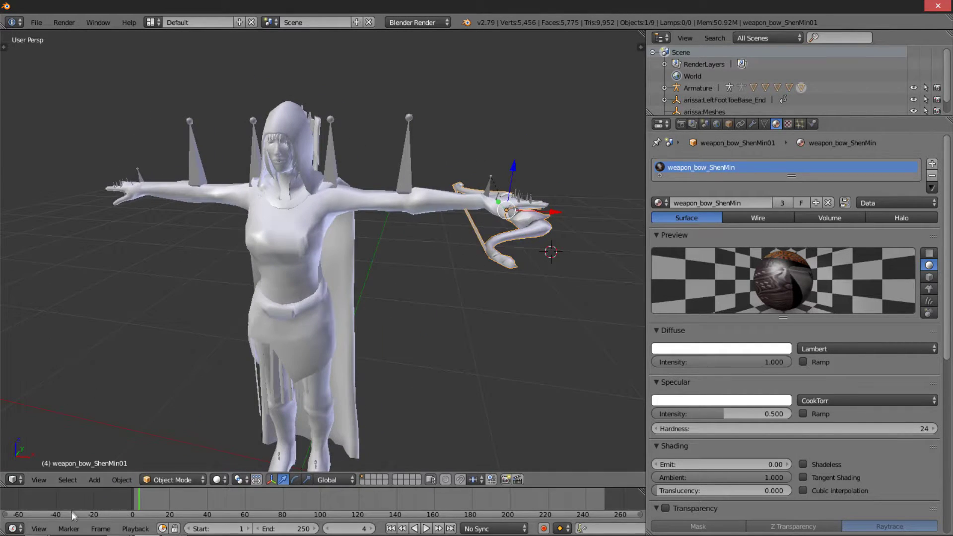
{"action": "left_click", "coordinate": [205, 467]}
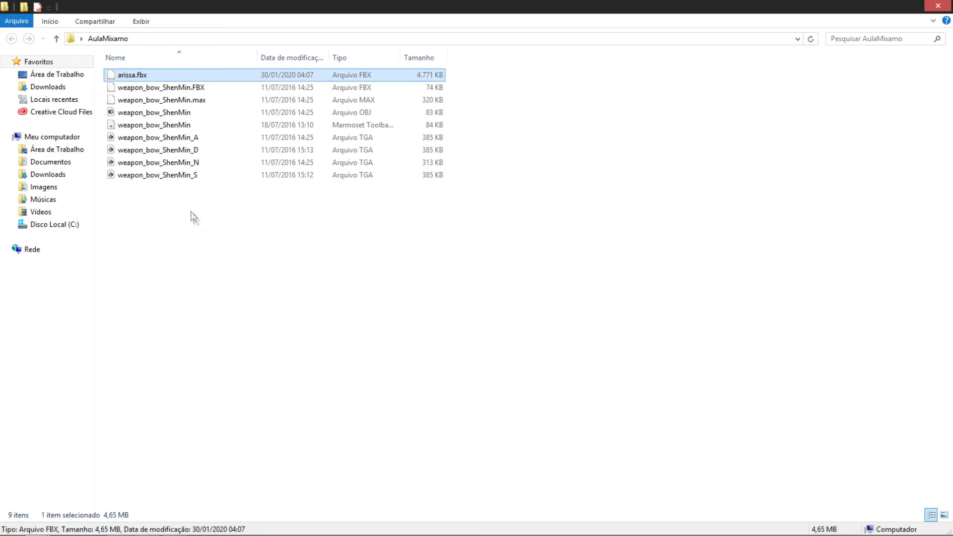
Delete the Marmoset weapon_bow_ShenMin scene file from AulaMixamo, then select arissa.fbx.
{"action": "left_click_drag", "start_coordinate": [201, 211], "coordinate": [151, 116]}
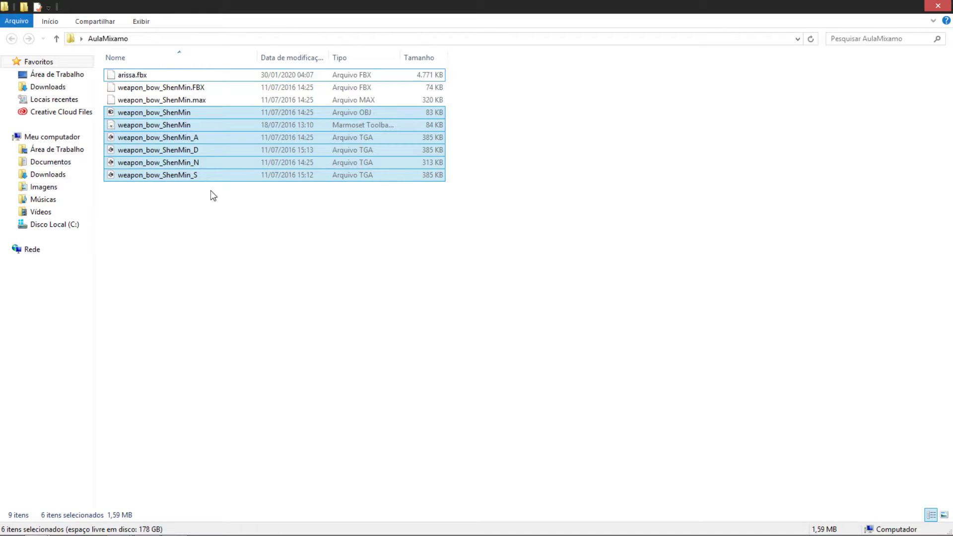
{"action": "left_click", "coordinate": [368, 130]}
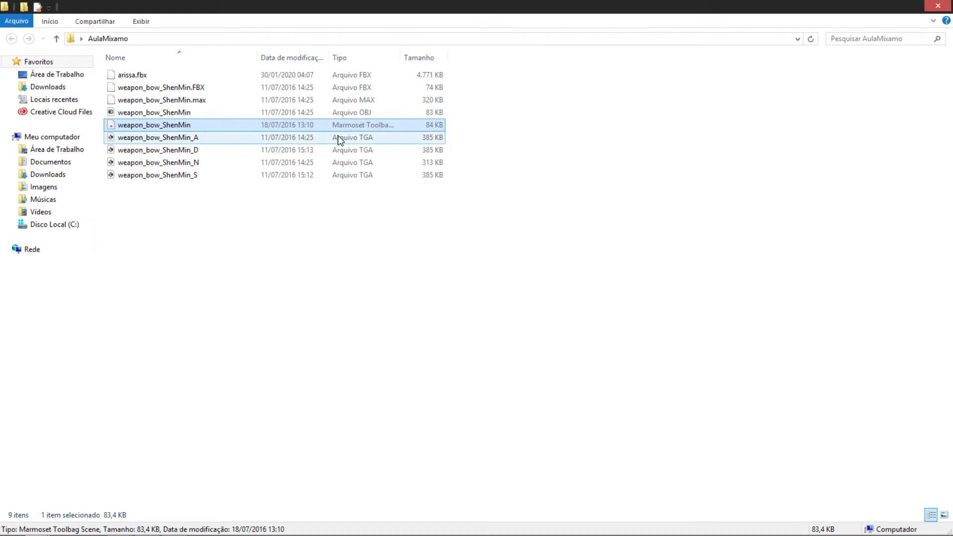
{"action": "key", "text": "Delete"}
{"action": "left_click_drag", "start_coordinate": [167, 204], "coordinate": [221, 124]}
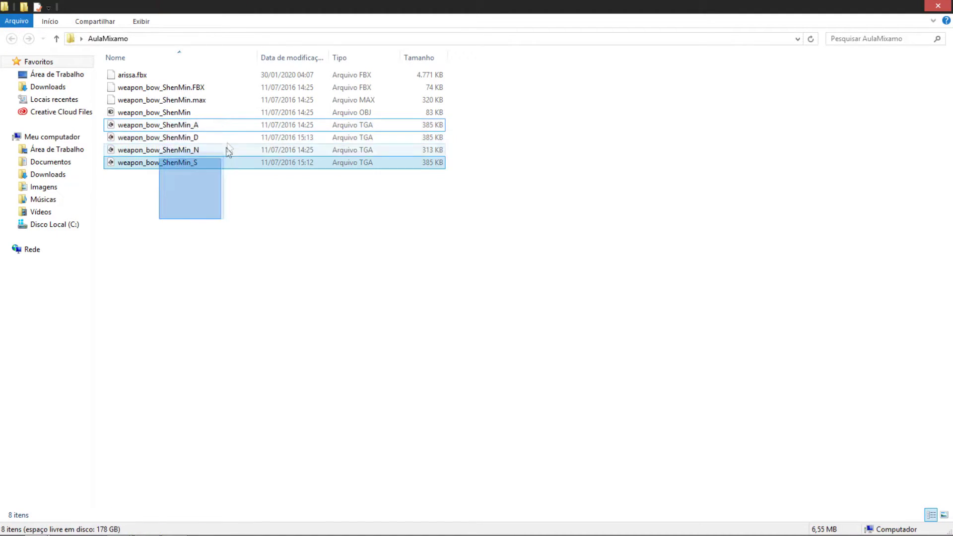
{"action": "left_click_drag", "start_coordinate": [221, 122], "coordinate": [221, 124]}
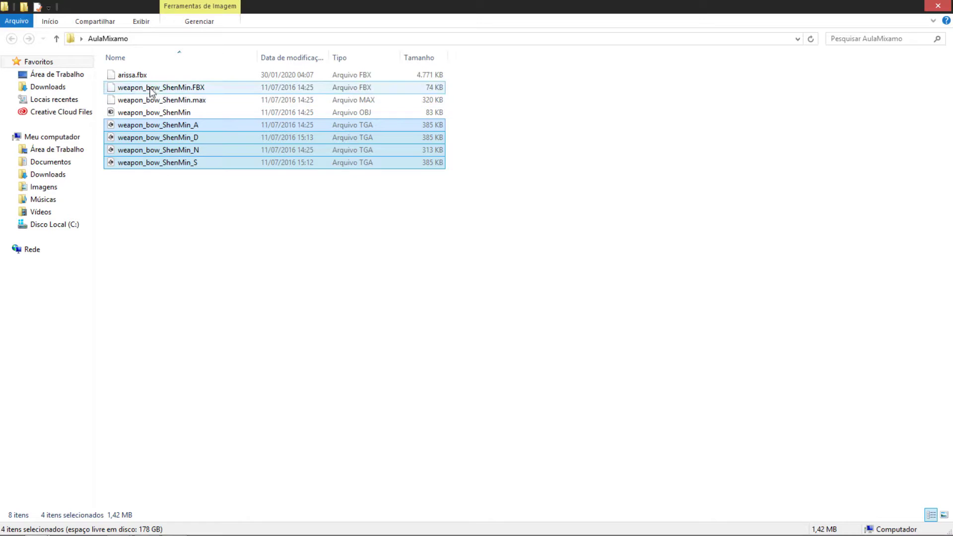
{"action": "left_click", "coordinate": [195, 76]}
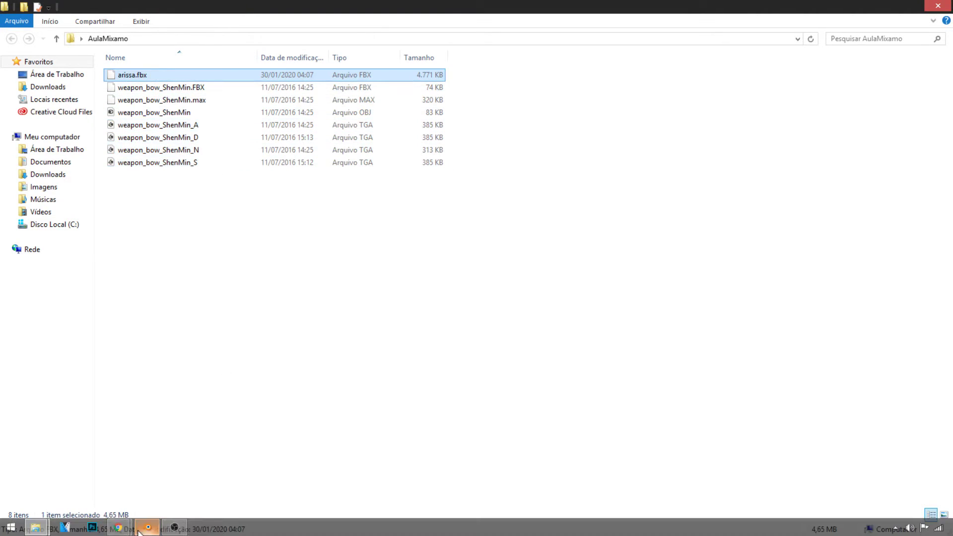
Back in Blender, select the body and then the cloak mesh to show its Arissa_MAT material.
{"action": "mouse_move", "coordinate": [147, 528]}
{"action": "left_click", "coordinate": [157, 531]}
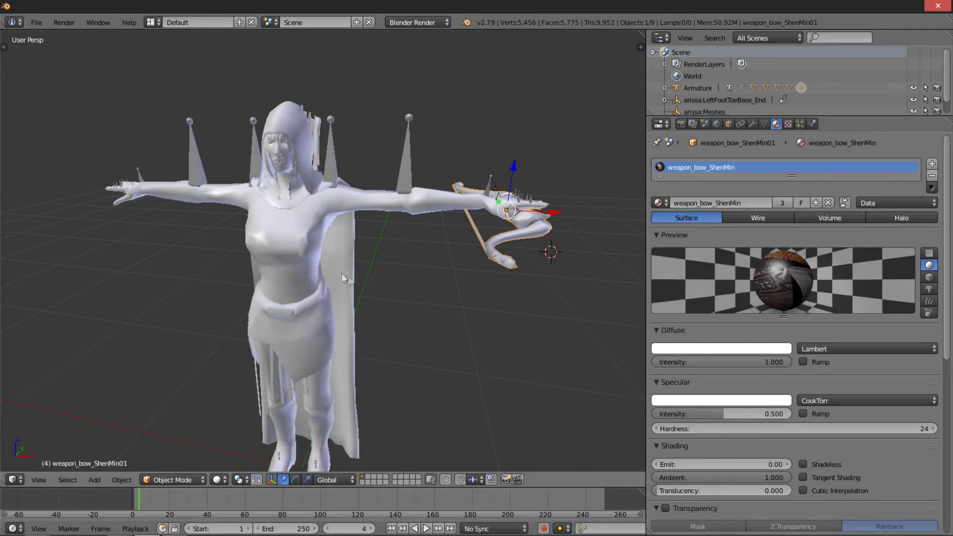
{"action": "right_click", "coordinate": [307, 267]}
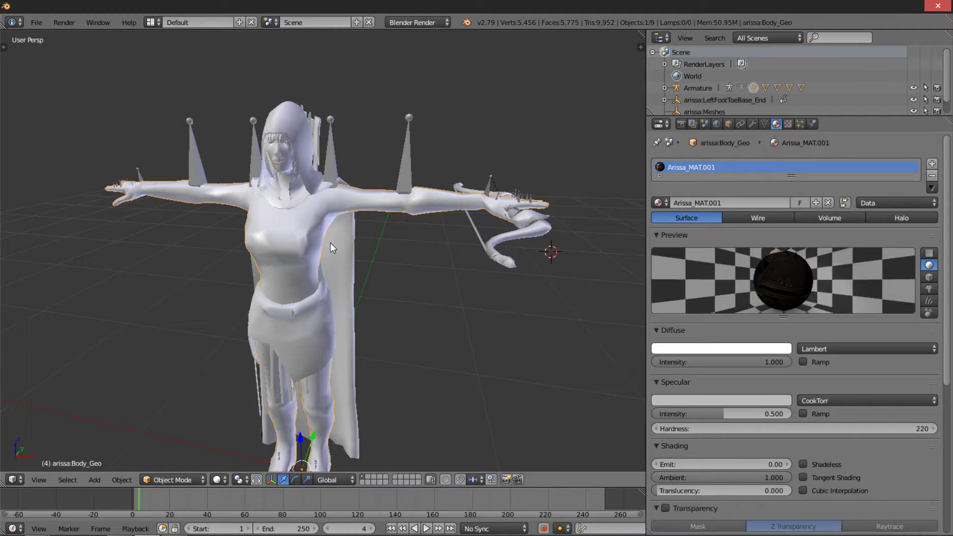
{"action": "right_click", "coordinate": [284, 245]}
{"action": "middle_click_drag", "start_coordinate": [284, 245], "coordinate": [313, 231]}
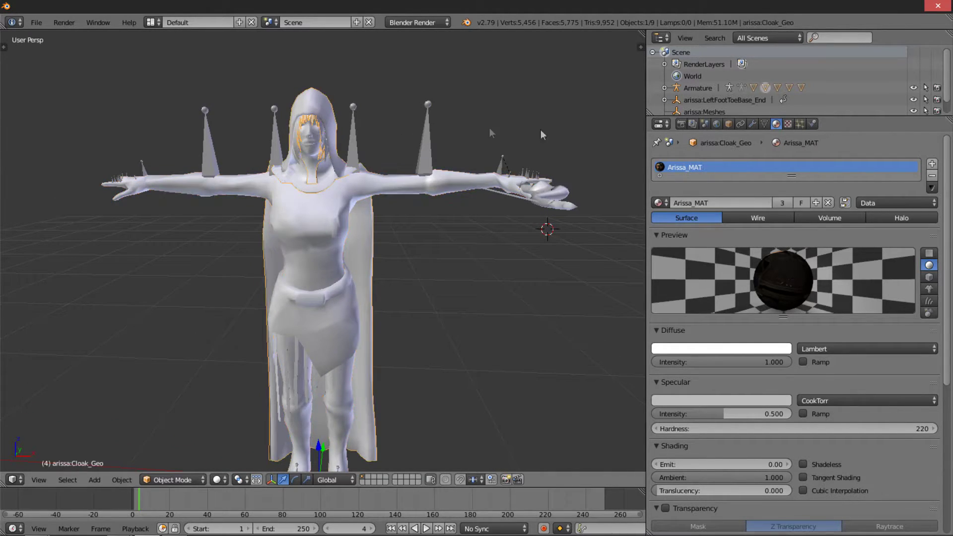
{"action": "left_click", "coordinate": [661, 124]}
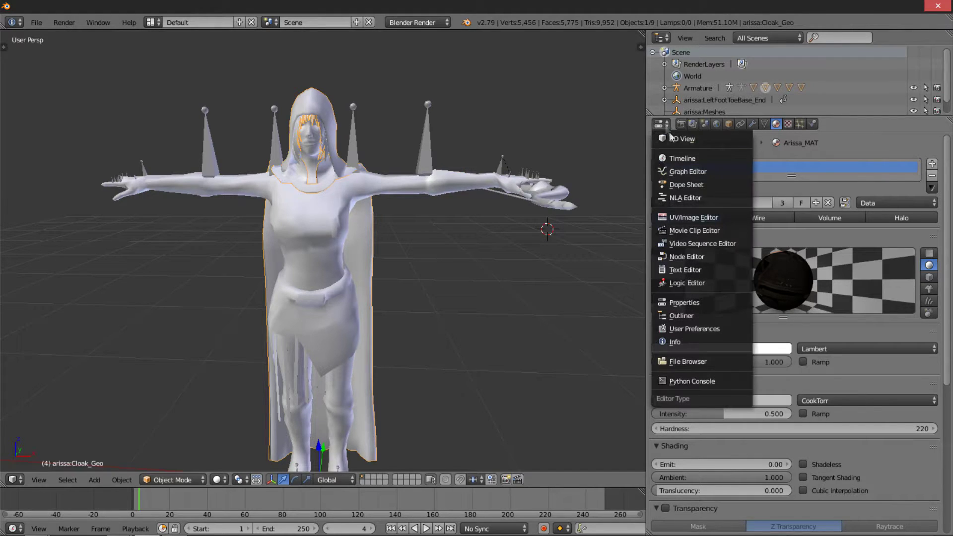
Turn the side panel into a UV/Image Editor showing file1, then start Save As Image.
{"action": "left_click", "coordinate": [676, 217]}
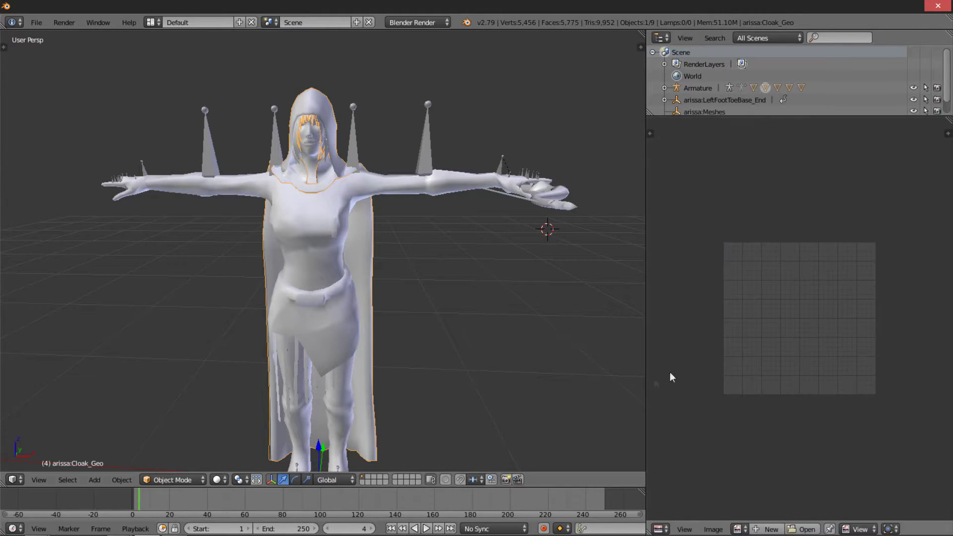
{"action": "left_click", "coordinate": [738, 530]}
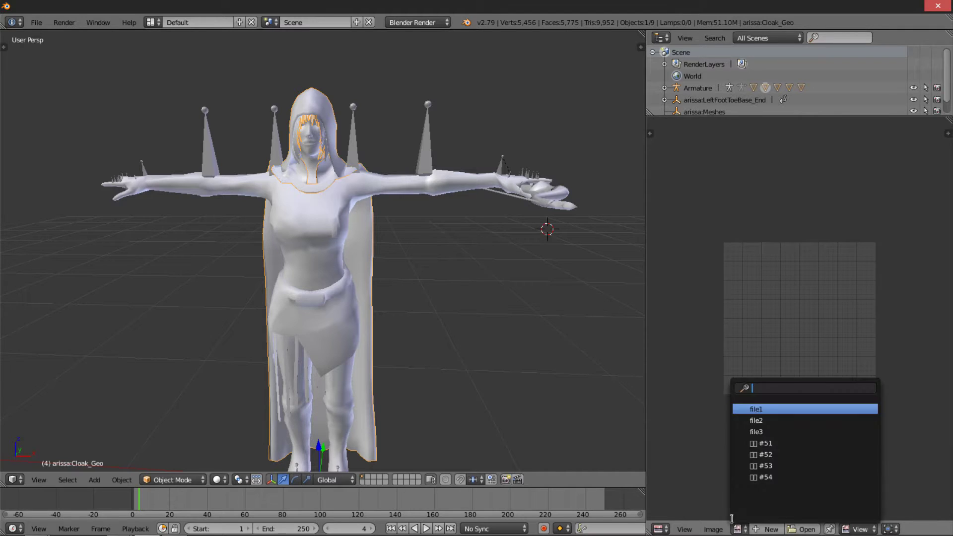
{"action": "left_click", "coordinate": [764, 411]}
{"action": "scroll", "coordinate": [802, 377], "scroll_direction": "down", "scroll_amount": 2}
{"action": "scroll", "coordinate": [786, 267], "scroll_direction": "up", "scroll_amount": 1}
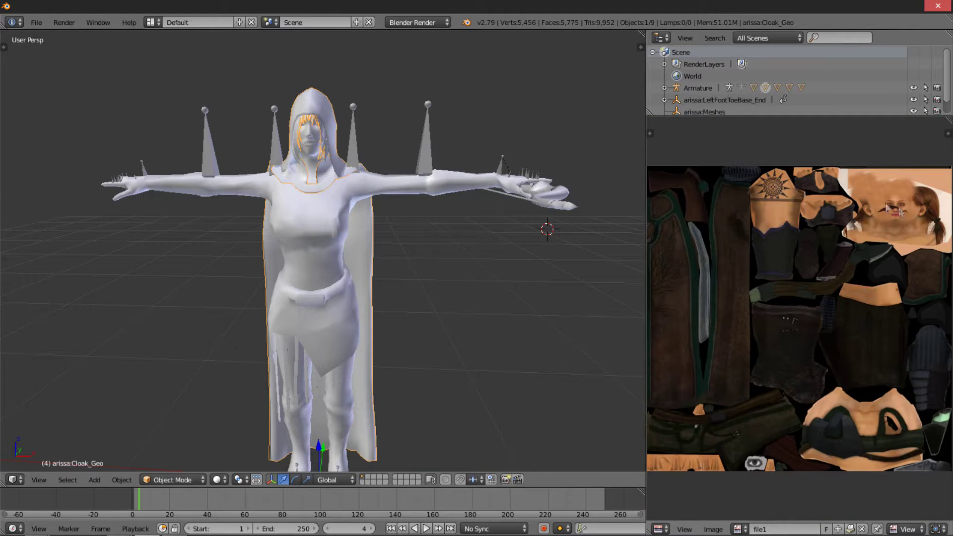
{"action": "scroll", "coordinate": [917, 240], "scroll_direction": "up", "scroll_amount": 1}
{"action": "scroll", "coordinate": [924, 298], "scroll_direction": "up", "scroll_amount": 1}
{"action": "scroll", "coordinate": [781, 272], "scroll_direction": "down", "scroll_amount": 3}
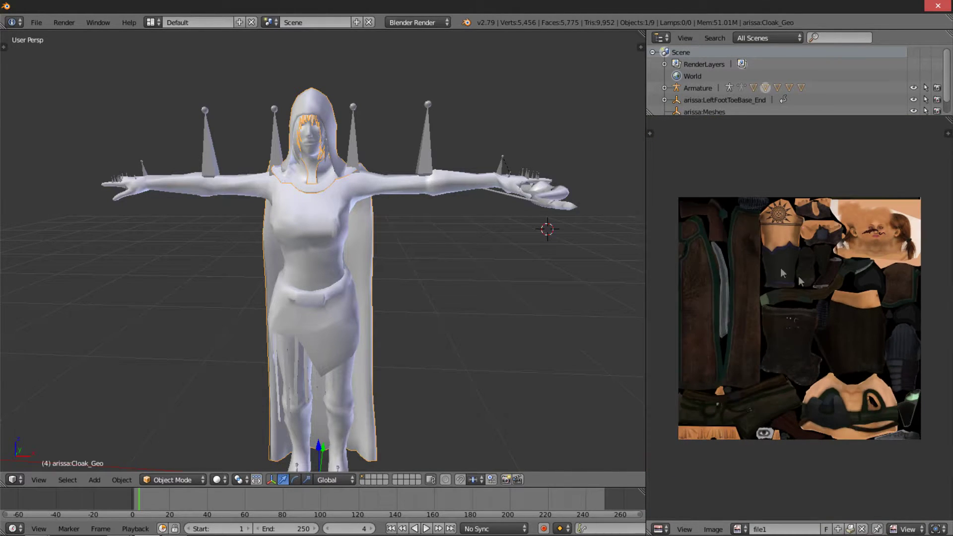
{"action": "left_click", "coordinate": [713, 529]}
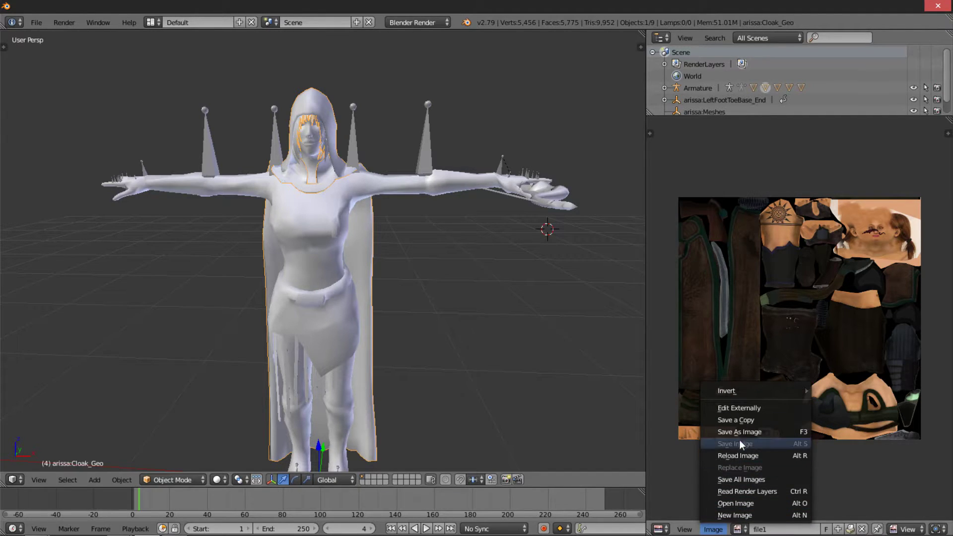
{"action": "left_click", "coordinate": [751, 431]}
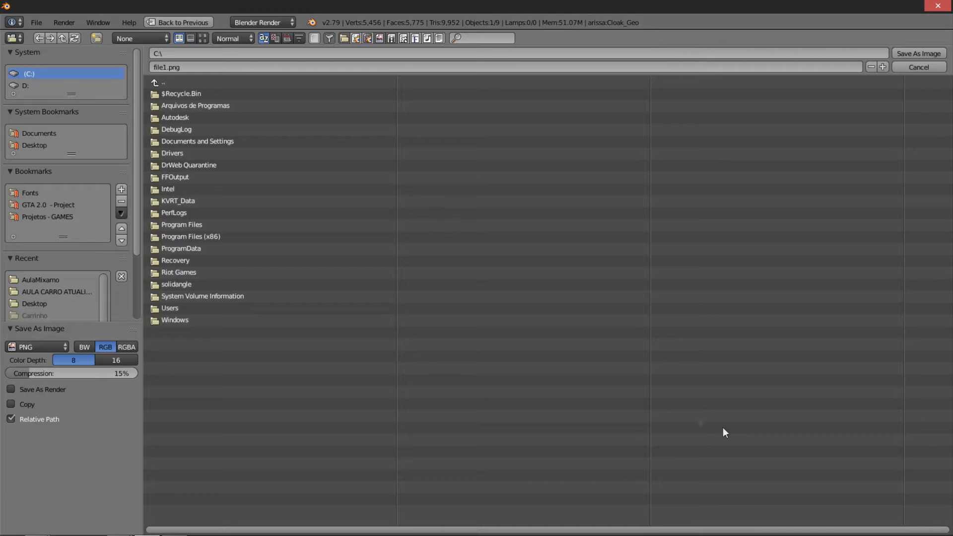
Save file1.png into AulaMixamo with 0% PNG compression, browsing in thumbnail view.
{"action": "left_click", "coordinate": [46, 281]}
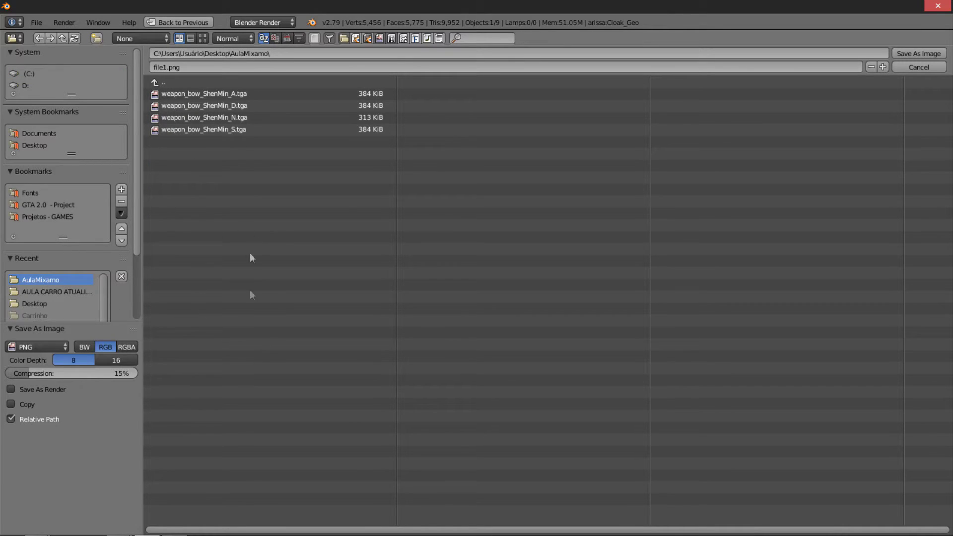
{"action": "left_click", "coordinate": [203, 39]}
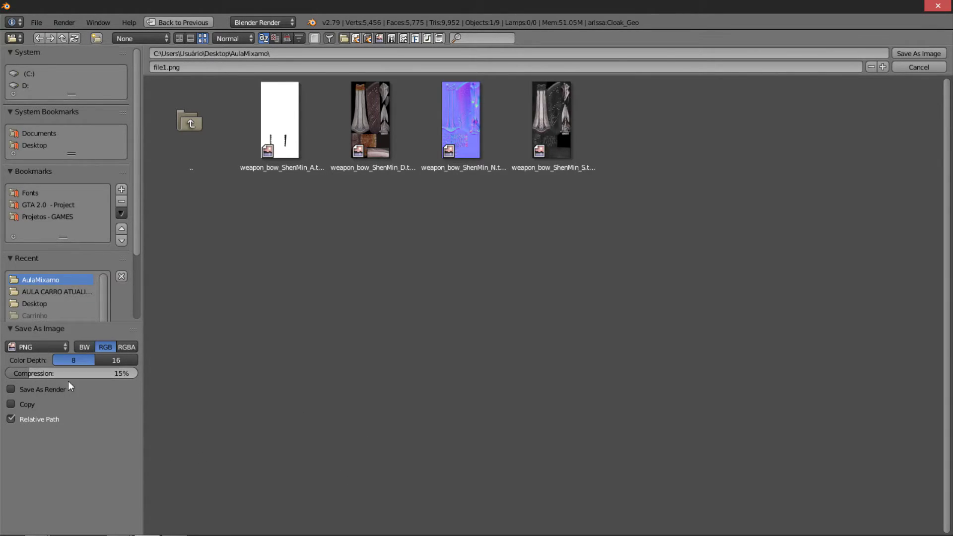
{"action": "left_click_drag", "start_coordinate": [67, 373], "coordinate": [60, 374]}
{"action": "left_click", "coordinate": [919, 53]}
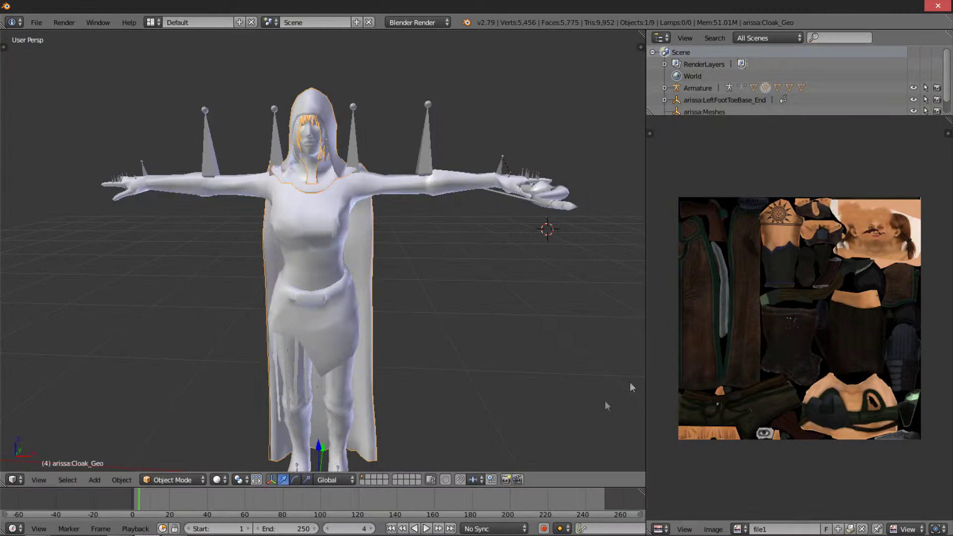
Display the file2 normal map and save it into AulaMixamo as a 0%-compression PNG.
{"action": "left_click", "coordinate": [738, 527]}
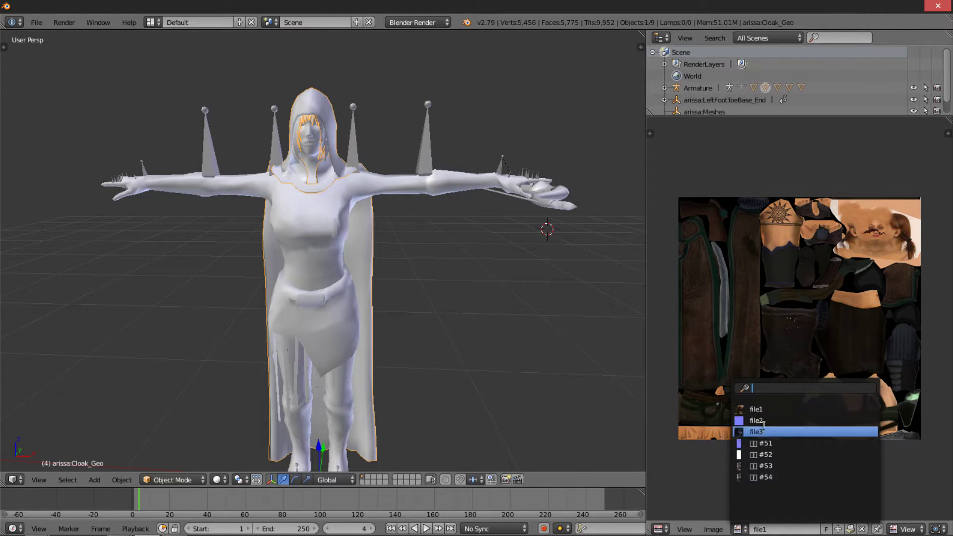
{"action": "left_click", "coordinate": [767, 426]}
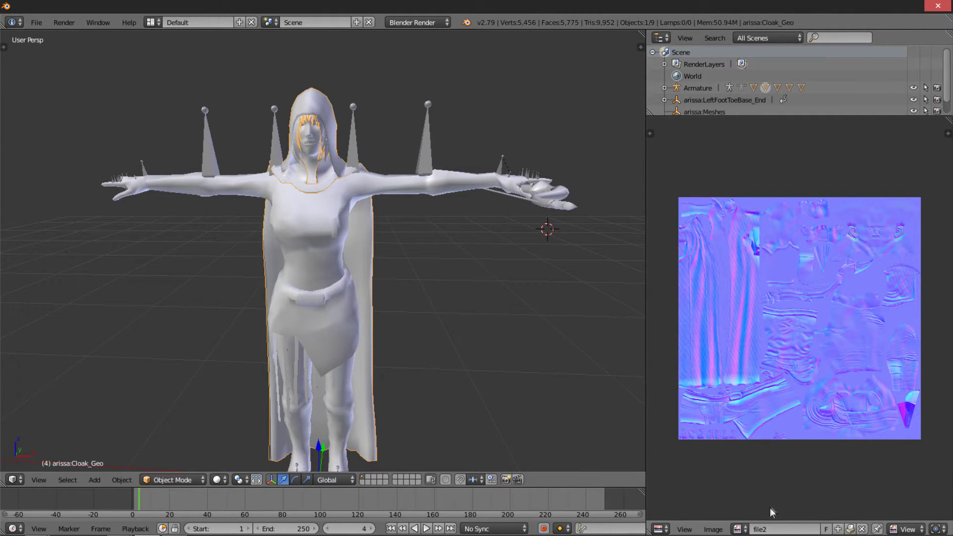
{"action": "left_click", "coordinate": [725, 530]}
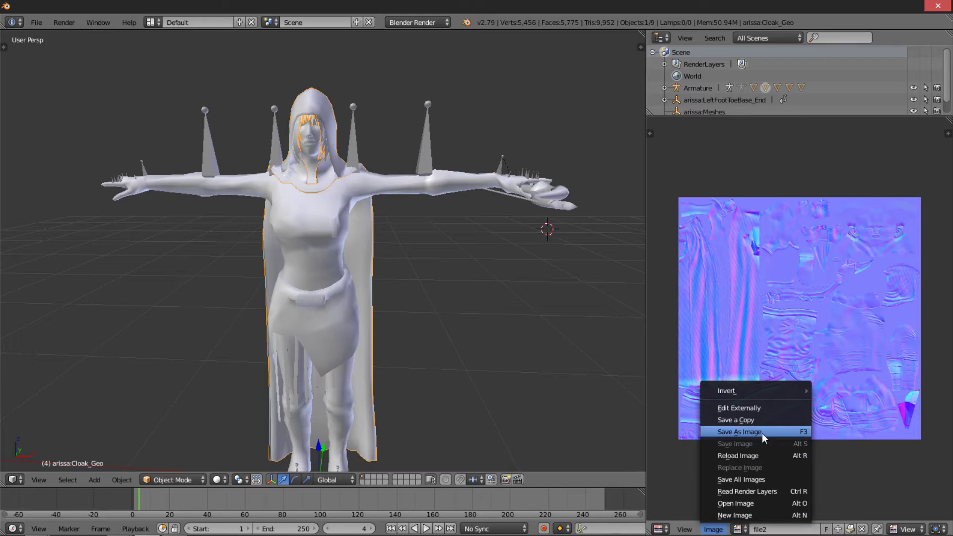
{"action": "left_click", "coordinate": [761, 433]}
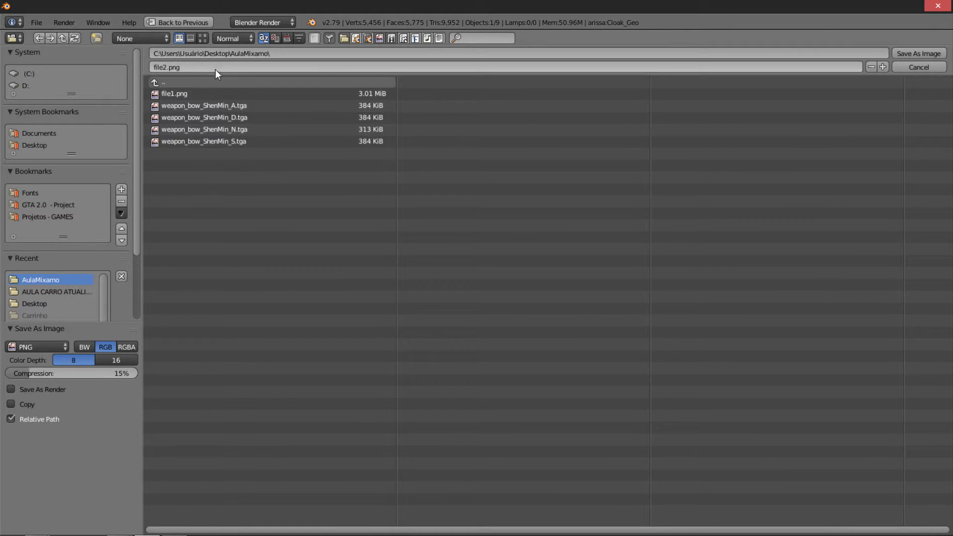
{"action": "left_click", "coordinate": [201, 38]}
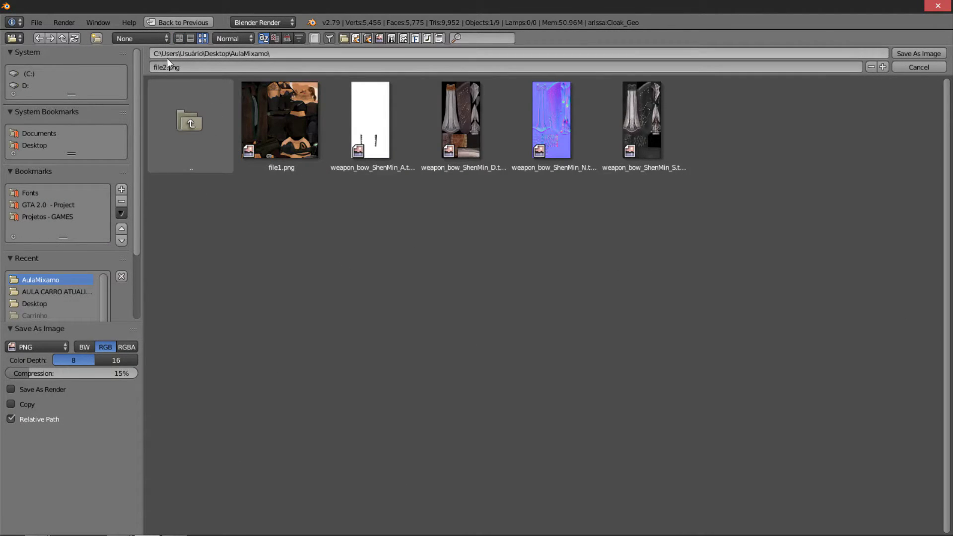
{"action": "left_click", "coordinate": [94, 373]}
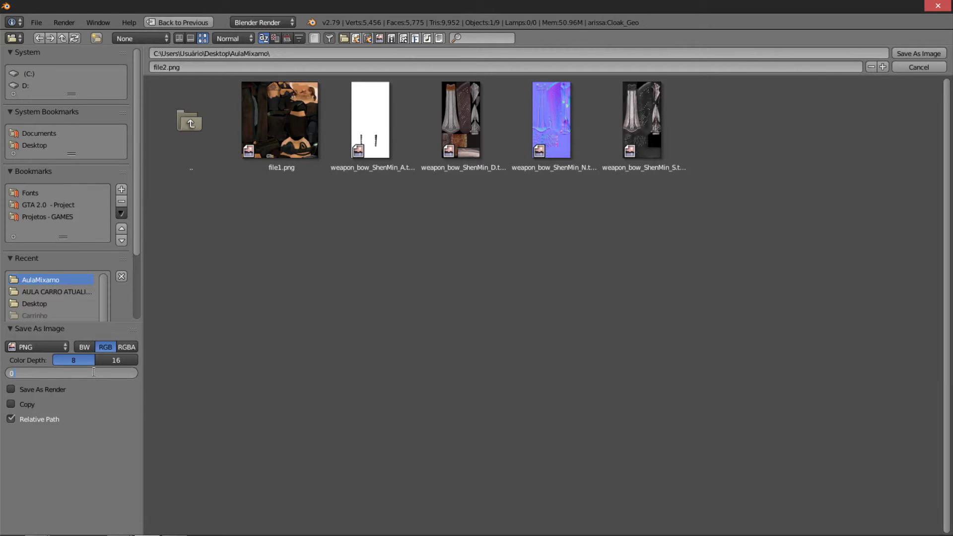
{"action": "key", "text": "Return"}
{"action": "left_click", "coordinate": [919, 53]}
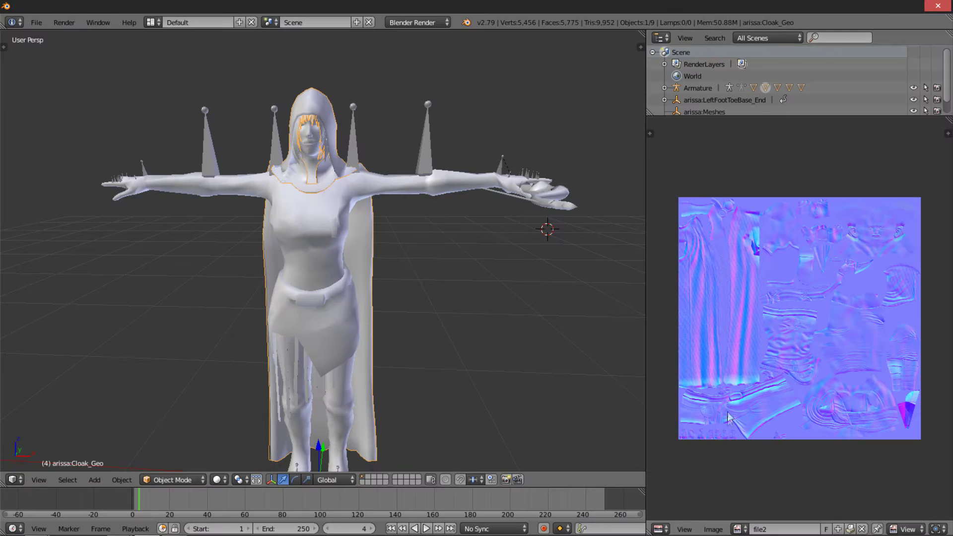
Display file3 and save it as file3.png in AulaMixamo with 0% compression.
{"action": "left_click", "coordinate": [738, 529]}
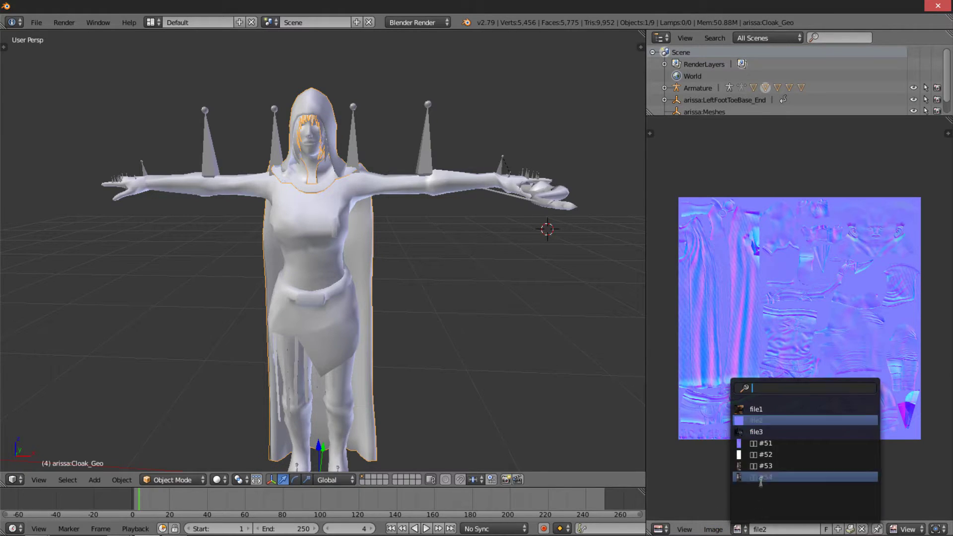
{"action": "left_click", "coordinate": [760, 432]}
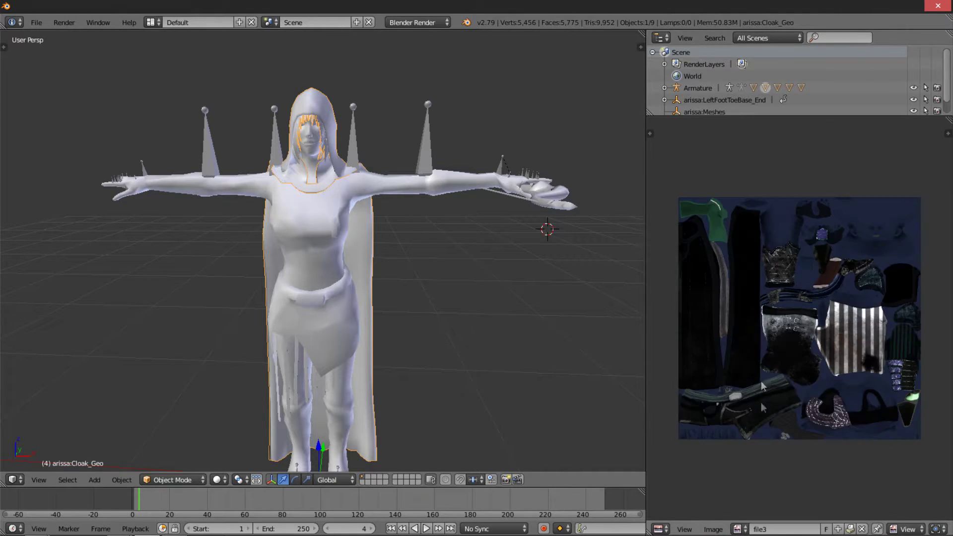
{"action": "left_click", "coordinate": [713, 529]}
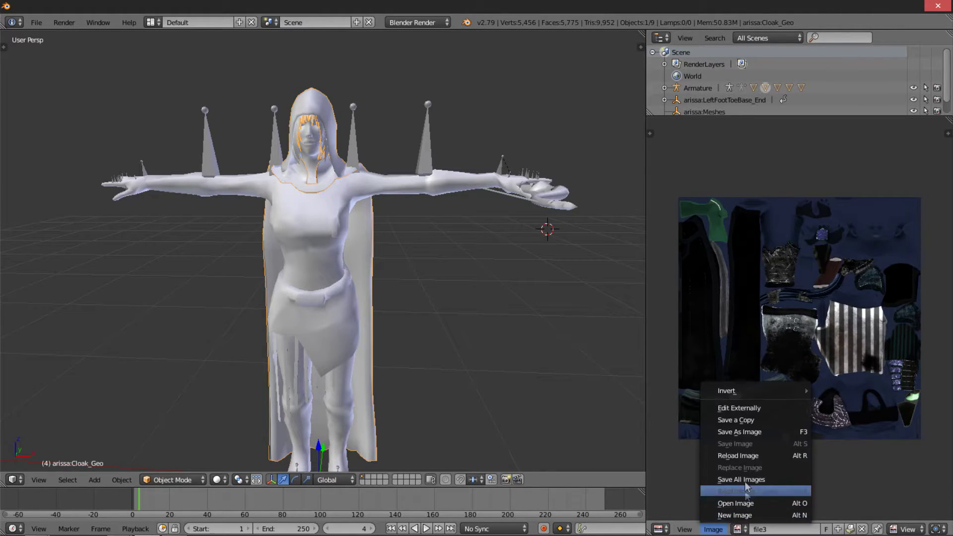
{"action": "left_click", "coordinate": [747, 432]}
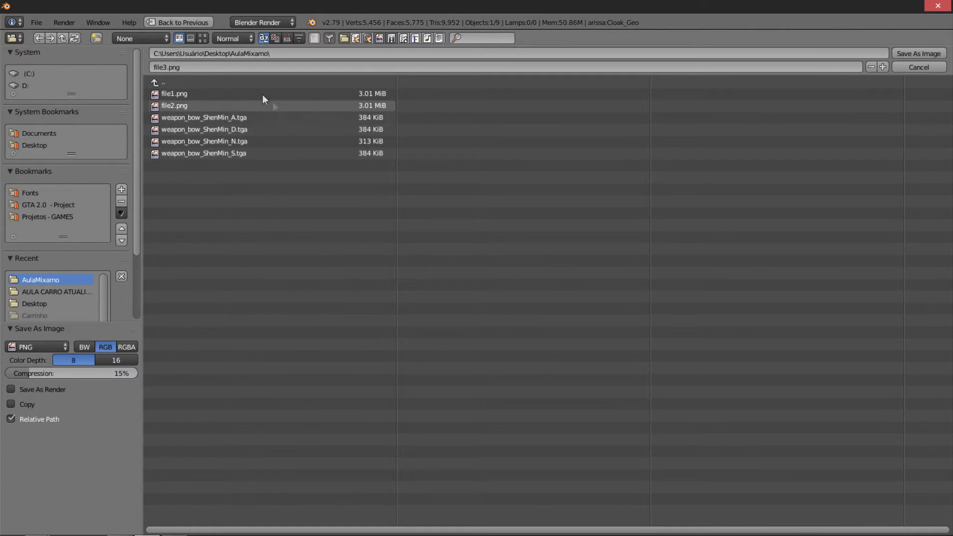
{"action": "left_click_drag", "start_coordinate": [86, 370], "coordinate": [10, 373]}
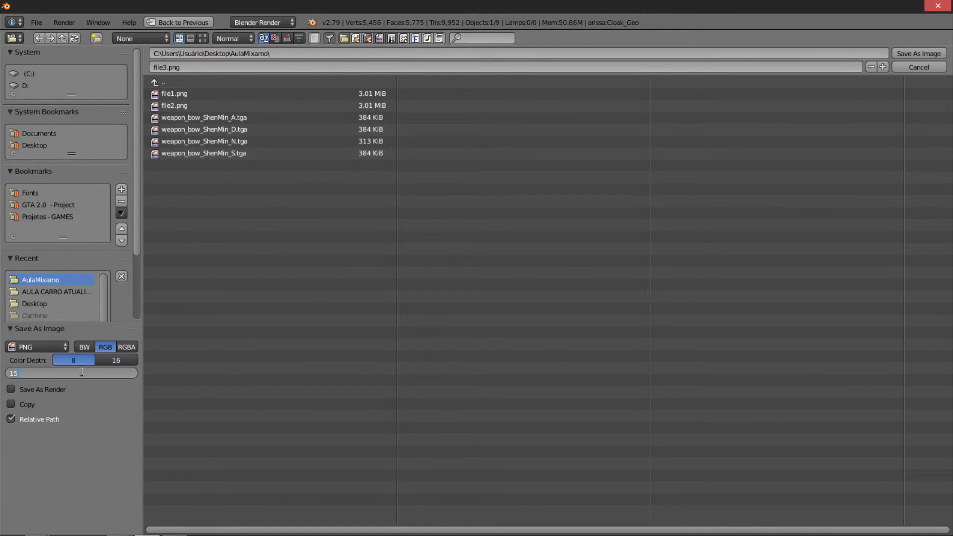
{"action": "left_click", "coordinate": [936, 52]}
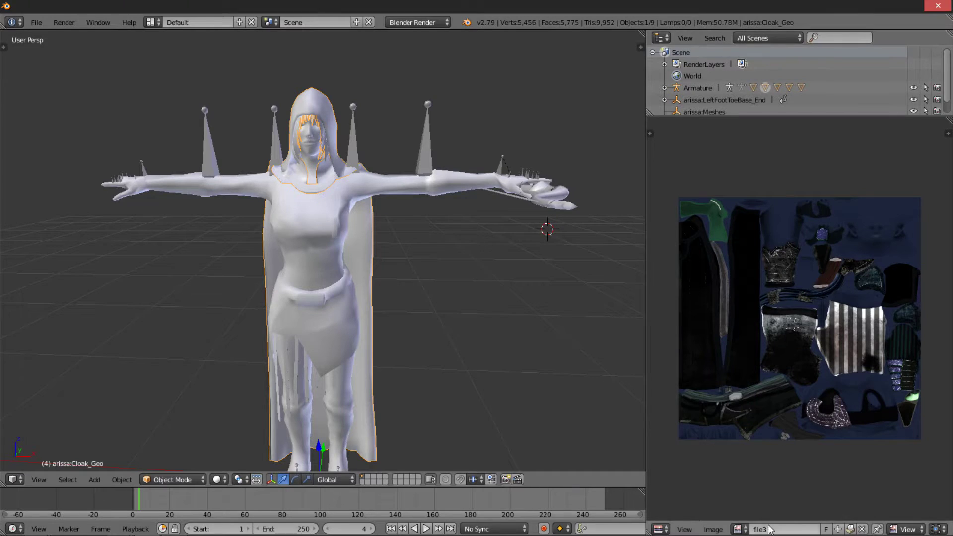
{"action": "left_click", "coordinate": [739, 529]}
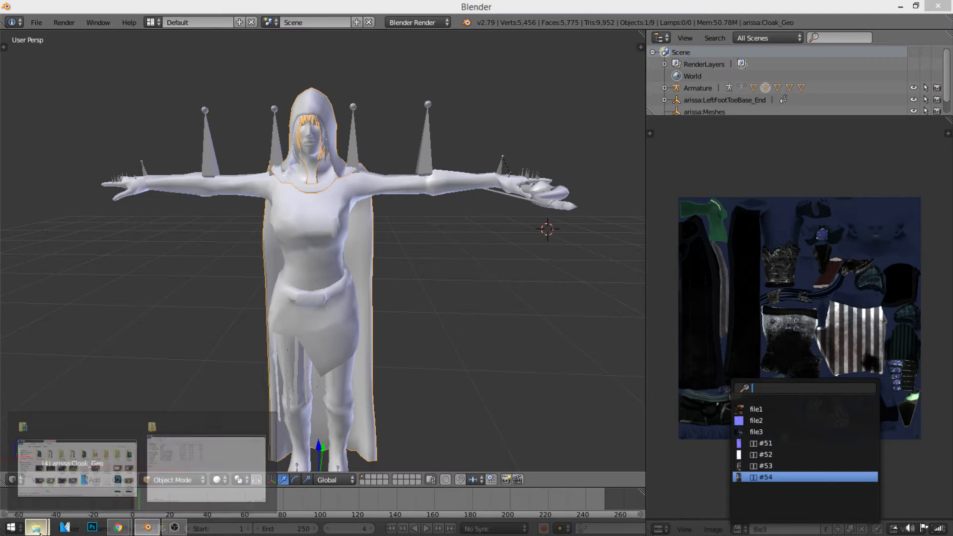
Open file1 from AulaMixamo in Photo Viewer, scroll through the textures, then close it.
{"action": "left_click", "coordinate": [35, 527]}
{"action": "left_click_drag", "start_coordinate": [159, 254], "coordinate": [203, 150]}
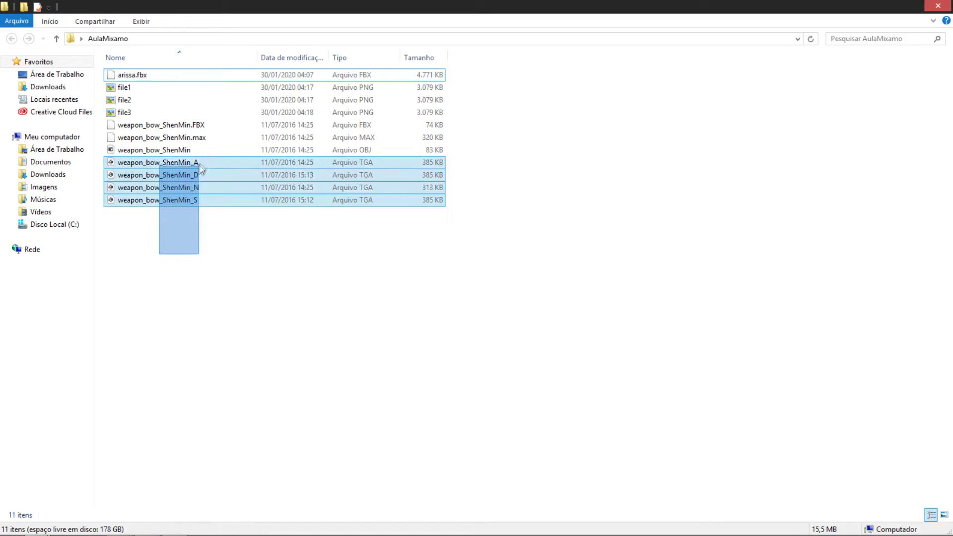
{"action": "double_click", "coordinate": [124, 87]}
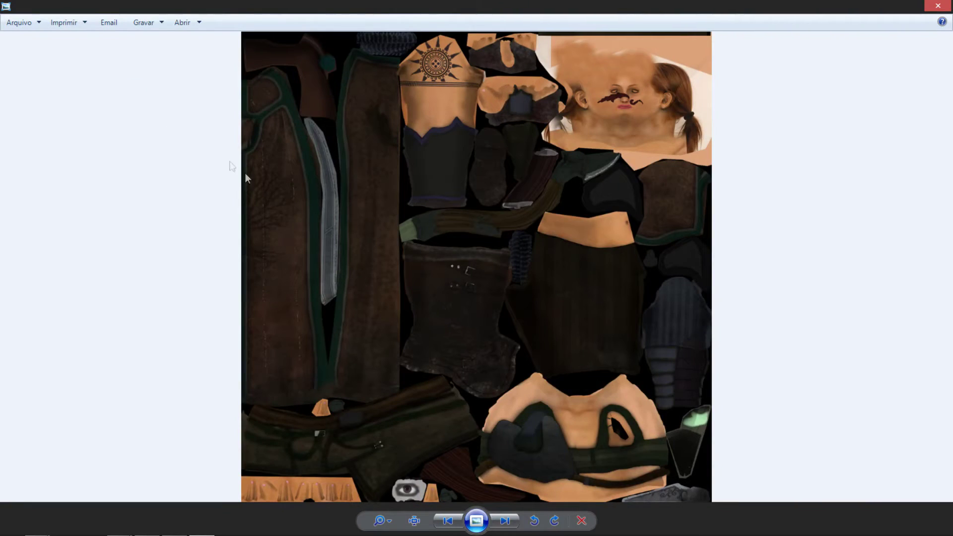
{"action": "scroll", "coordinate": [278, 208], "scroll_direction": "down", "scroll_amount": 1}
{"action": "scroll", "coordinate": [280, 217], "scroll_direction": "down", "scroll_amount": 1}
{"action": "scroll", "coordinate": [280, 217], "scroll_direction": "up", "scroll_amount": 1}
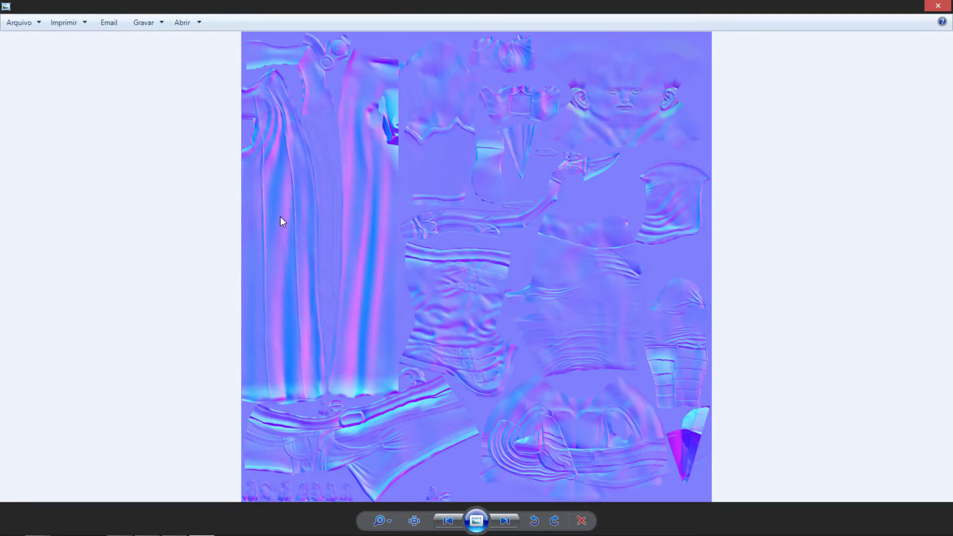
{"action": "scroll", "coordinate": [280, 217], "scroll_direction": "down", "scroll_amount": 1}
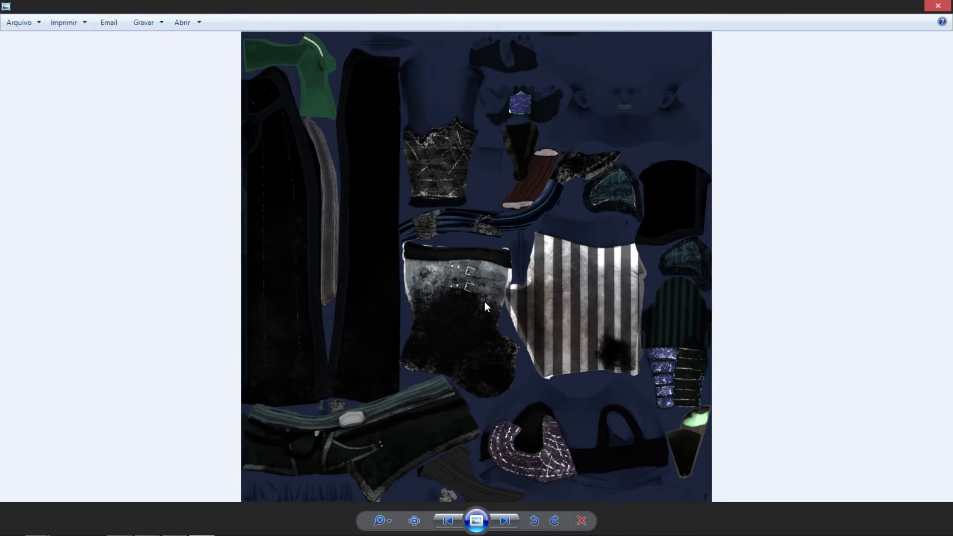
{"action": "scroll", "coordinate": [485, 303], "scroll_direction": "down", "scroll_amount": 1}
{"action": "scroll", "coordinate": [485, 302], "scroll_direction": "down", "scroll_amount": 1}
{"action": "key", "text": "Escape"}
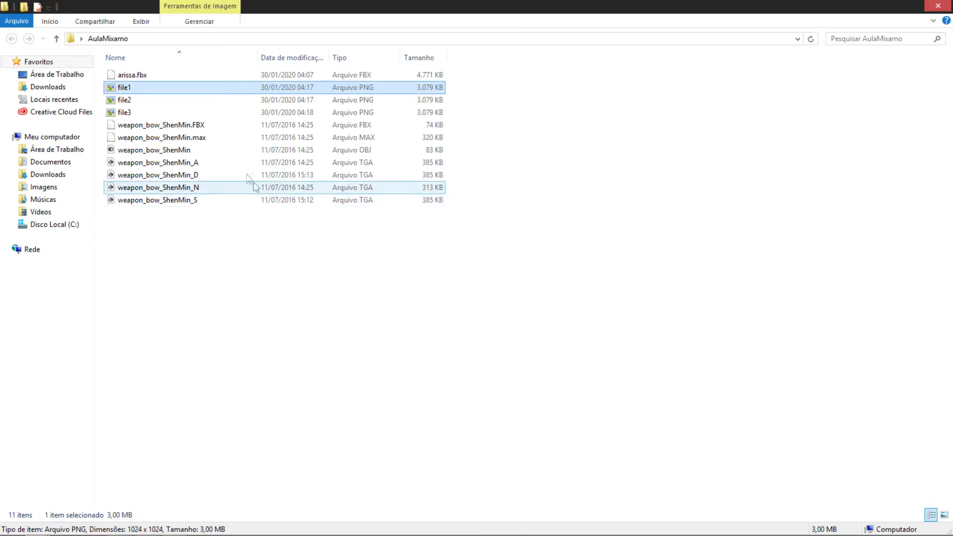
Back in Blender, click through the body, armature and bow, then select every object.
{"action": "left_click", "coordinate": [158, 530]}
{"action": "right_click", "coordinate": [328, 226]}
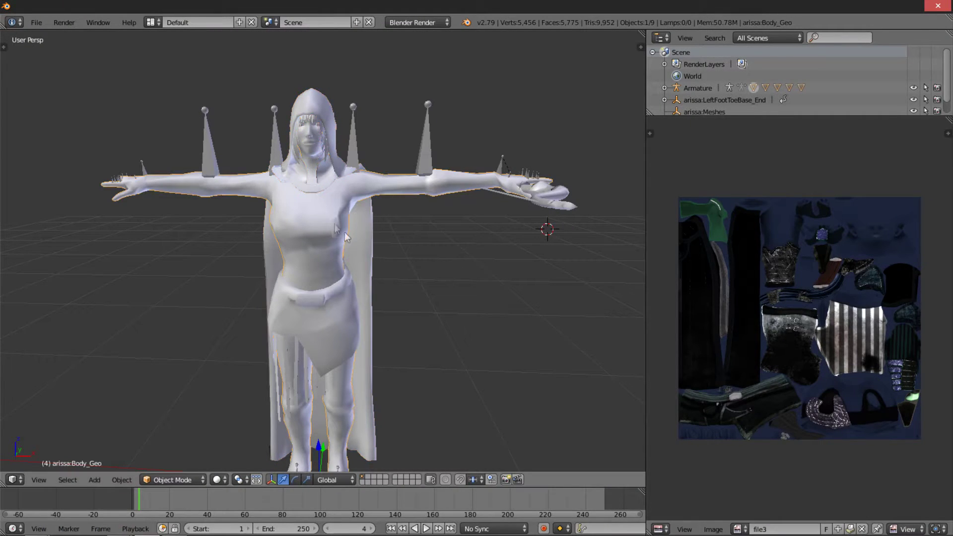
{"action": "scroll", "coordinate": [297, 227], "scroll_direction": "down", "scroll_amount": 3}
{"action": "middle_click_drag", "start_coordinate": [297, 226], "coordinate": [362, 226]}
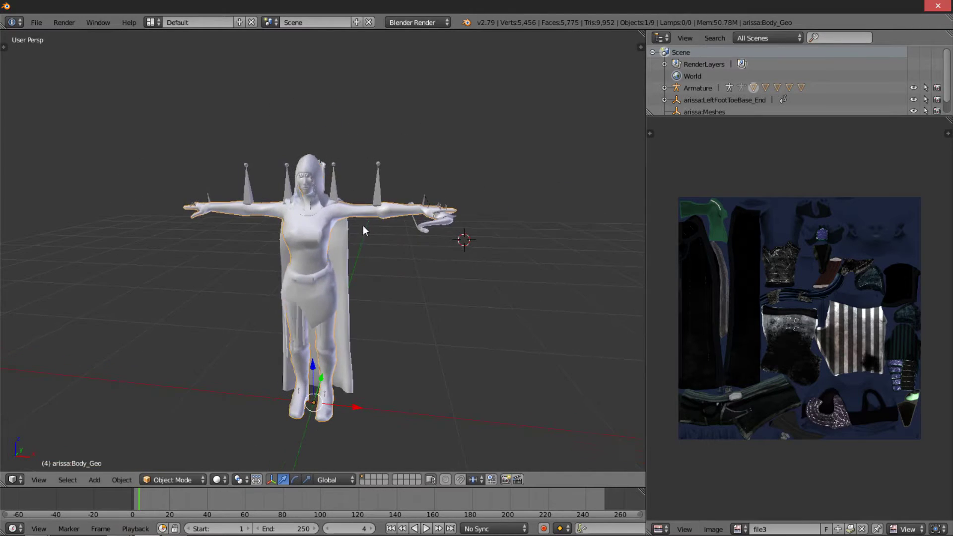
{"action": "middle_click_drag", "start_coordinate": [430, 231], "coordinate": [393, 261]}
{"action": "right_click", "coordinate": [393, 261]}
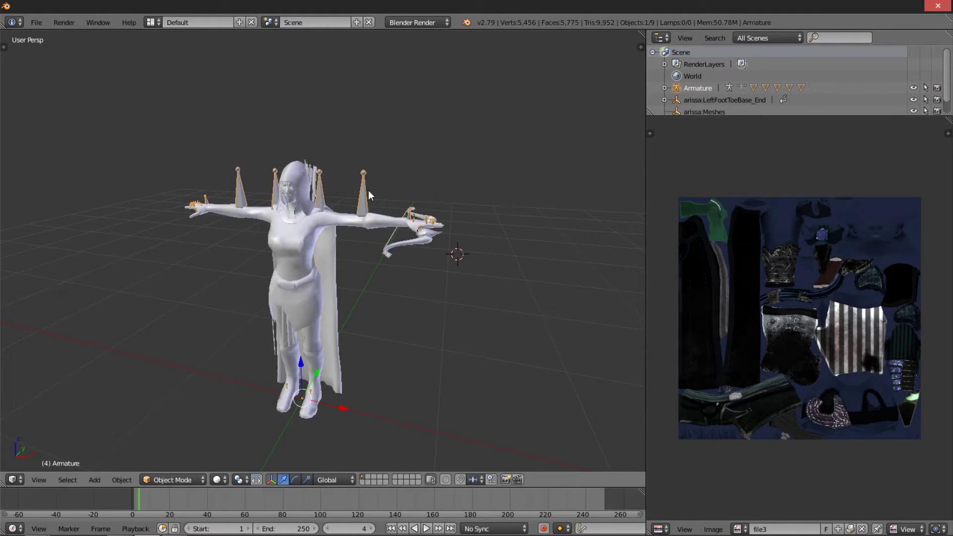
{"action": "left_click", "coordinate": [358, 233]}
{"action": "right_click", "coordinate": [297, 233]}
{"action": "right_click", "coordinate": [425, 241]}
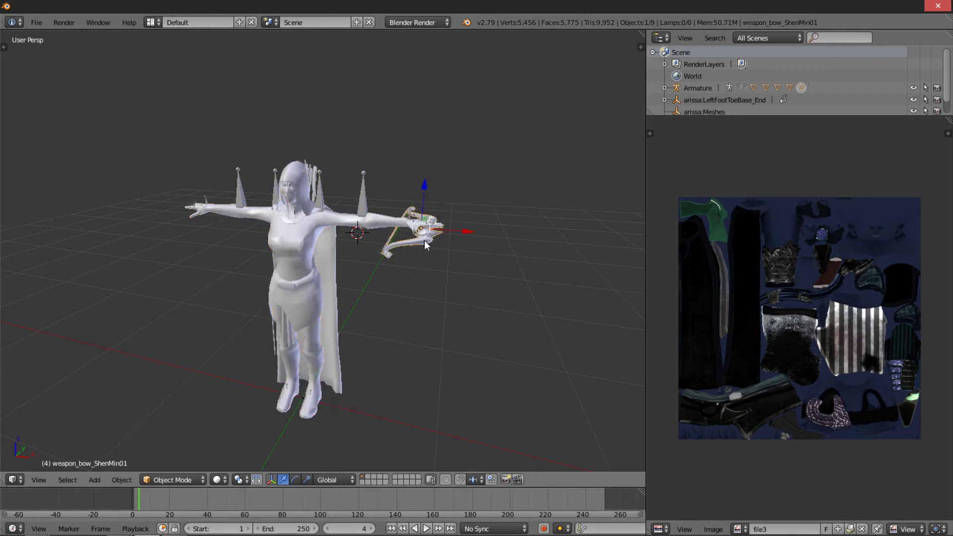
{"action": "key", "text": "a"}
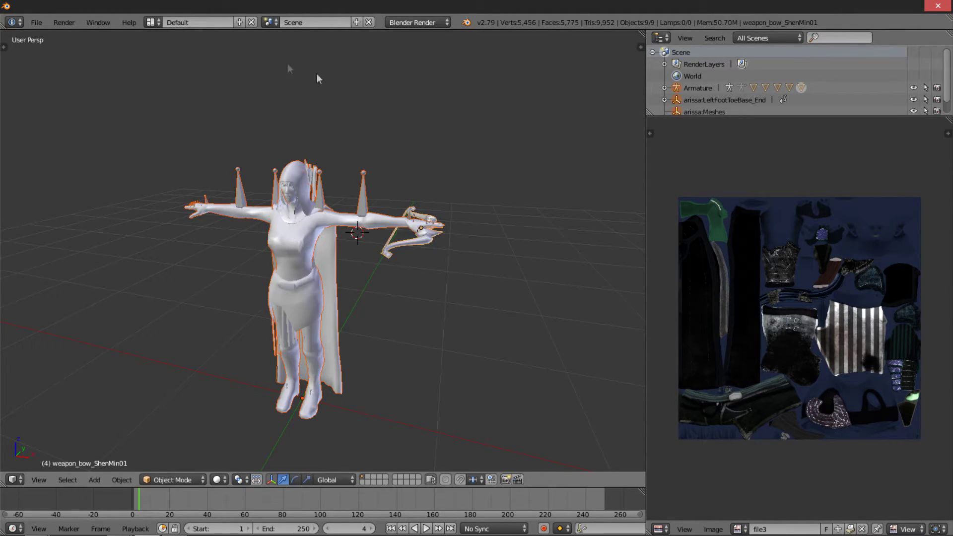
Start an FBX export to AulaMixamo limited to Armature and Mesh objects.
{"action": "left_click", "coordinate": [36, 22]}
{"action": "mouse_move", "coordinate": [54, 260]}
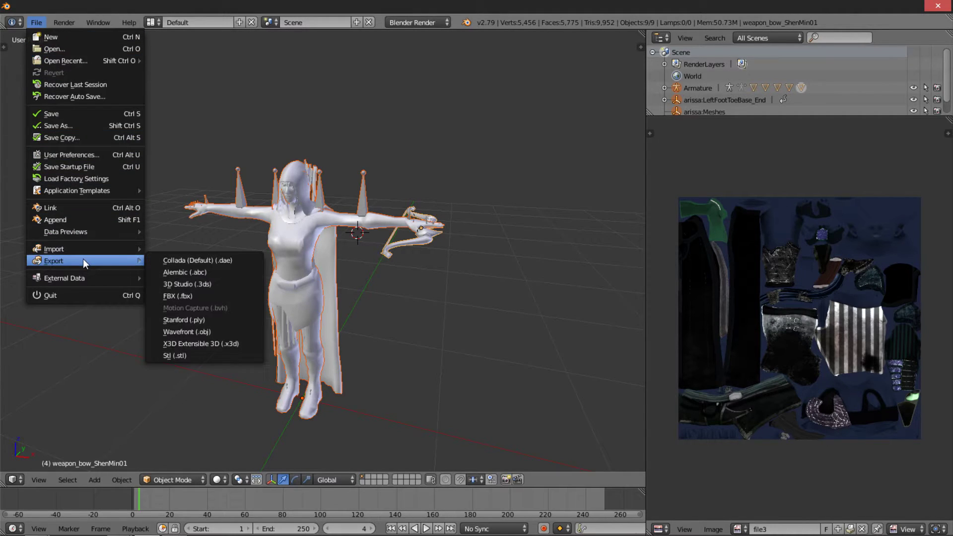
{"action": "left_click", "coordinate": [215, 296]}
{"action": "left_click", "coordinate": [49, 279]}
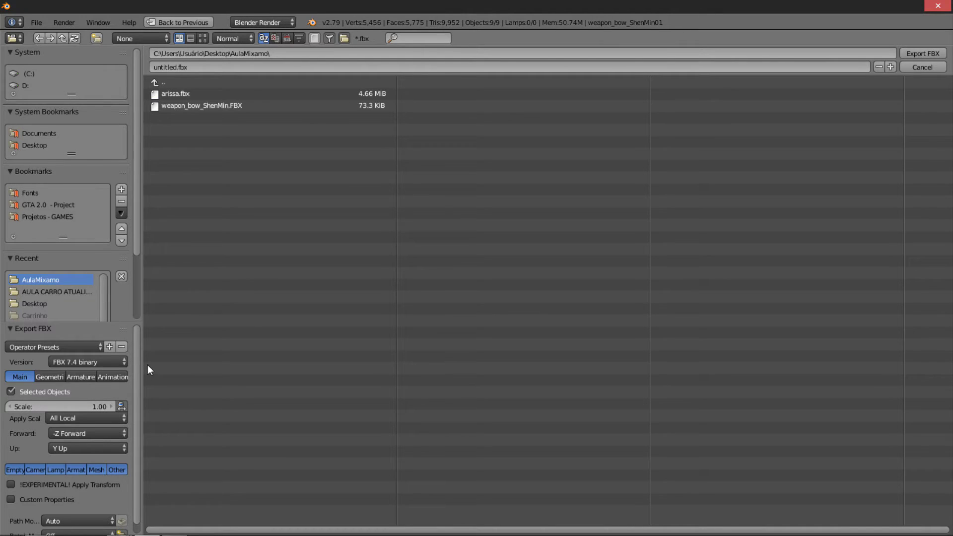
{"action": "left_click_drag", "start_coordinate": [143, 366], "coordinate": [262, 365]}
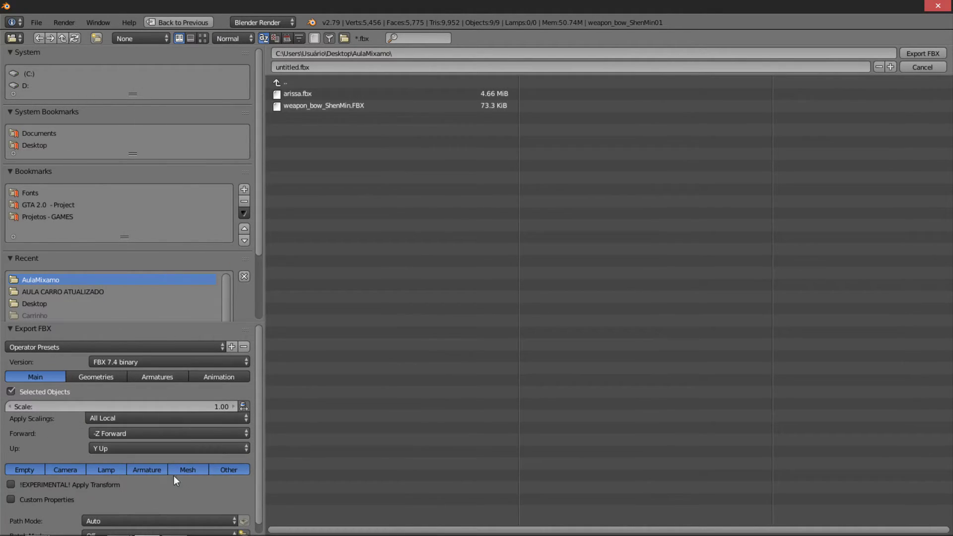
{"action": "left_click", "coordinate": [147, 470]}
{"action": "left_click_drag", "start_coordinate": [246, 429], "coordinate": [190, 428]}
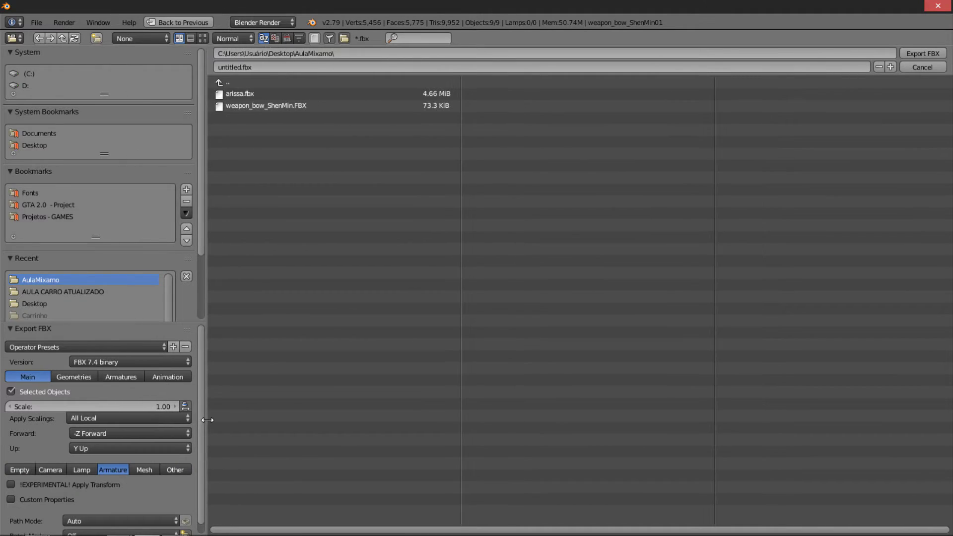
{"action": "left_click", "coordinate": [141, 469], "text": "shift"}
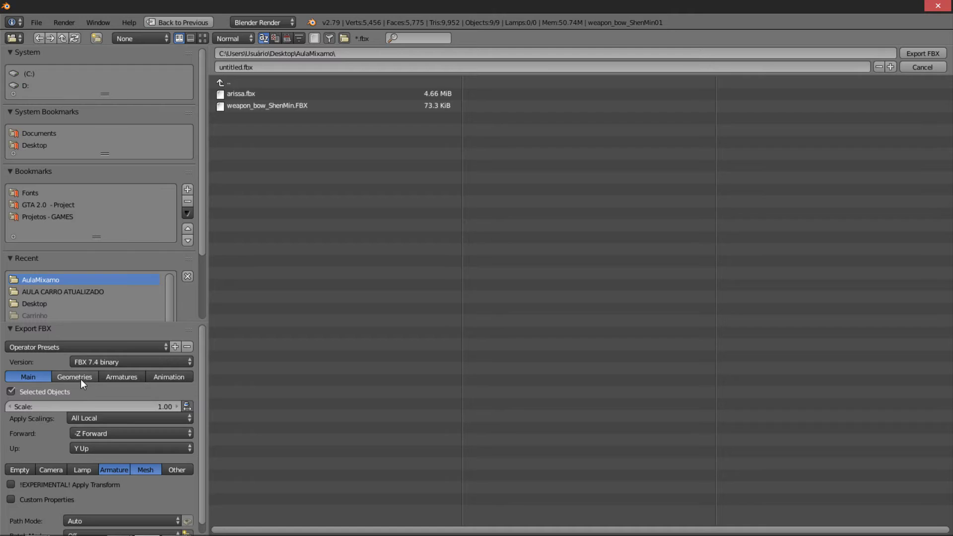
Set Face smoothing, turn off Add Leaf Bones, and export as arissa.fbx.
{"action": "left_click", "coordinate": [62, 378]}
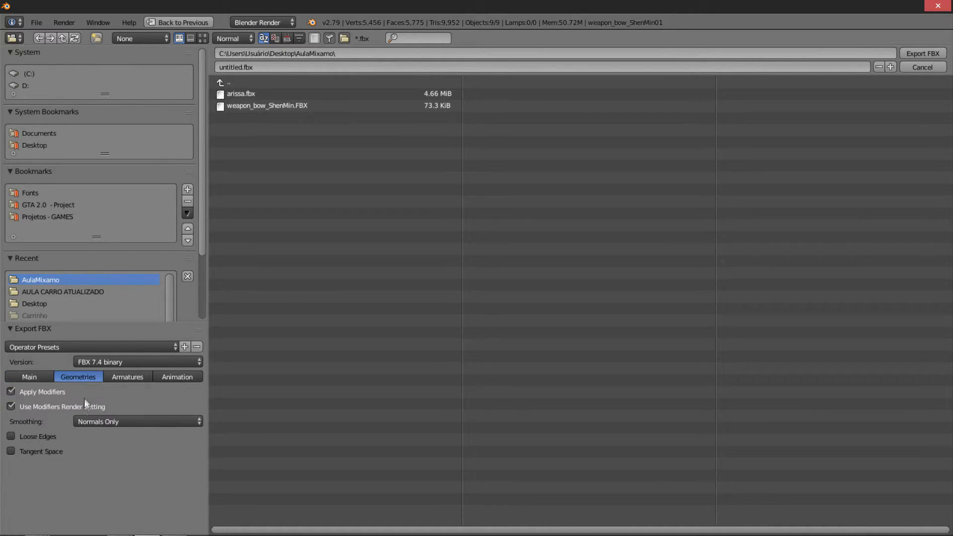
{"action": "left_click", "coordinate": [94, 421]}
{"action": "left_click", "coordinate": [98, 395]}
{"action": "left_click", "coordinate": [133, 374]}
{"action": "left_click", "coordinate": [51, 404]}
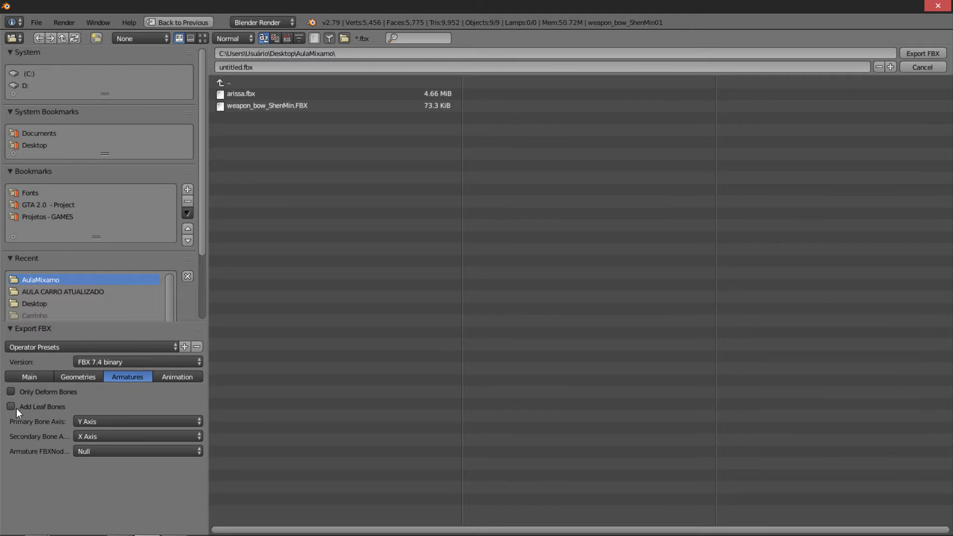
{"action": "left_click", "coordinate": [41, 377]}
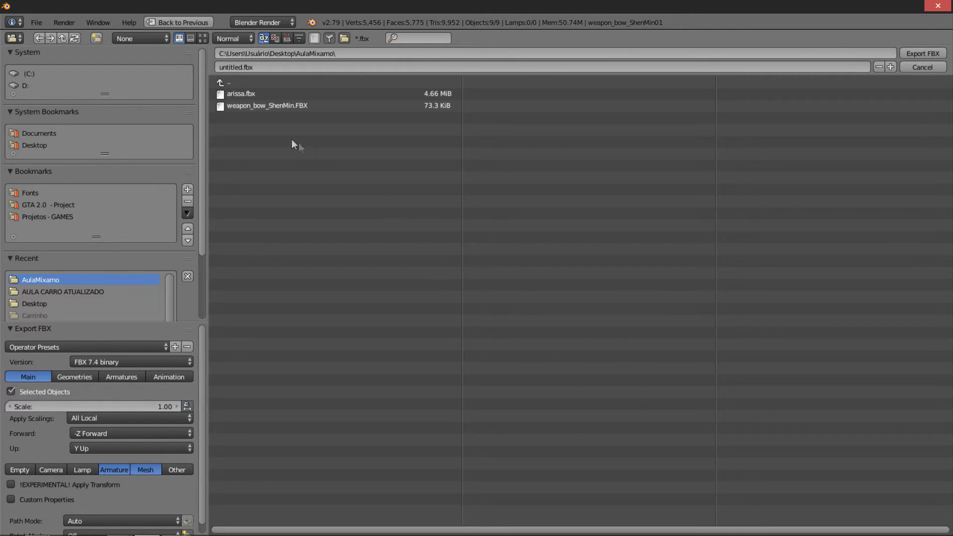
{"action": "left_click_drag", "start_coordinate": [207, 134], "coordinate": [182, 134]}
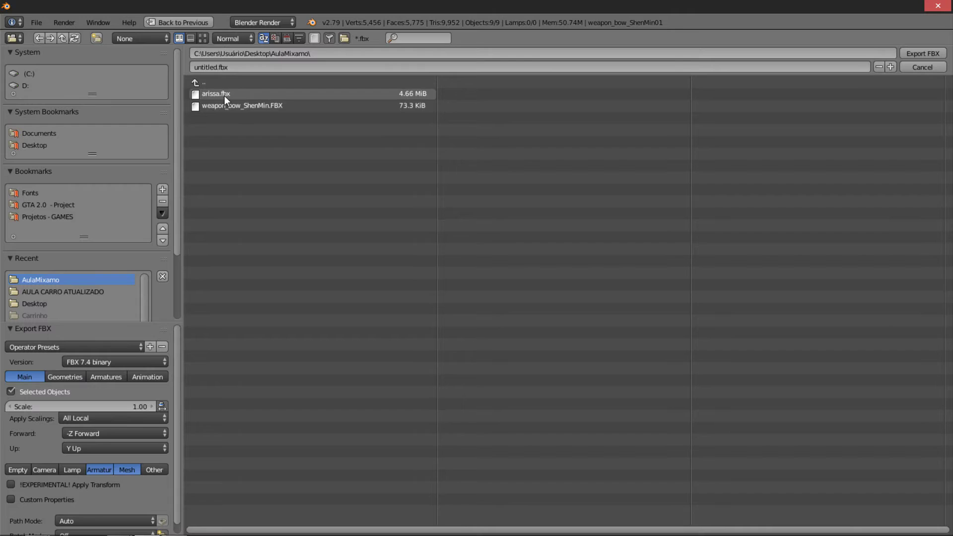
{"action": "left_click", "coordinate": [225, 95]}
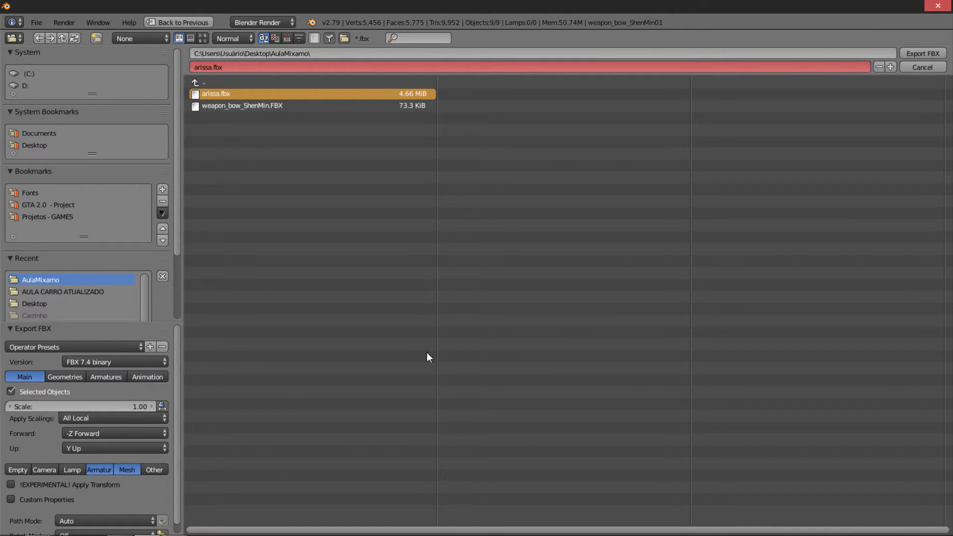
{"action": "key", "text": "Return"}
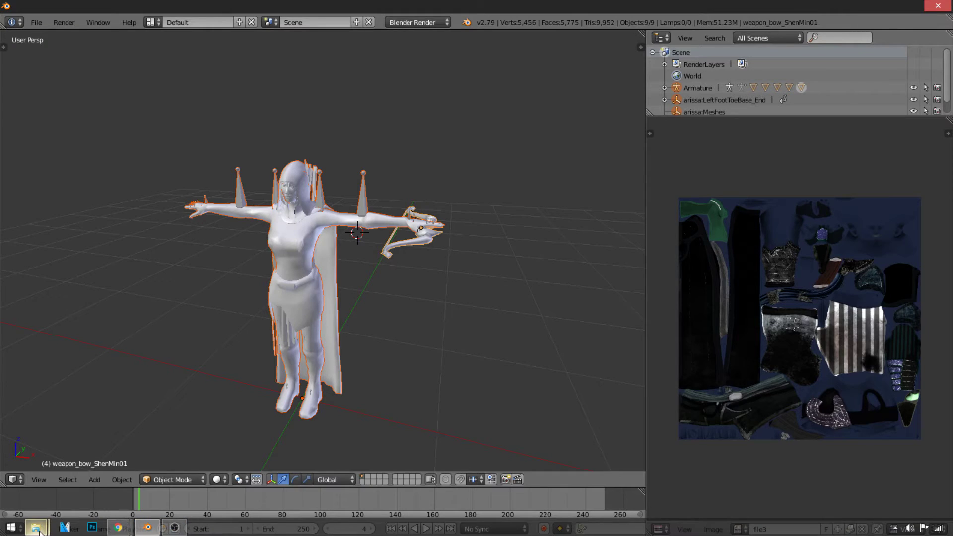
Check arissa.fbx's new size and delete weapon_bow_ShenMin.max from AulaMixamo.
{"action": "mouse_move", "coordinate": [35, 528]}
{"action": "left_click", "coordinate": [242, 476]}
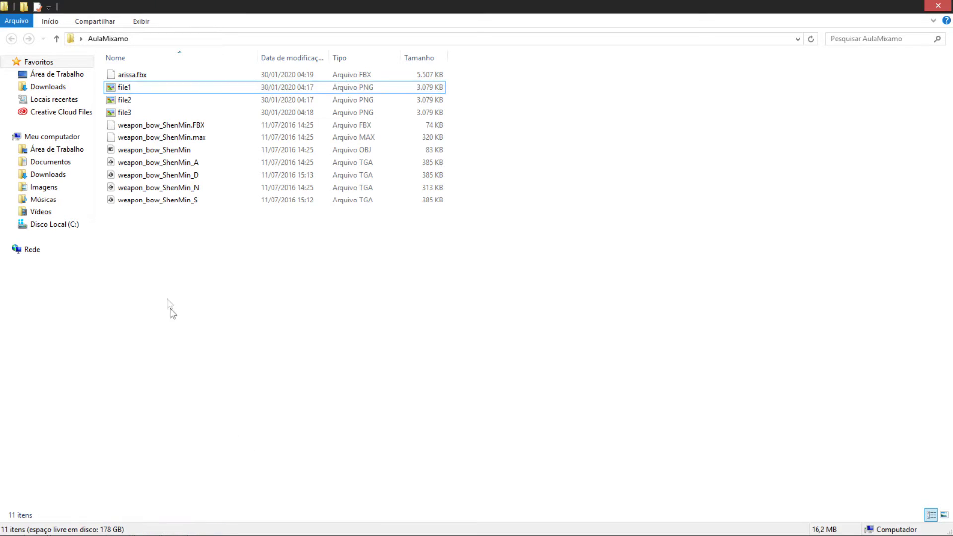
{"action": "left_click", "coordinate": [147, 77]}
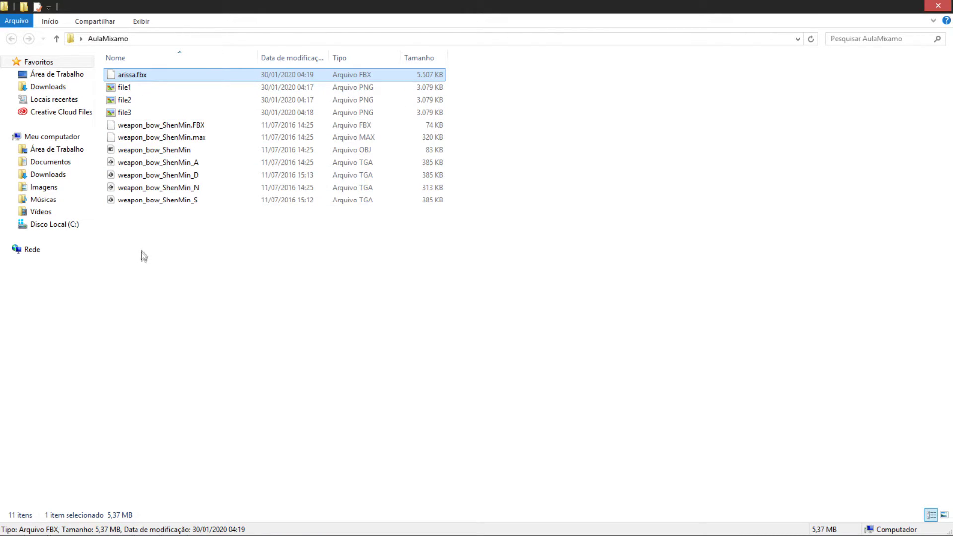
{"action": "left_click", "coordinate": [189, 140]}
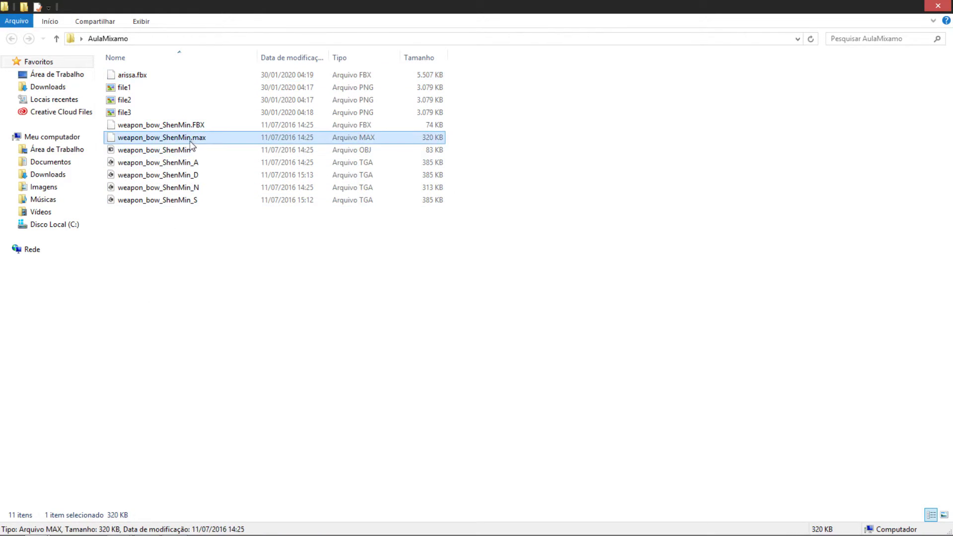
{"action": "key", "text": "Delete"}
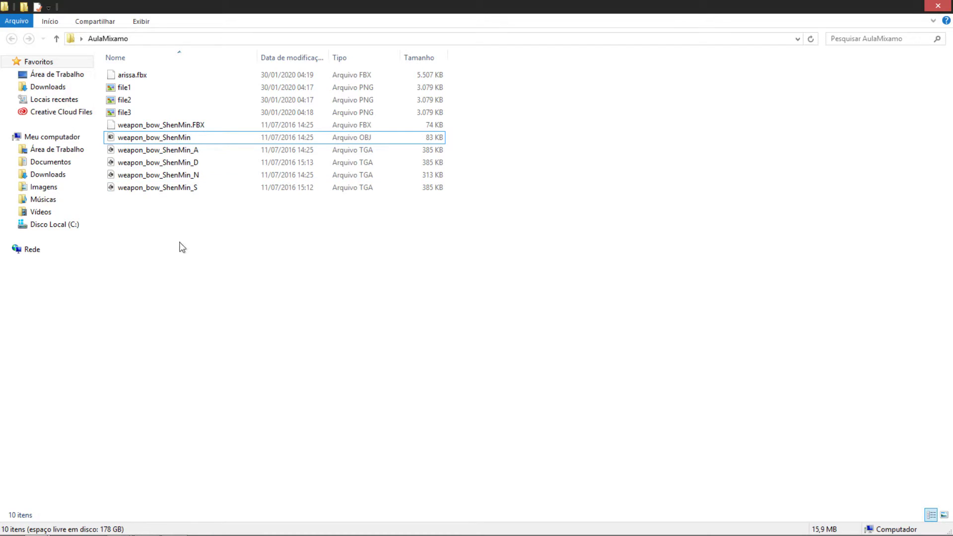
{"action": "left_click_drag", "start_coordinate": [132, 225], "coordinate": [191, 79]}
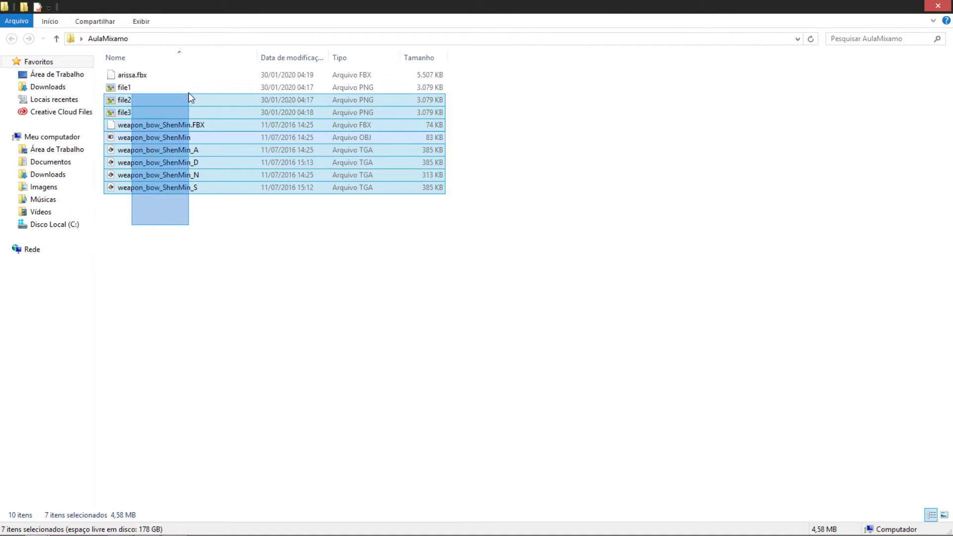
{"action": "left_click_drag", "start_coordinate": [191, 79], "coordinate": [192, 74]}
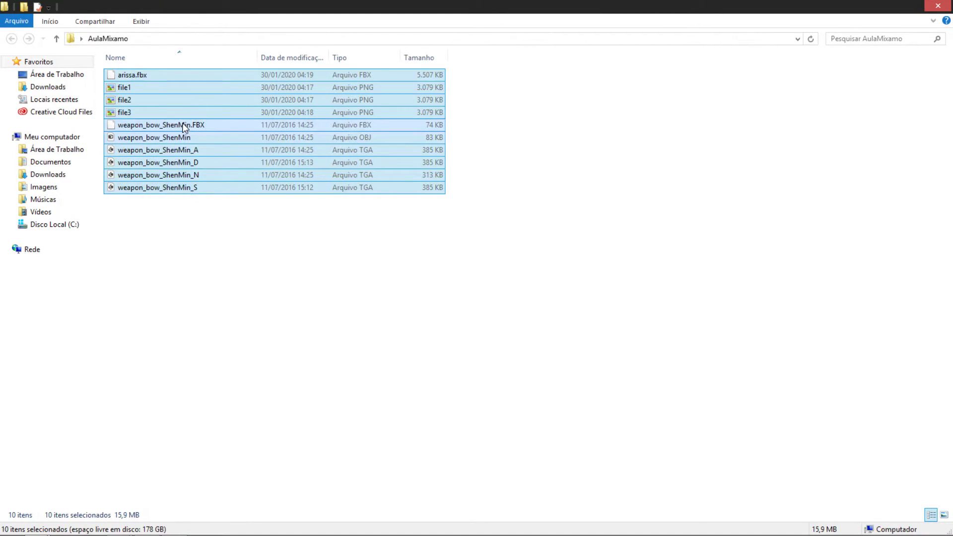
{"action": "left_click", "coordinate": [188, 125], "text": "ctrl"}
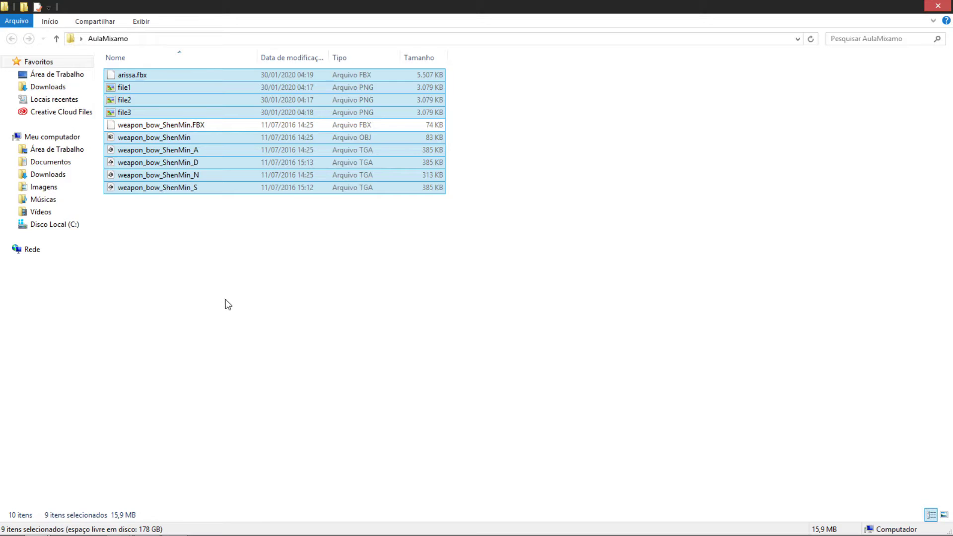
Select arissa.fbx, the three PNGs, the bow OBJ and its _A, _D, _N, _S textures.
{"action": "left_click", "coordinate": [158, 75]}
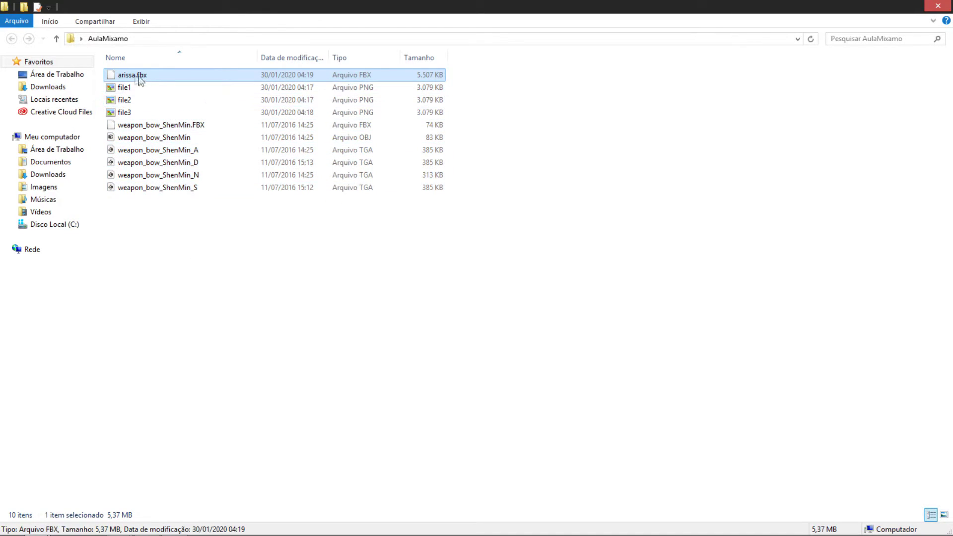
{"action": "left_click", "coordinate": [139, 112], "text": "shift"}
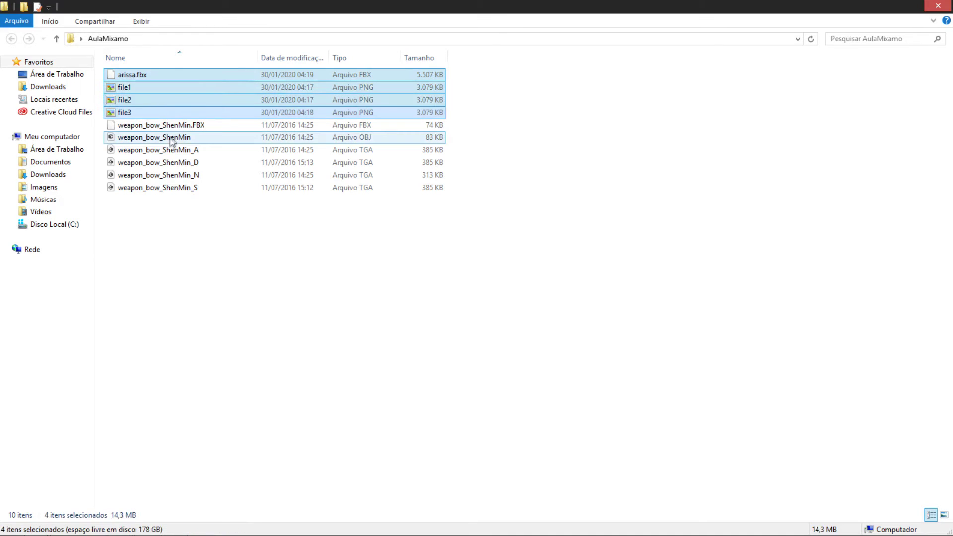
{"action": "left_click", "coordinate": [159, 138], "text": "ctrl"}
{"action": "left_click", "coordinate": [155, 163], "text": "ctrl"}
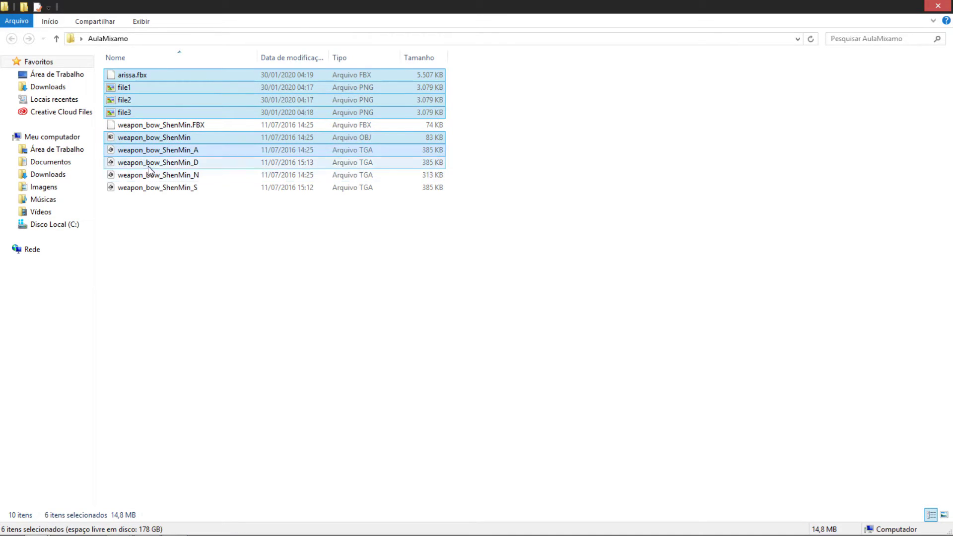
{"action": "left_click", "coordinate": [151, 177], "text": "ctrl"}
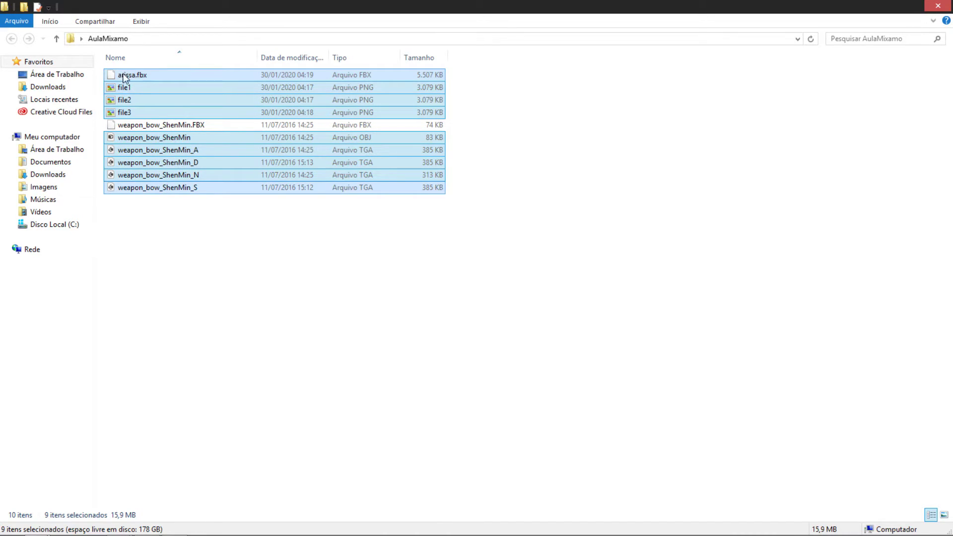
Compress the nine selected files into a zip archive named arissa in AulaMixamo.
{"action": "right_click", "coordinate": [137, 77]}
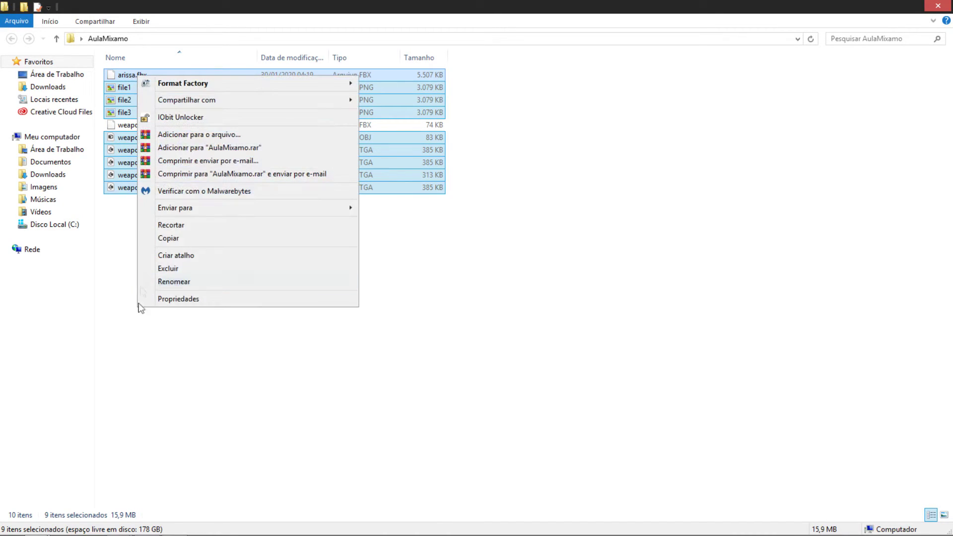
{"action": "right_click", "coordinate": [127, 77]}
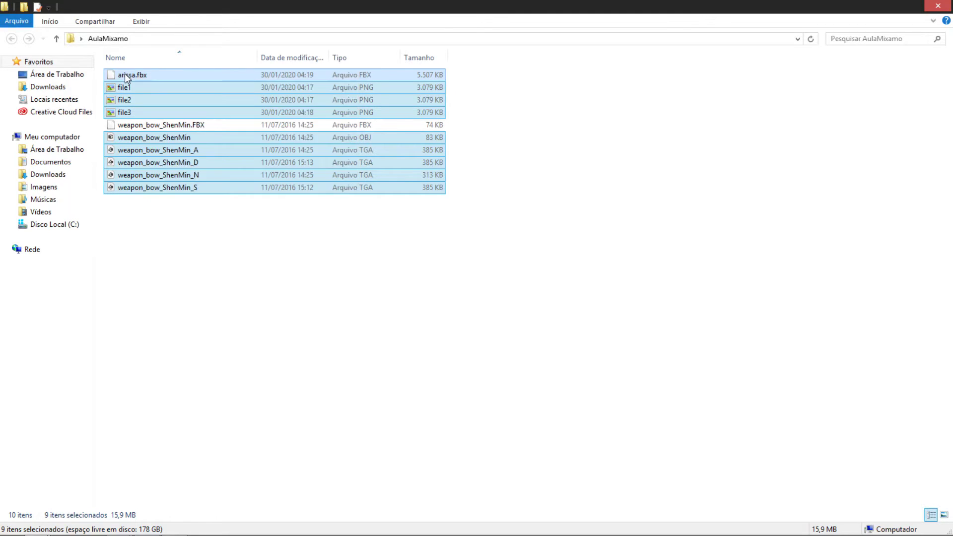
{"action": "mouse_move", "coordinate": [175, 207]}
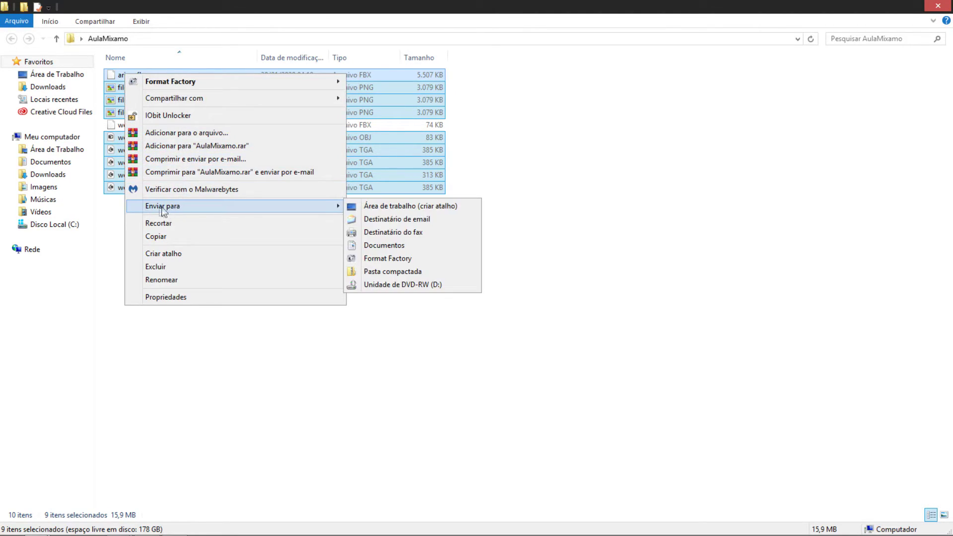
{"action": "left_click", "coordinate": [381, 272]}
{"action": "left_click", "coordinate": [221, 338]}
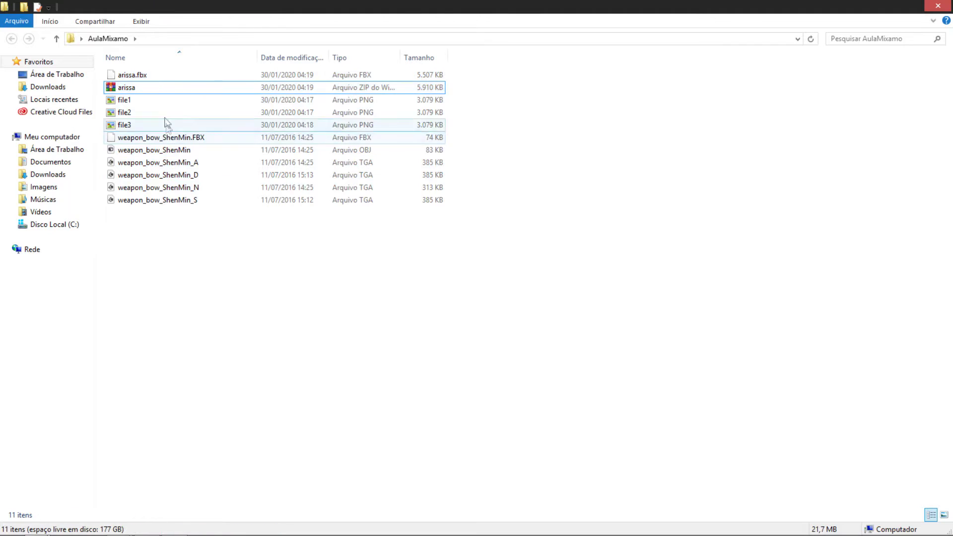
{"action": "left_click", "coordinate": [155, 82]}
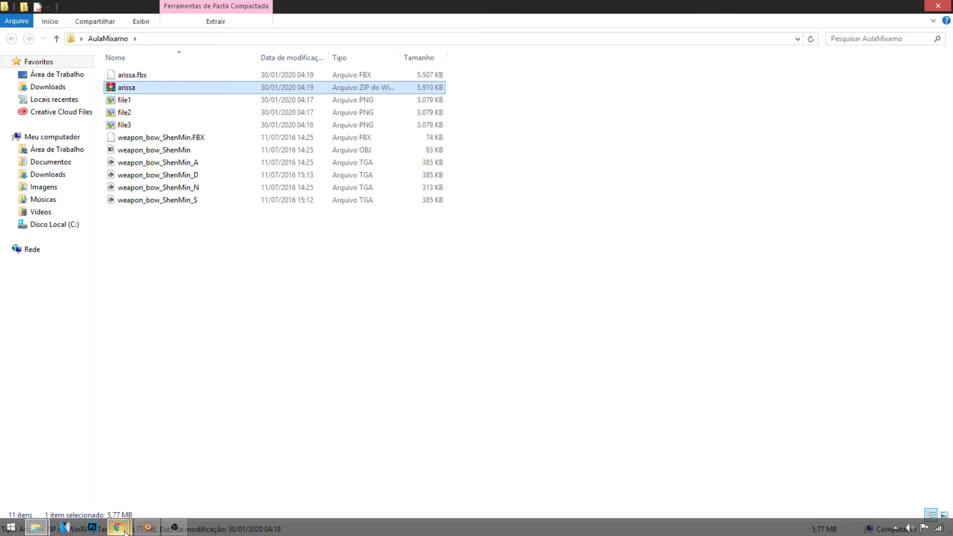
{"action": "mouse_move", "coordinate": [118, 528]}
{"action": "left_click", "coordinate": [208, 461]}
Upload a new Mixamo character by dropping the arissa zip from AulaMixamo into the upload area.
{"action": "left_click_drag", "start_coordinate": [699, 210], "coordinate": [689, 211]}
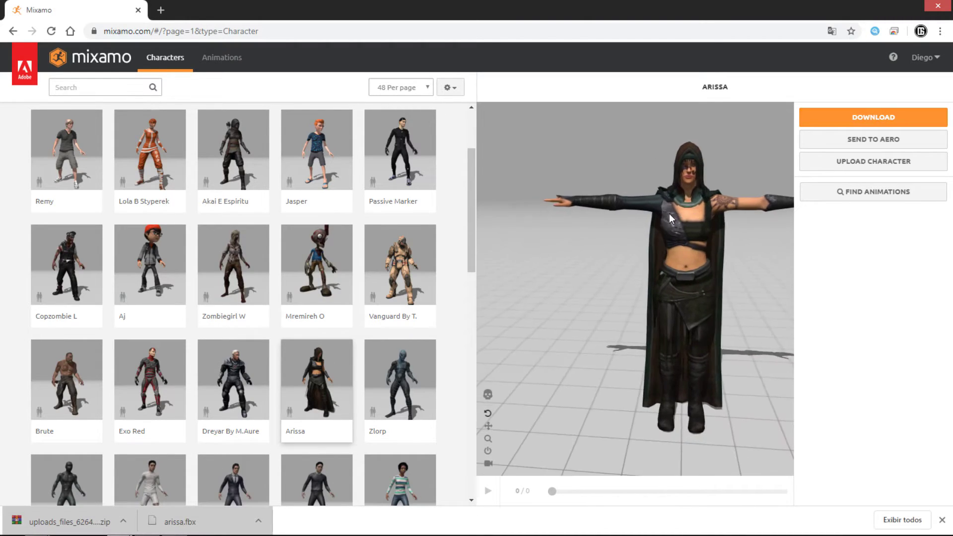
{"action": "left_click", "coordinate": [905, 164]}
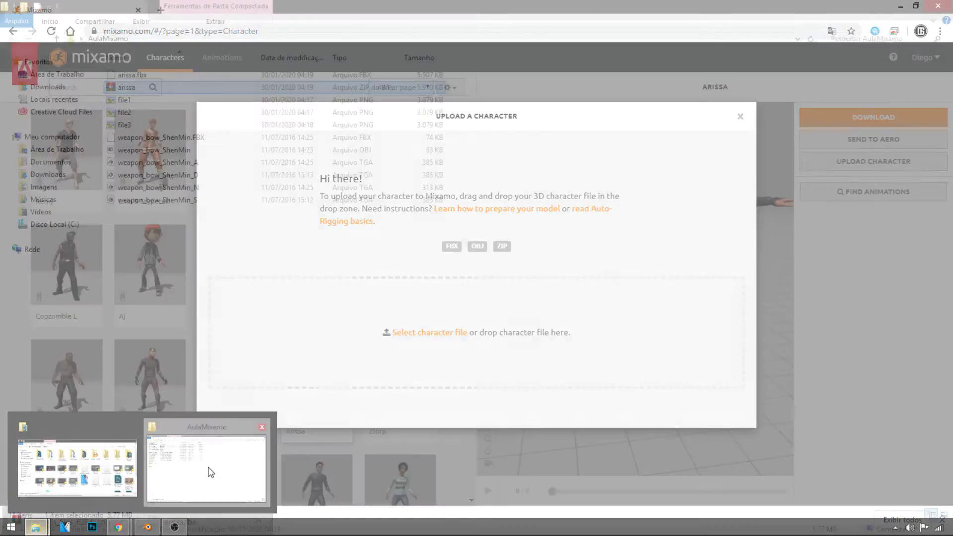
{"action": "mouse_move", "coordinate": [35, 527]}
{"action": "left_click", "coordinate": [207, 469]}
{"action": "mouse_move", "coordinate": [166, 87]}
{"action": "left_mouse_down"}
{"action": "mouse_move", "coordinate": [195, 494]}
{"action": "mouse_move", "coordinate": [170, 493]}
{"action": "left_mouse_up"}
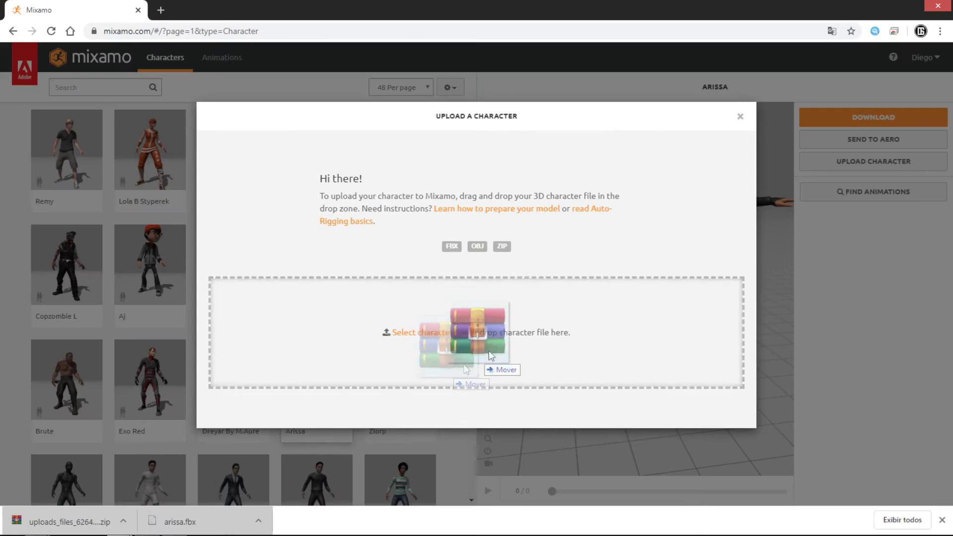
{"action": "left_click_drag", "start_coordinate": [170, 492], "coordinate": [437, 331]}
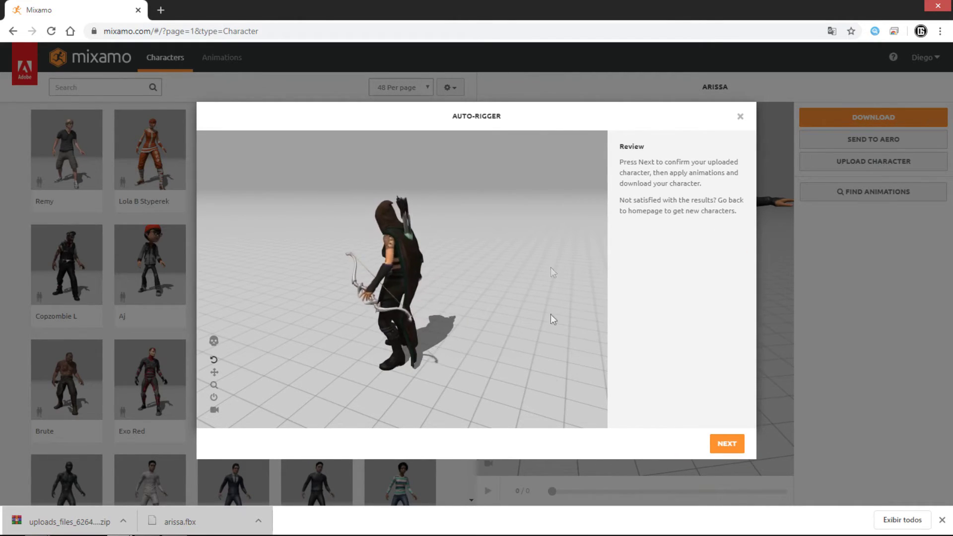
Orbit the Auto-Rigger preview to inspect Arissa and her bow from the sides, then accept the character.
{"action": "left_click_drag", "start_coordinate": [377, 240], "coordinate": [525, 258]}
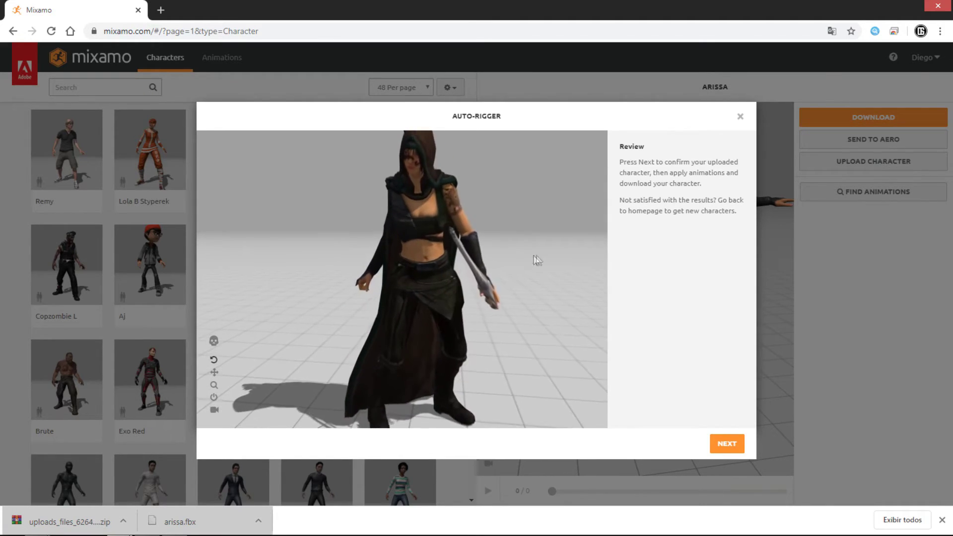
{"action": "mouse_move", "coordinate": [432, 268]}
{"action": "left_mouse_down"}
{"action": "mouse_move", "coordinate": [524, 354]}
{"action": "mouse_move", "coordinate": [489, 249]}
{"action": "mouse_move", "coordinate": [380, 278]}
{"action": "mouse_move", "coordinate": [493, 358]}
{"action": "mouse_move", "coordinate": [353, 309]}
{"action": "mouse_move", "coordinate": [345, 235]}
{"action": "mouse_move", "coordinate": [513, 325]}
{"action": "mouse_move", "coordinate": [319, 304]}
{"action": "mouse_move", "coordinate": [363, 307]}
{"action": "mouse_move", "coordinate": [517, 268]}
{"action": "mouse_move", "coordinate": [442, 258]}
{"action": "mouse_move", "coordinate": [566, 261]}
{"action": "mouse_move", "coordinate": [467, 269]}
{"action": "mouse_move", "coordinate": [439, 296]}
{"action": "left_mouse_up"}
{"action": "scroll", "coordinate": [368, 302], "scroll_direction": "up", "scroll_amount": 3}
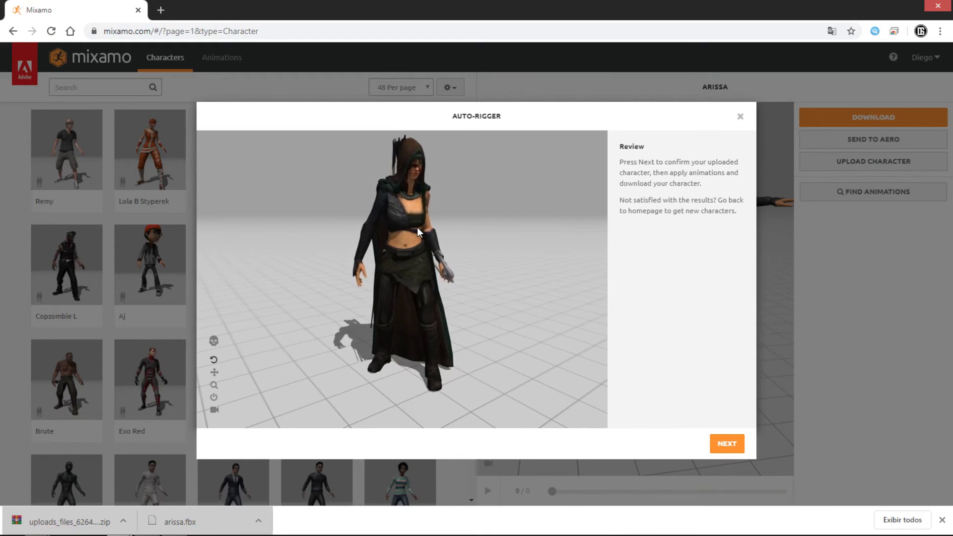
{"action": "left_click_drag", "start_coordinate": [417, 232], "coordinate": [318, 233]}
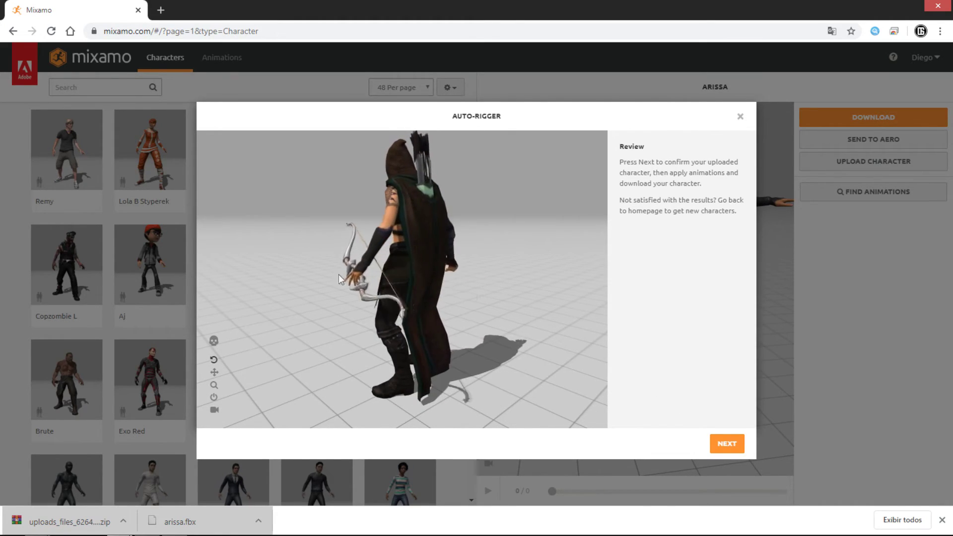
{"action": "left_click", "coordinate": [728, 444]}
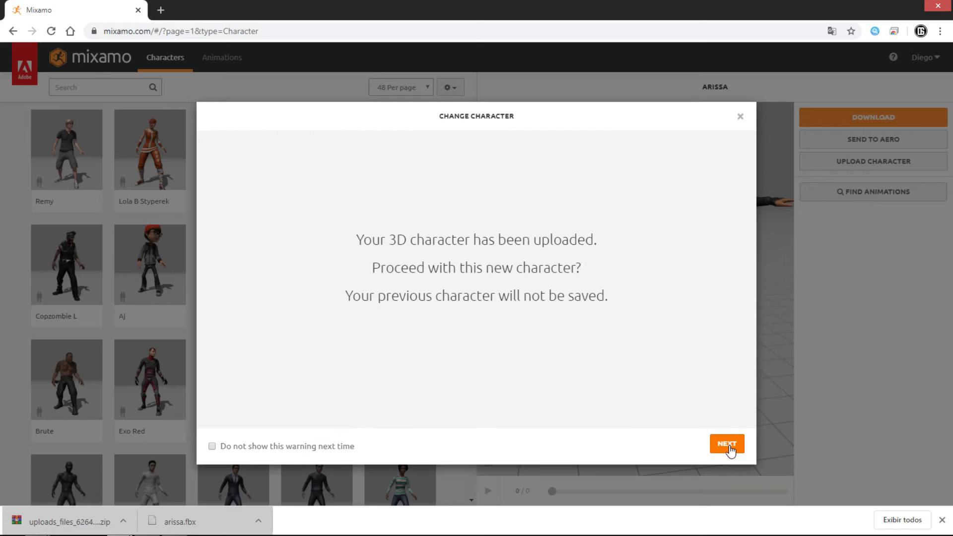
Confirm Arissa as the current character and apply Standing Draw Arrow from a 'bow' animation search.
{"action": "left_click", "coordinate": [728, 447]}
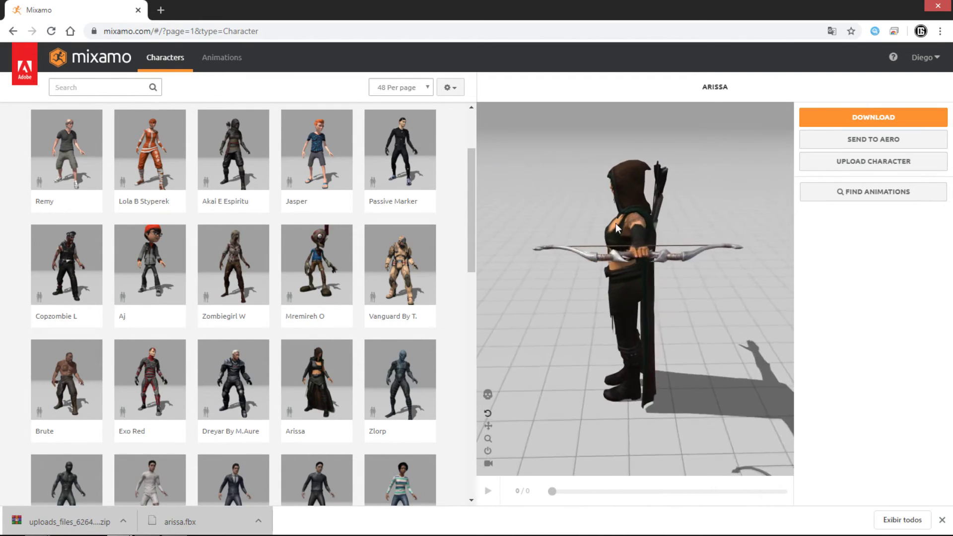
{"action": "mouse_move", "coordinate": [697, 224]}
{"action": "left_mouse_down"}
{"action": "mouse_move", "coordinate": [518, 219]}
{"action": "mouse_move", "coordinate": [612, 234]}
{"action": "left_mouse_up"}
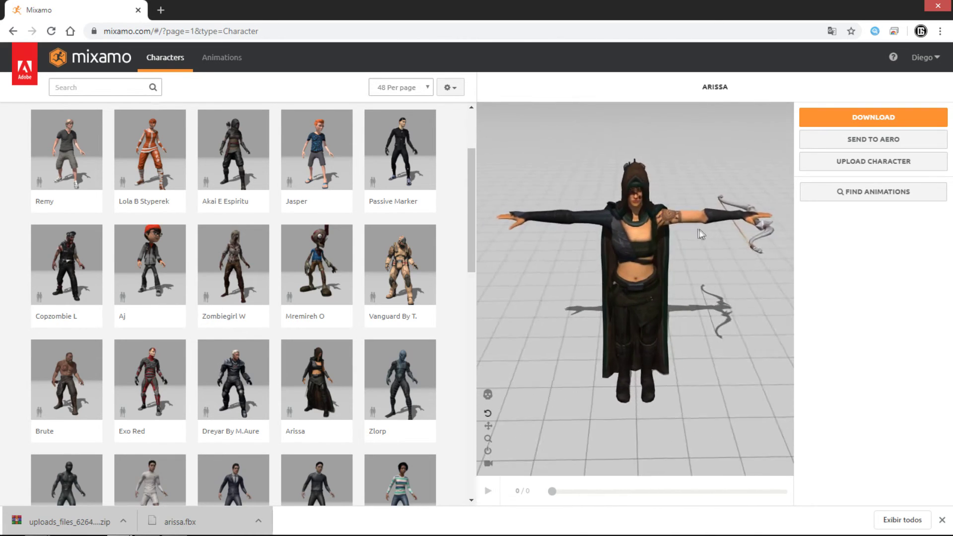
{"action": "left_click", "coordinate": [226, 60]}
{"action": "mouse_move", "coordinate": [732, 250]}
{"action": "left_mouse_down"}
{"action": "mouse_move", "coordinate": [677, 255]}
{"action": "mouse_move", "coordinate": [632, 281]}
{"action": "left_mouse_up"}
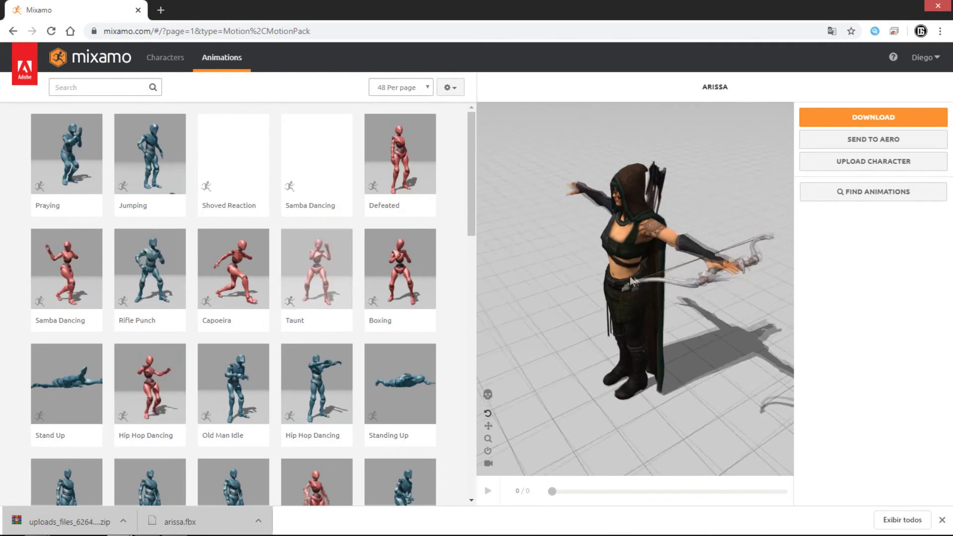
{"action": "left_click", "coordinate": [115, 89]}
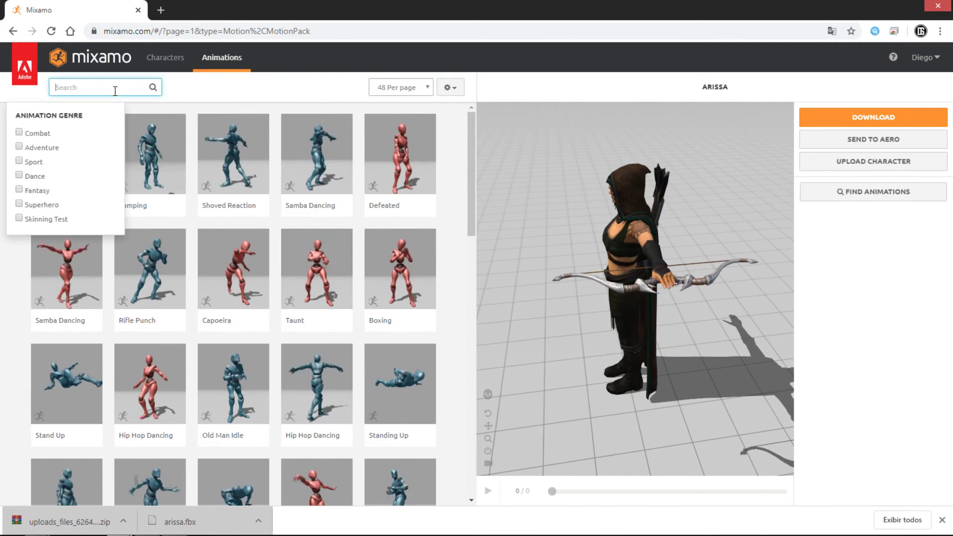
{"action": "type", "text": "bow"}
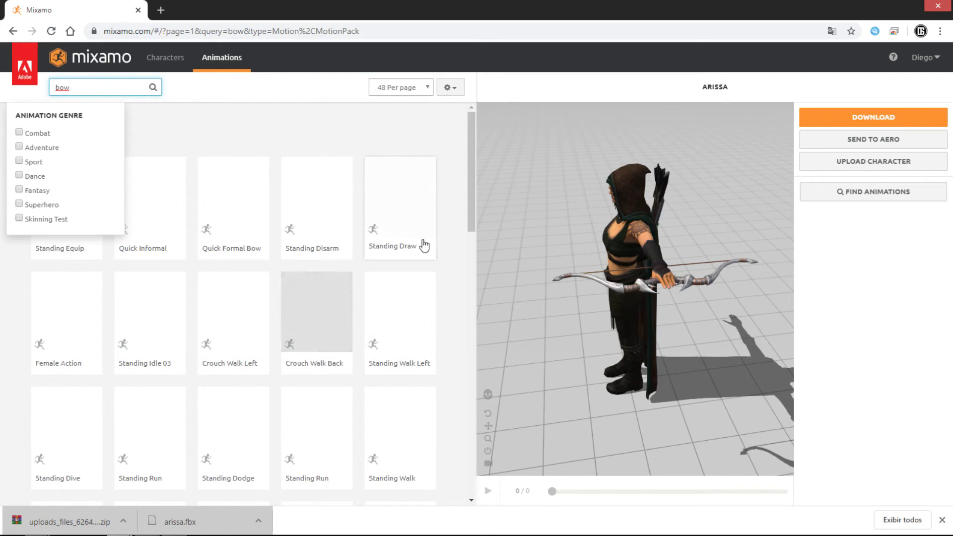
{"action": "left_click", "coordinate": [433, 231]}
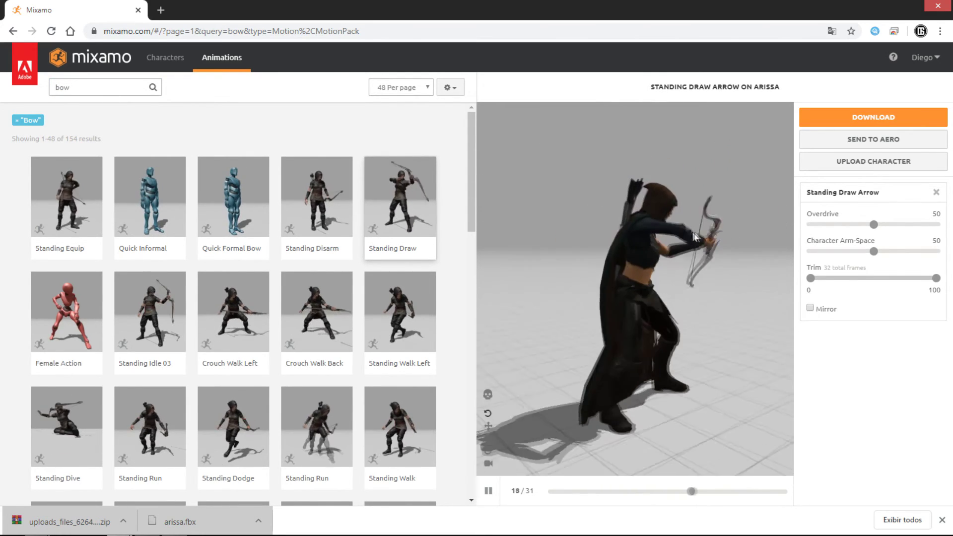
{"action": "mouse_move", "coordinate": [693, 237]}
{"action": "left_mouse_down"}
{"action": "mouse_move", "coordinate": [478, 234]}
{"action": "mouse_move", "coordinate": [761, 246]}
{"action": "mouse_move", "coordinate": [445, 241]}
{"action": "mouse_move", "coordinate": [589, 254]}
{"action": "mouse_move", "coordinate": [636, 240]}
{"action": "left_mouse_up"}
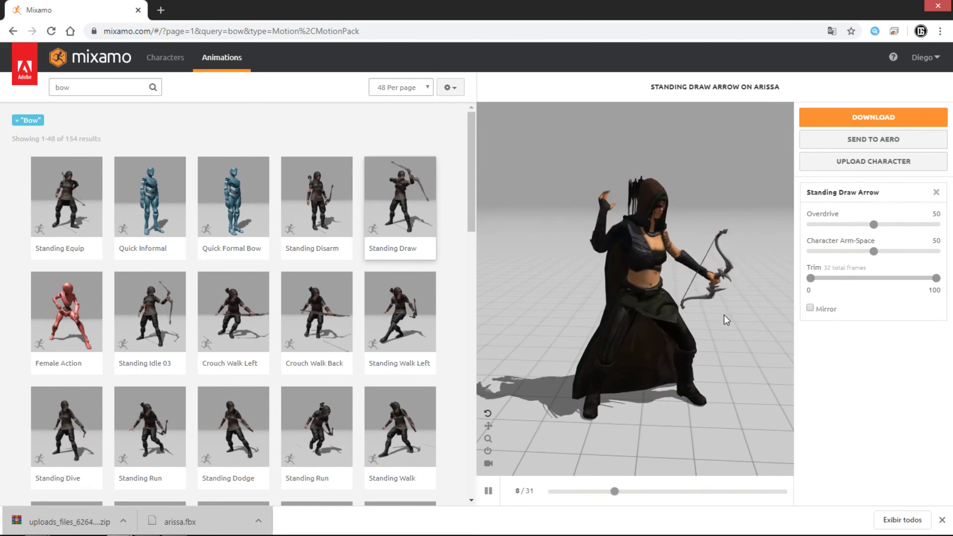
{"action": "mouse_move", "coordinate": [619, 264]}
{"action": "left_mouse_down"}
{"action": "mouse_move", "coordinate": [490, 272]}
{"action": "mouse_move", "coordinate": [649, 252]}
{"action": "left_mouse_up"}
{"action": "left_click_drag", "start_coordinate": [493, 226], "coordinate": [550, 204]}
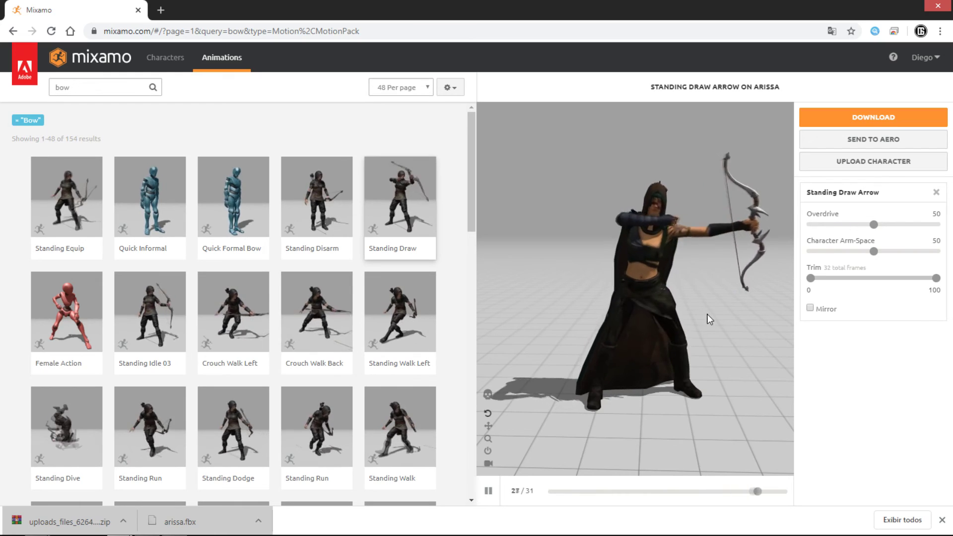
{"action": "left_click_drag", "start_coordinate": [711, 315], "coordinate": [701, 315]}
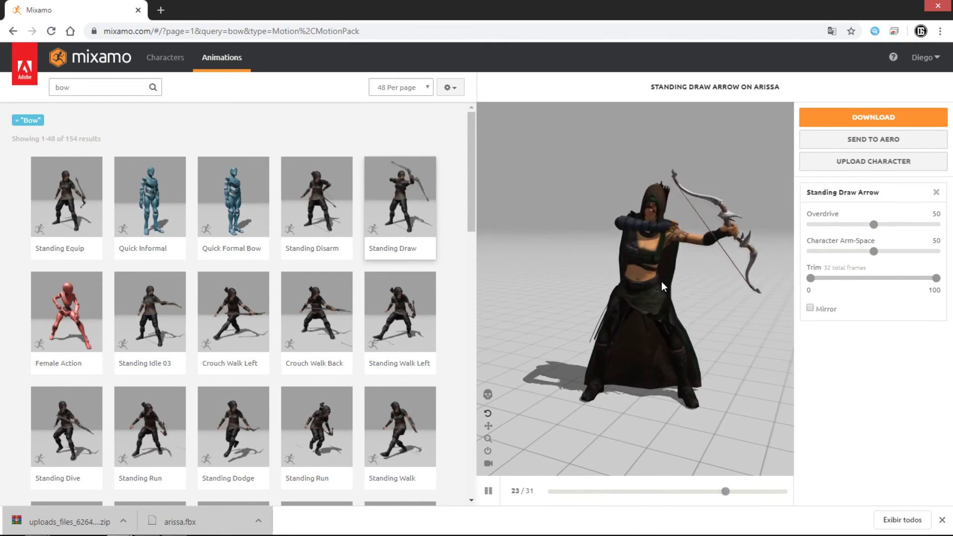
{"action": "left_click_drag", "start_coordinate": [661, 282], "coordinate": [704, 431]}
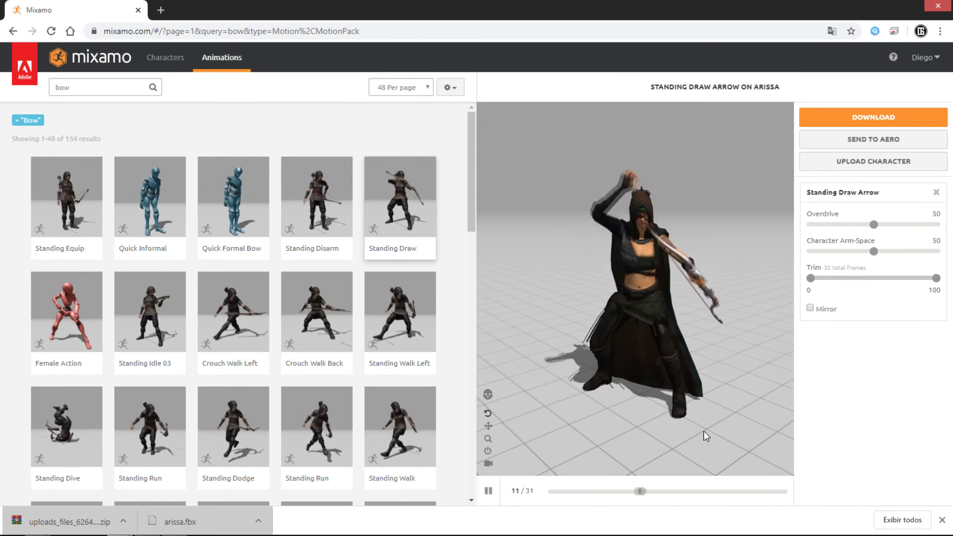